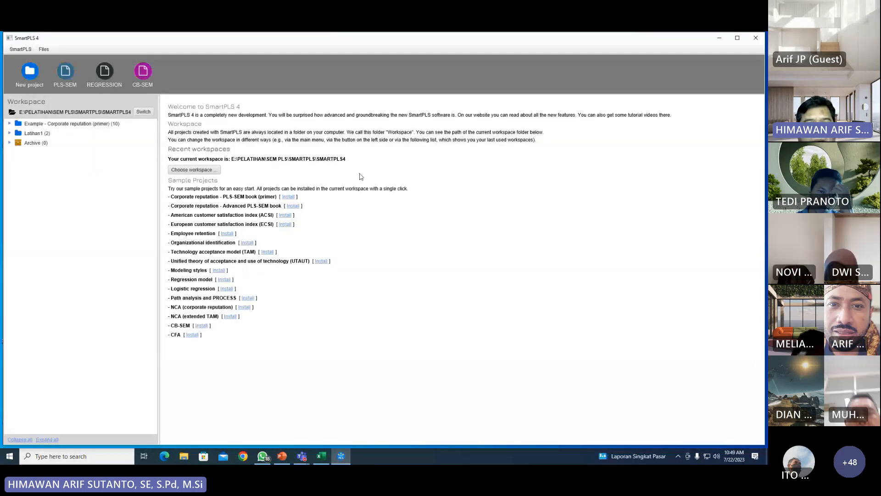
double_click(36, 133)
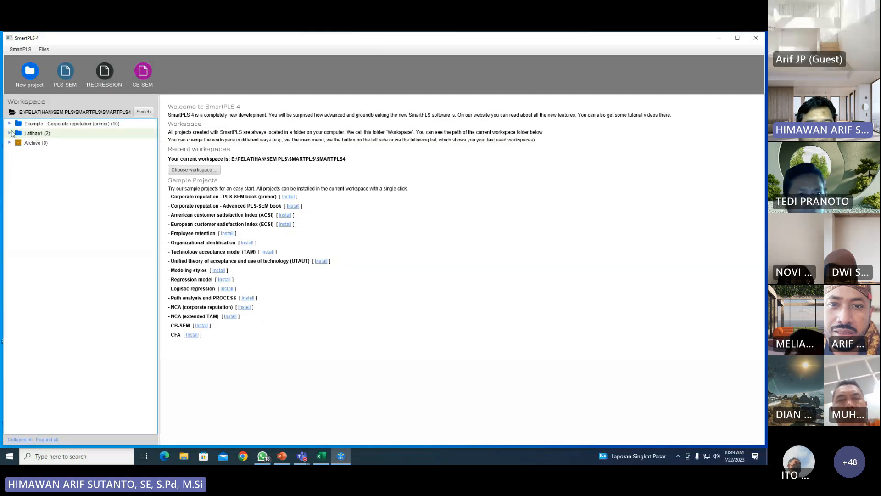
double_click(35, 134)
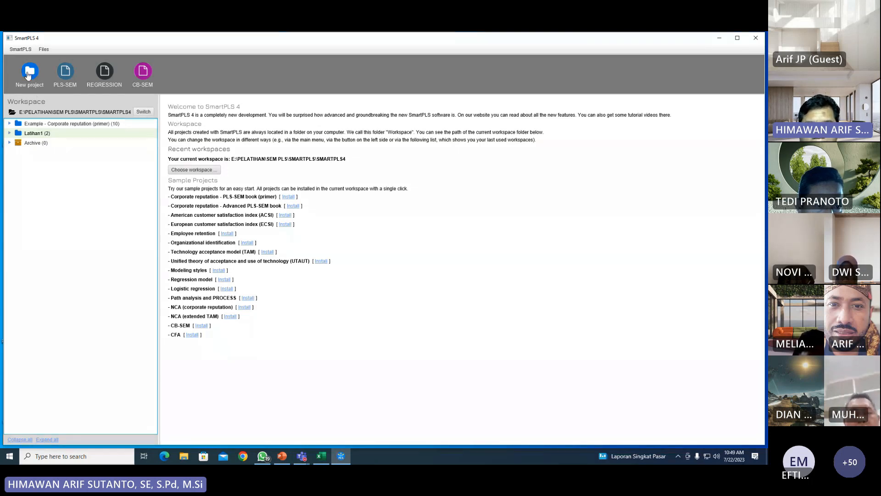
click(28, 75)
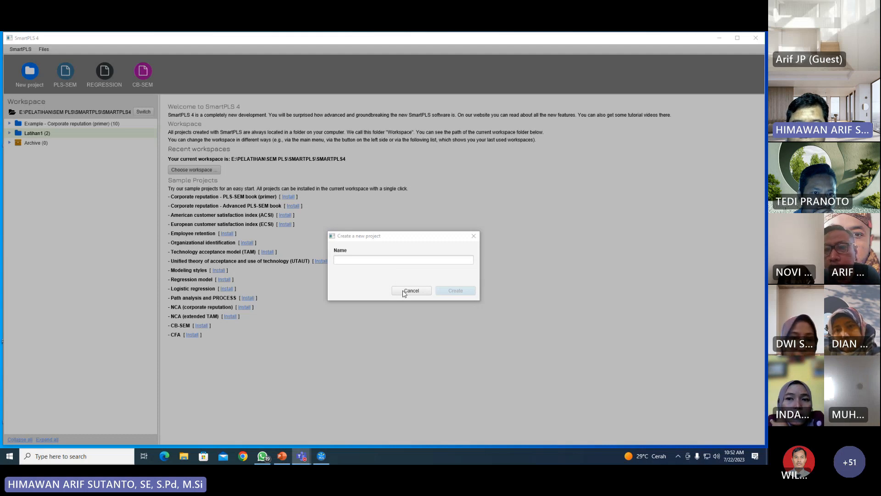
click(359, 259)
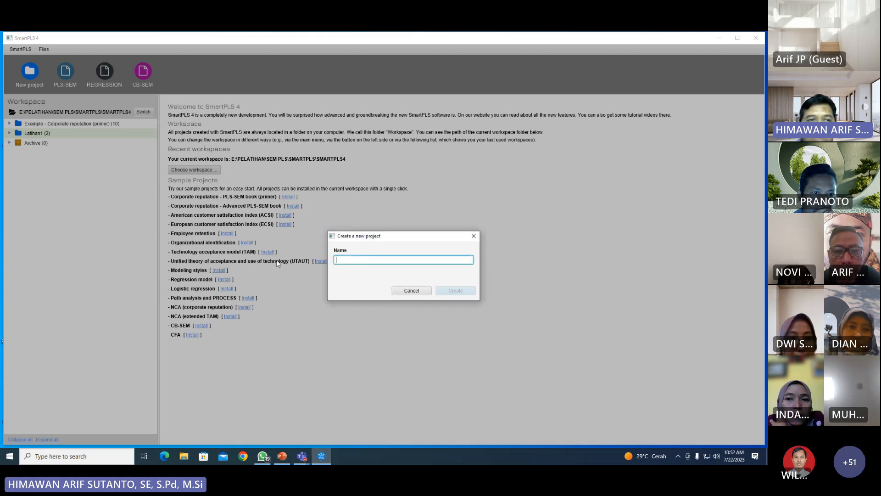
click(474, 235)
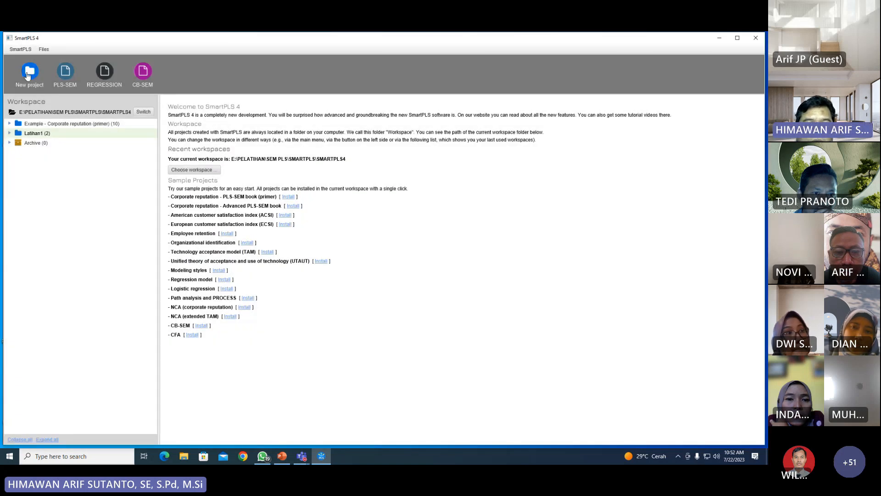
Create a new project named LATIHANA in the current workspace.
click(29, 73)
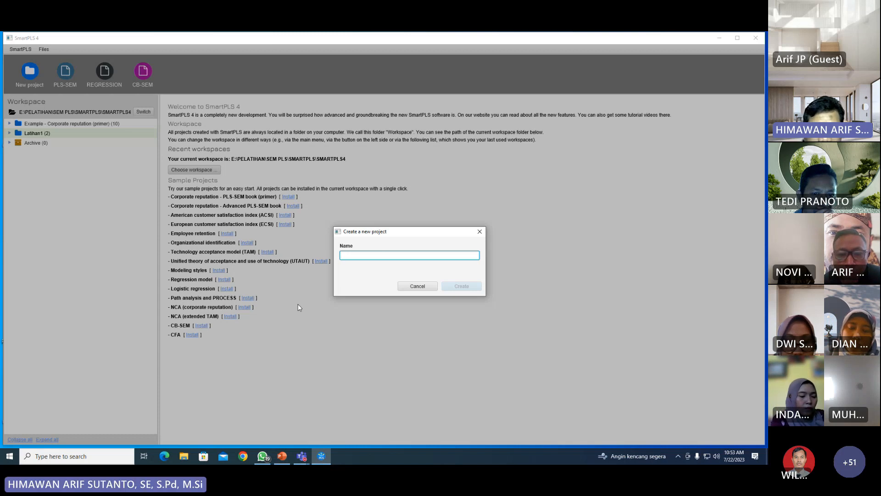
text(LAT)
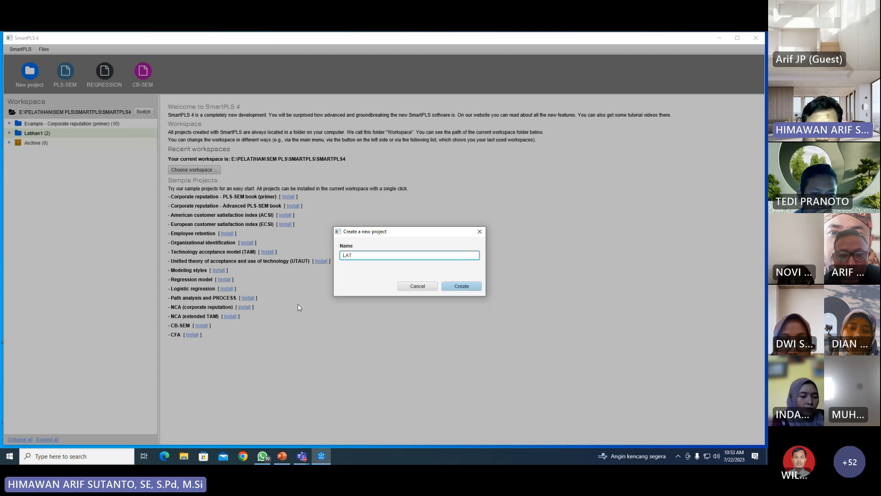
text(IHAN1)
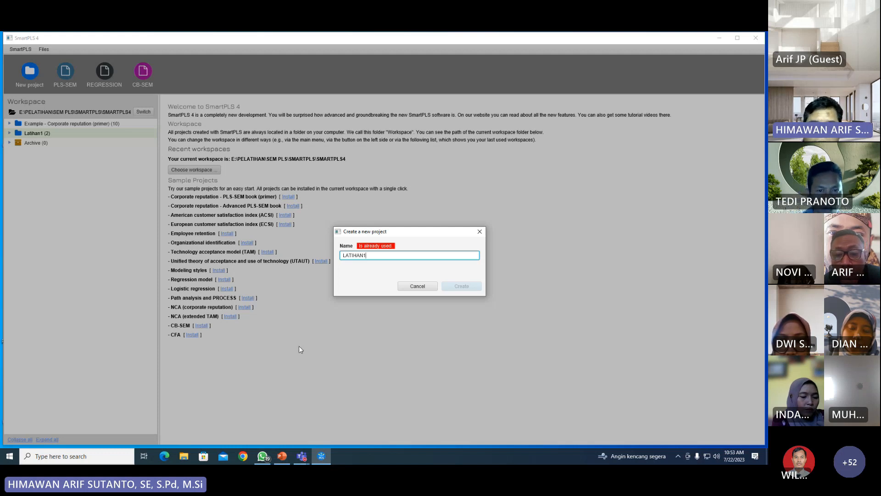
key(BackSpace)
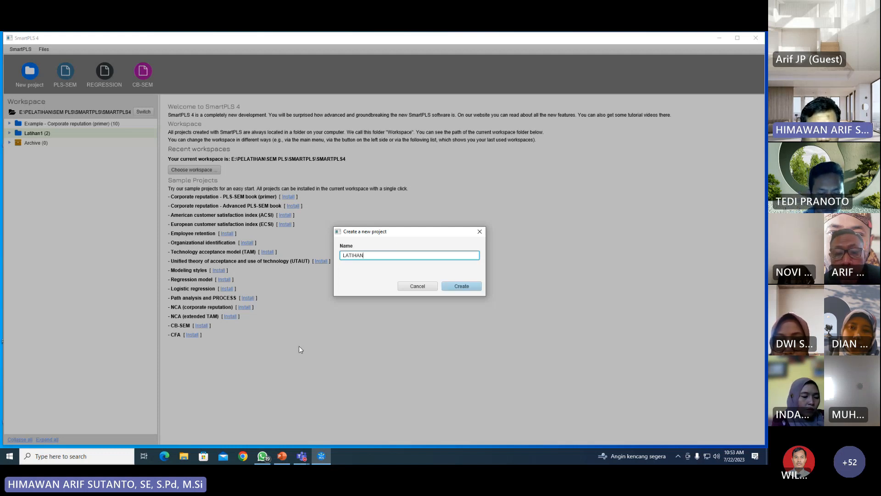
text(A)
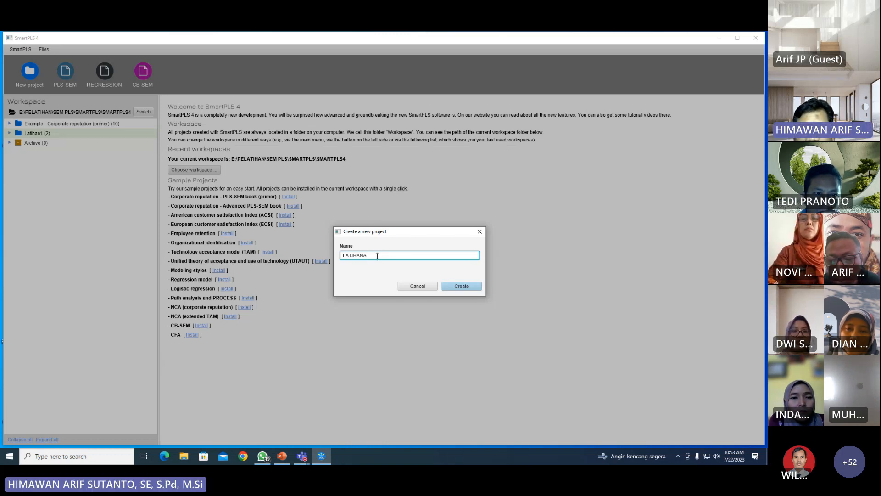
click(467, 287)
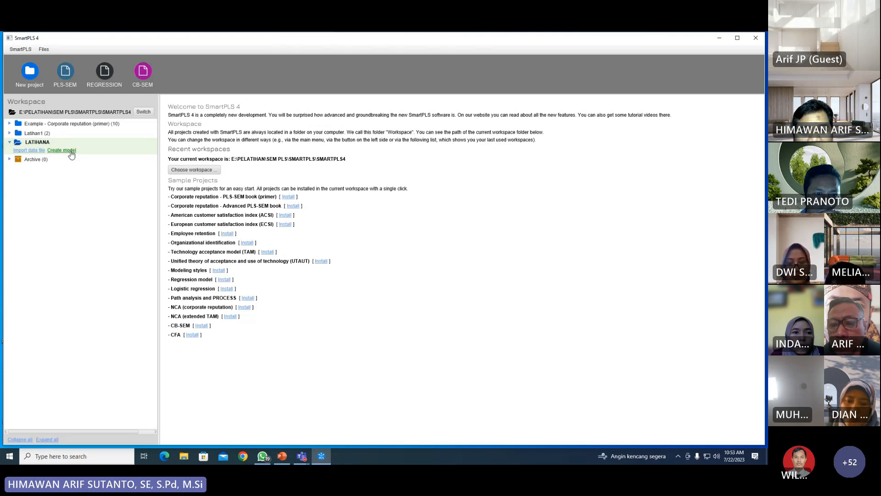
Import the LATIHAN1 CSV data file into the LATIHANA project with the default import settings, and return to the workspace overview.
click(33, 152)
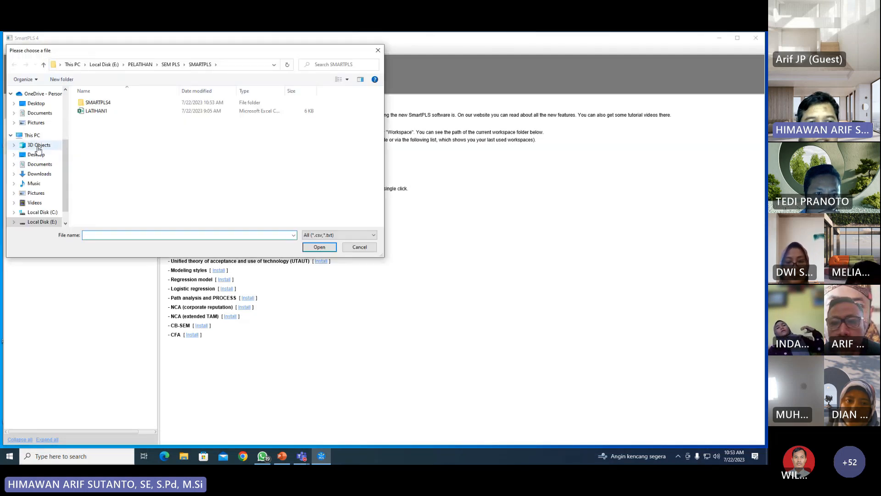
click(97, 111)
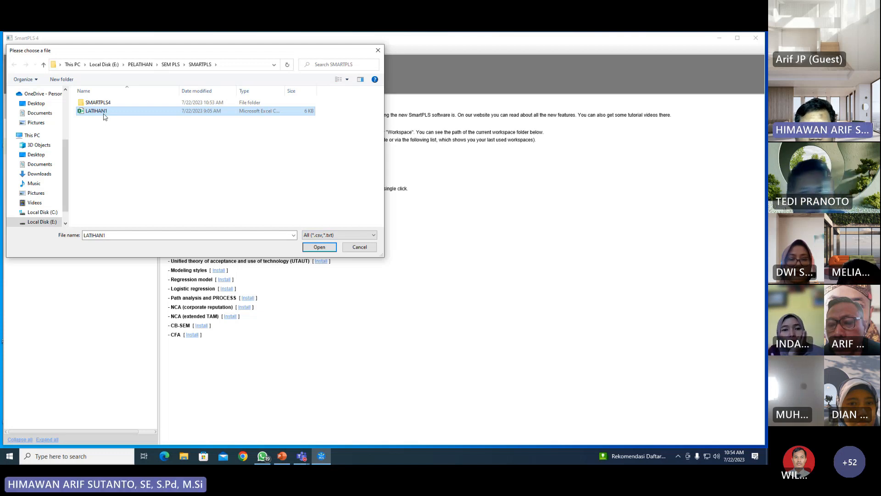
click(332, 250)
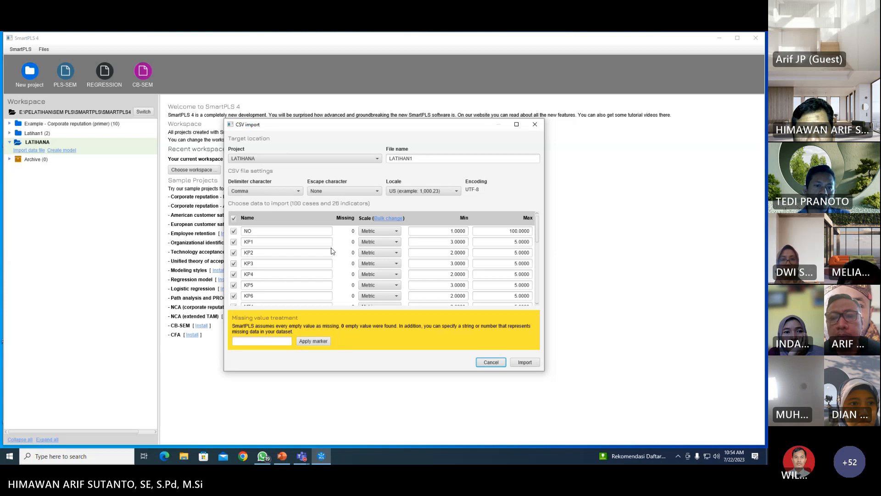
drag(399, 127, 350, 98)
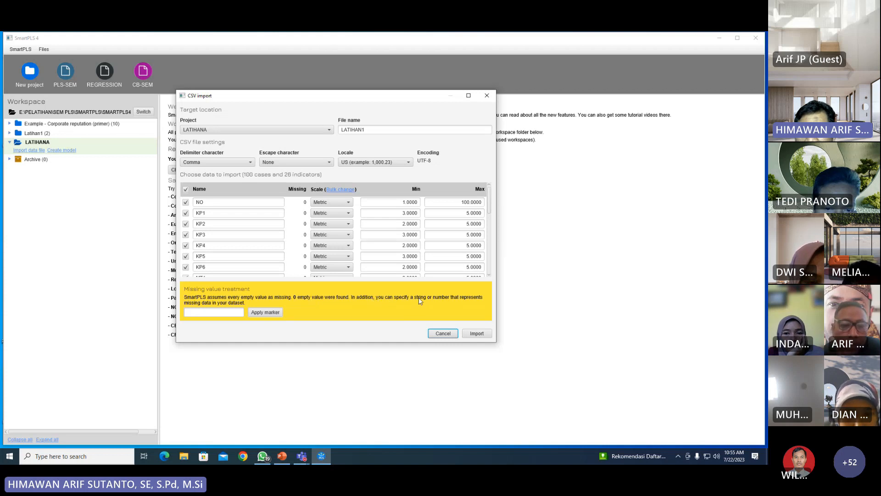
click(199, 311)
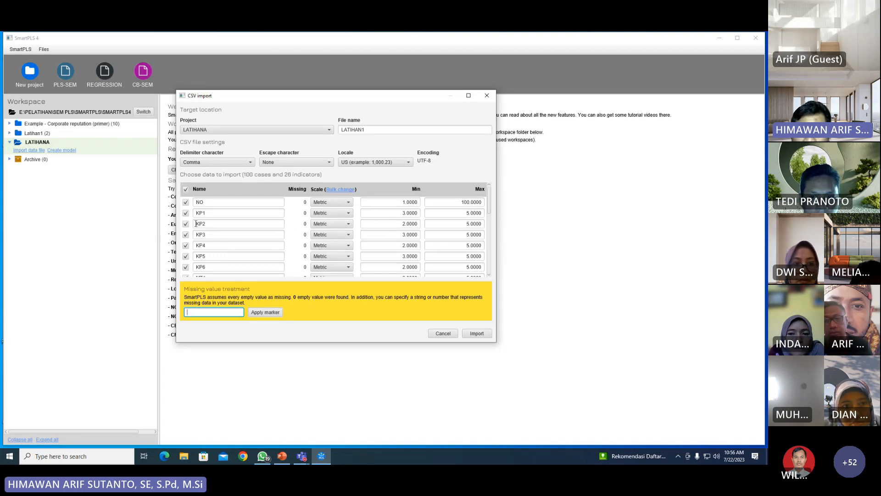
click(477, 334)
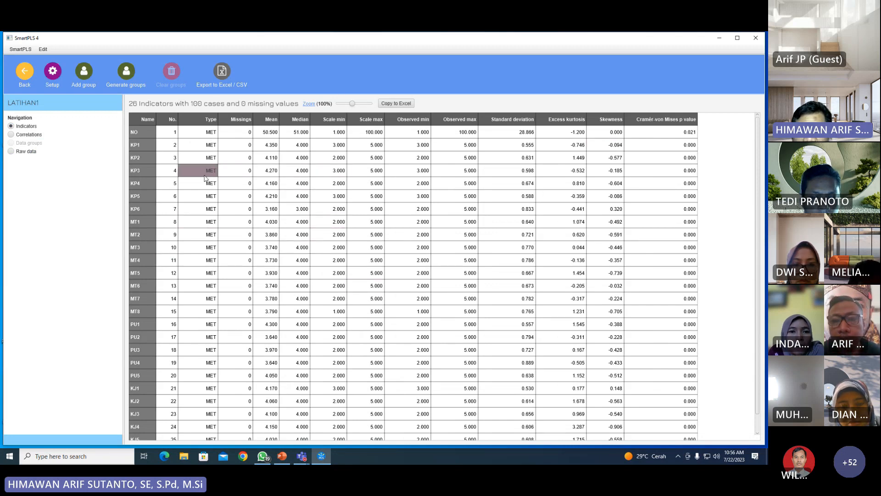
scroll(673, 274, down, 1)
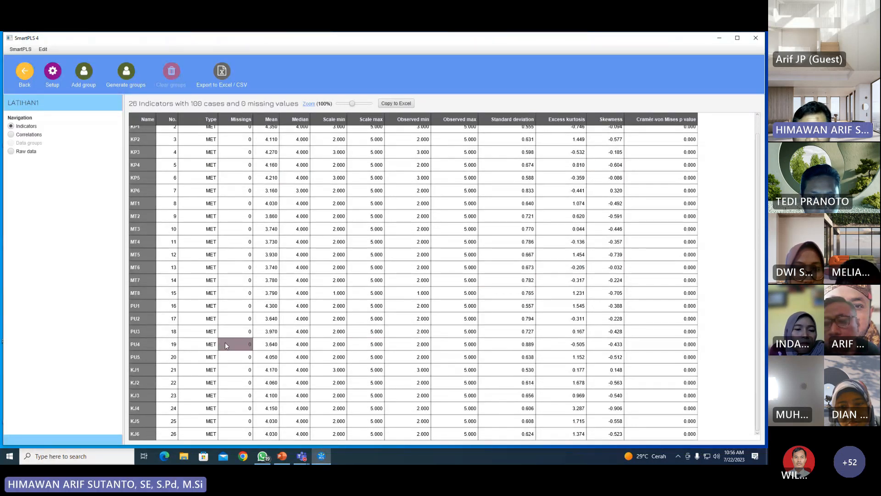
scroll(225, 345, up, 2)
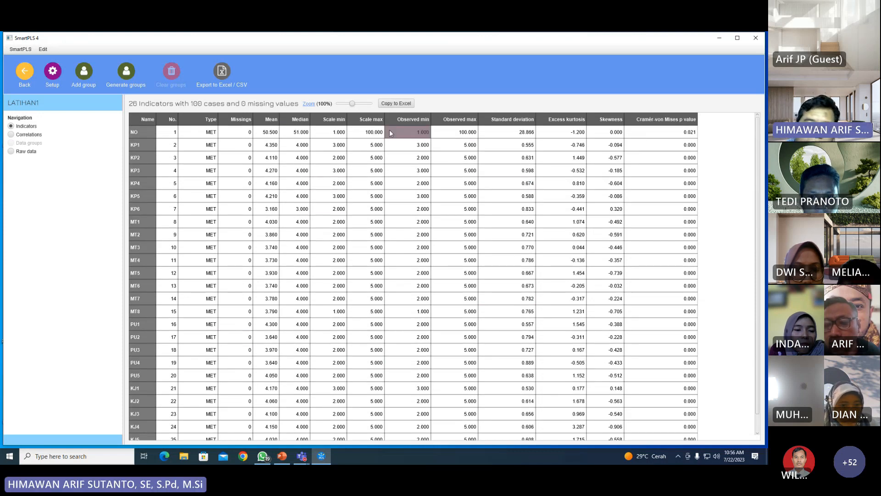
click(24, 76)
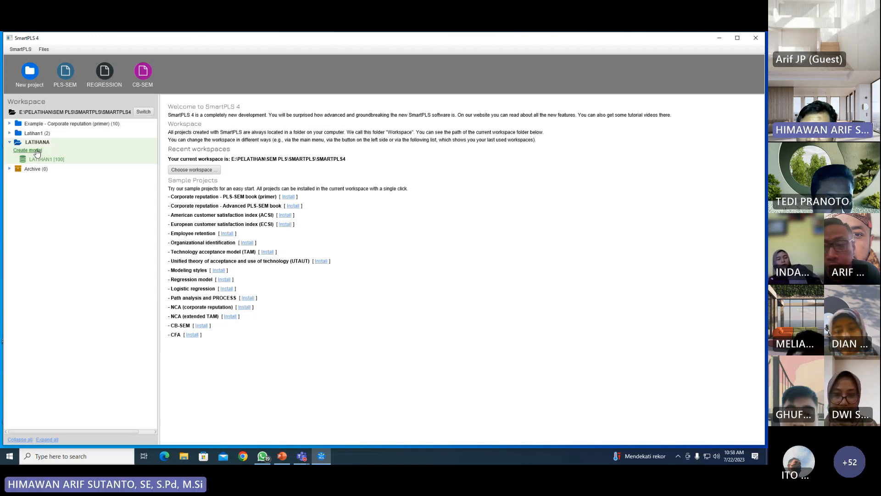
Switch to the PELATIHAN SMART PLS presentation in PowerPoint and examine the research model on the "Membangun Model" slide.
click(282, 456)
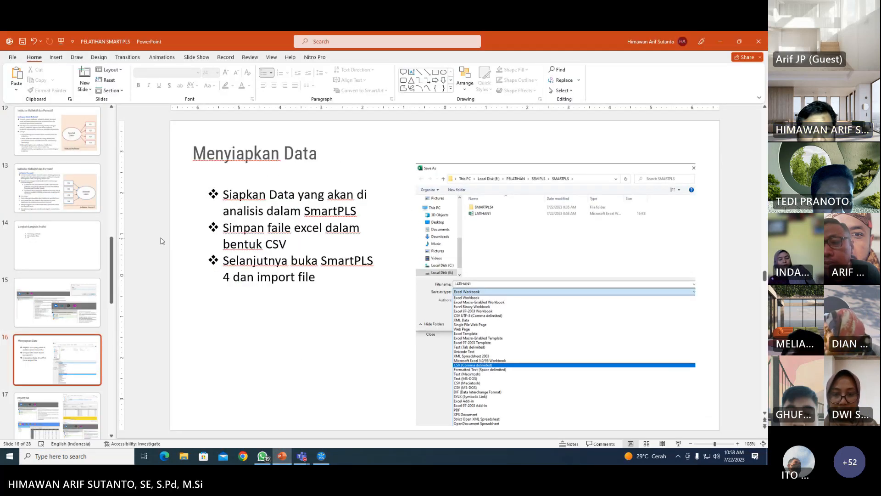
key(Down)
key(Down)
key(Down)
key(Down)
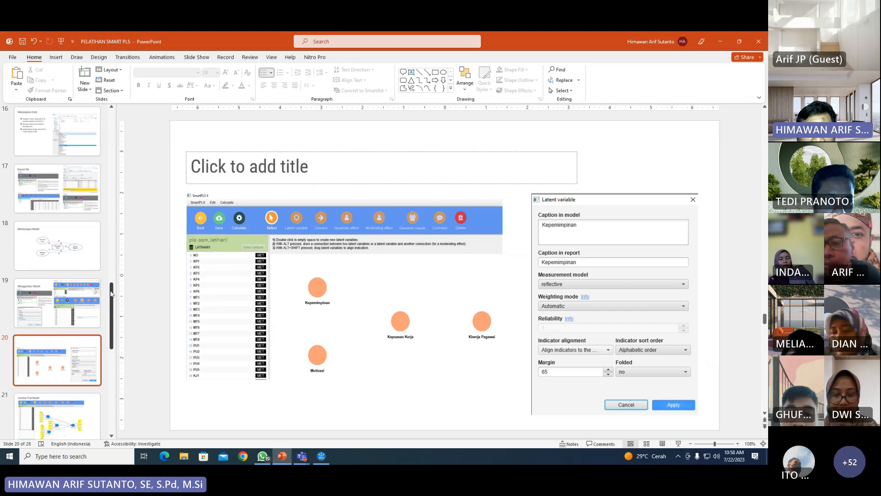
click(70, 245)
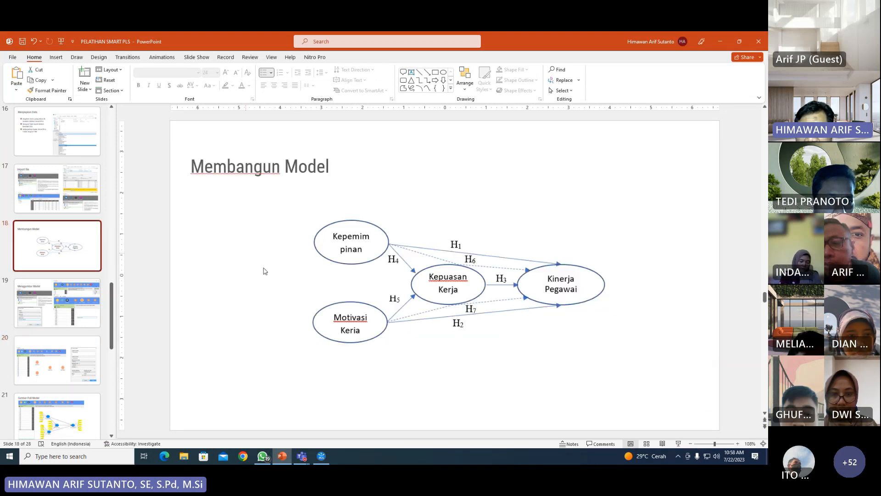
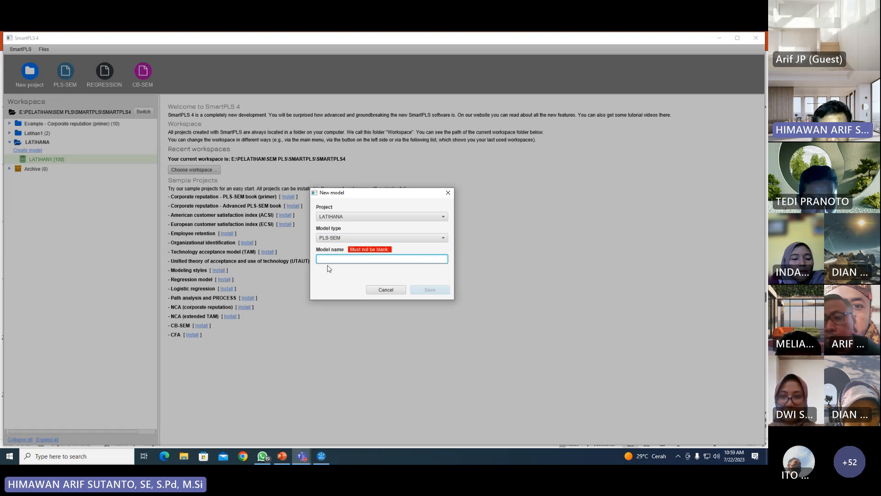
Create a PLS-SEM model named LATIH2 in the LATIHANA project.
text(LATIH)
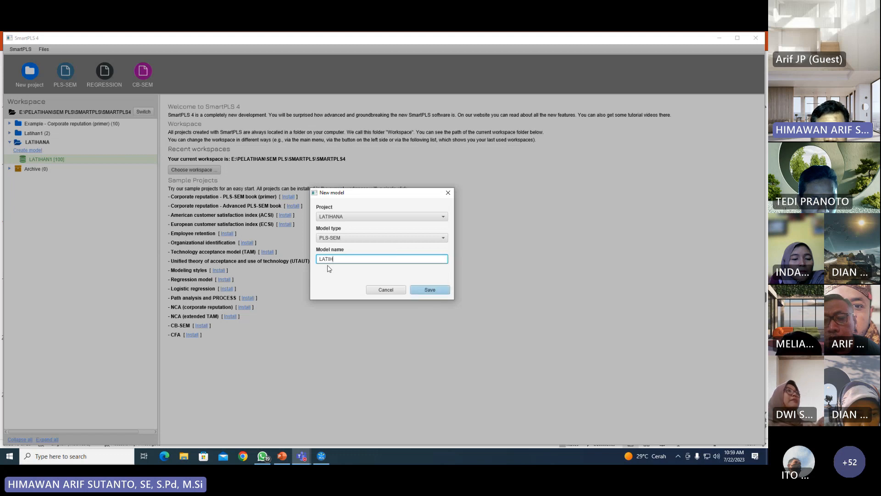
text(1)
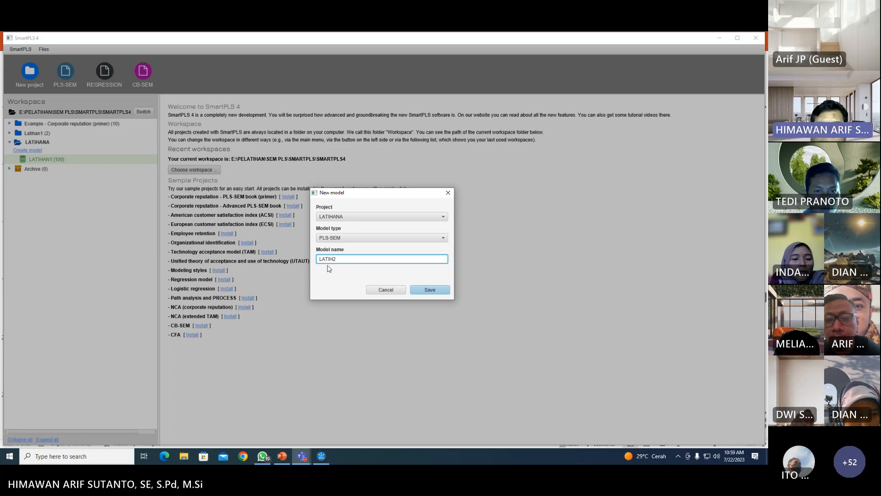
click(350, 238)
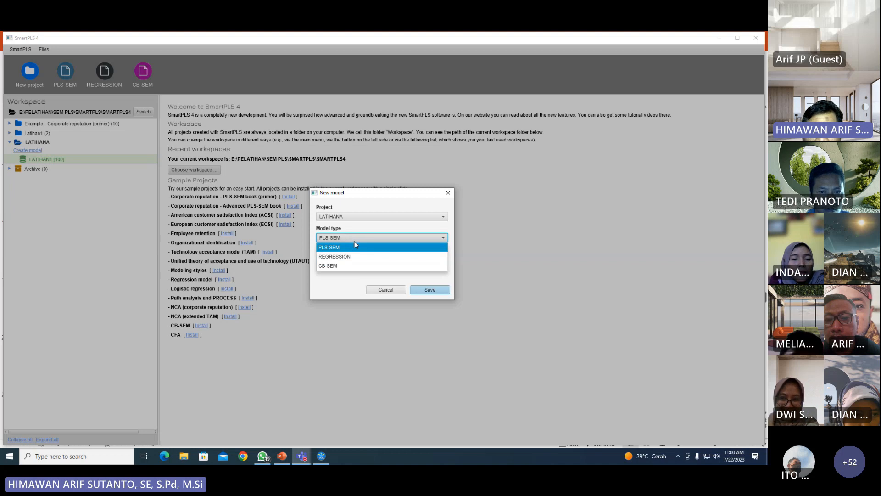
click(327, 250)
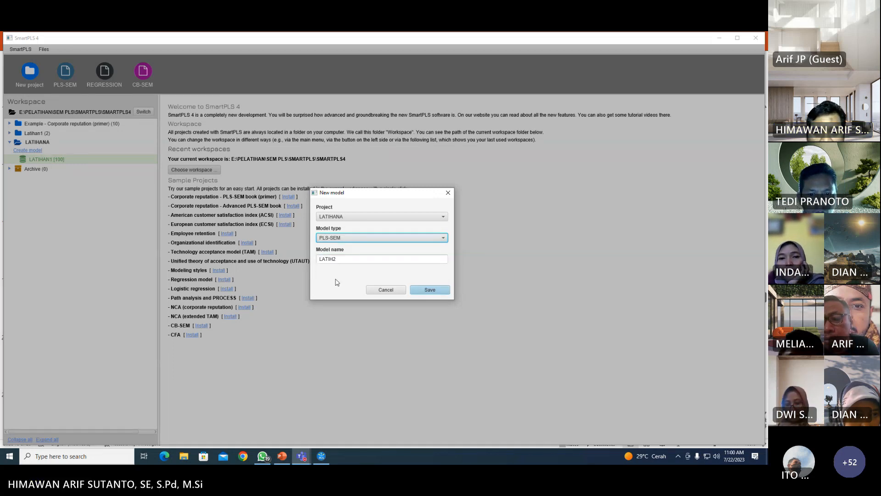
click(439, 292)
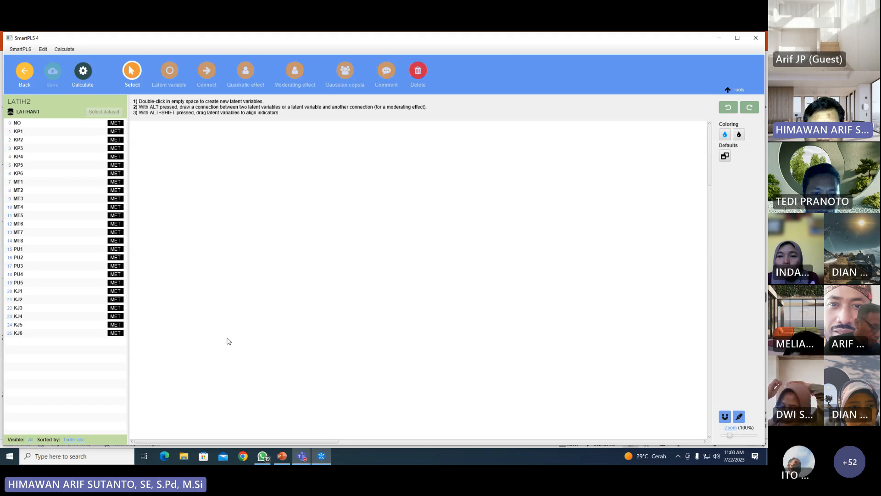
Check the research model slide in PowerPoint, then return to SmartPLS and add a latent variable named Kepemimpinan in the canvas's upper-left area.
click(282, 457)
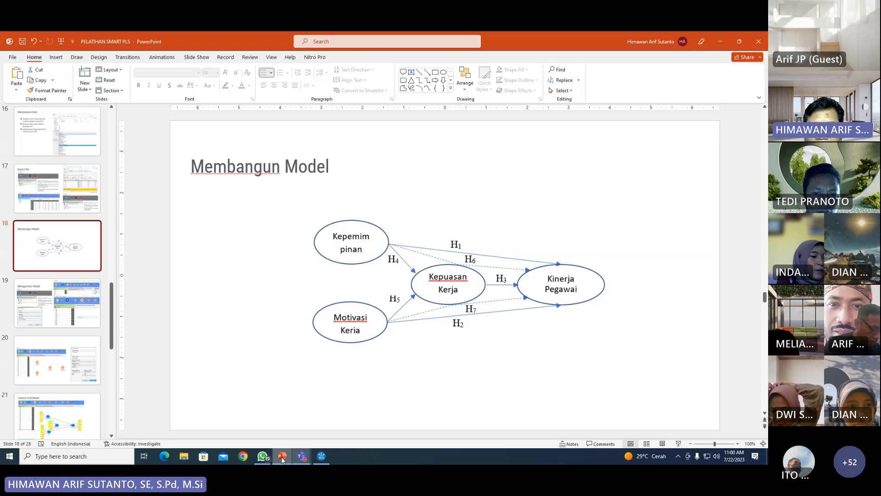
click(282, 457)
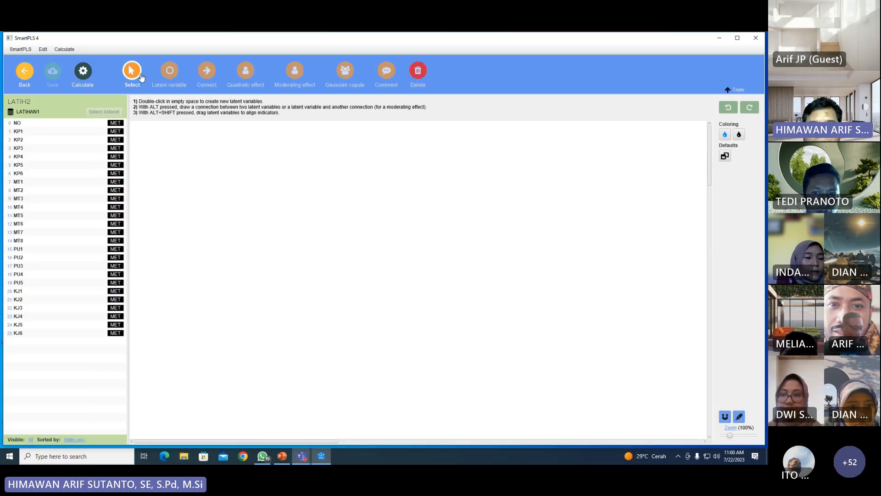
click(171, 72)
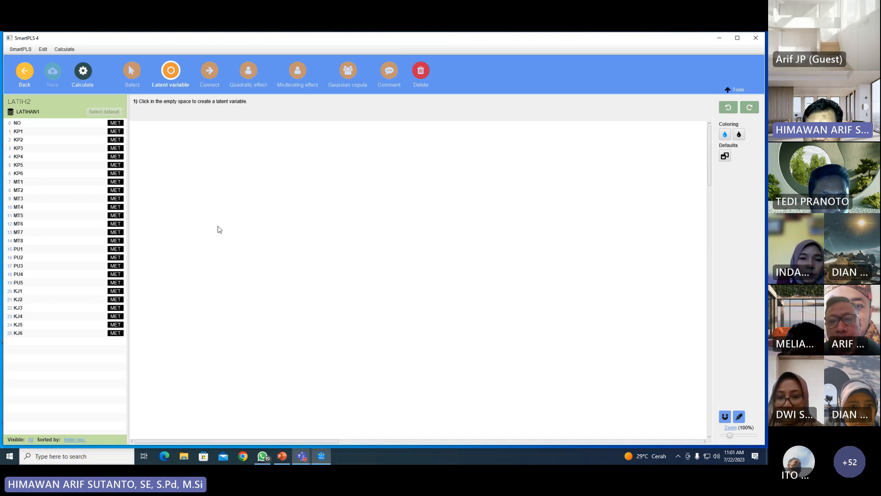
click(177, 156)
drag(163, 160, 105, 156)
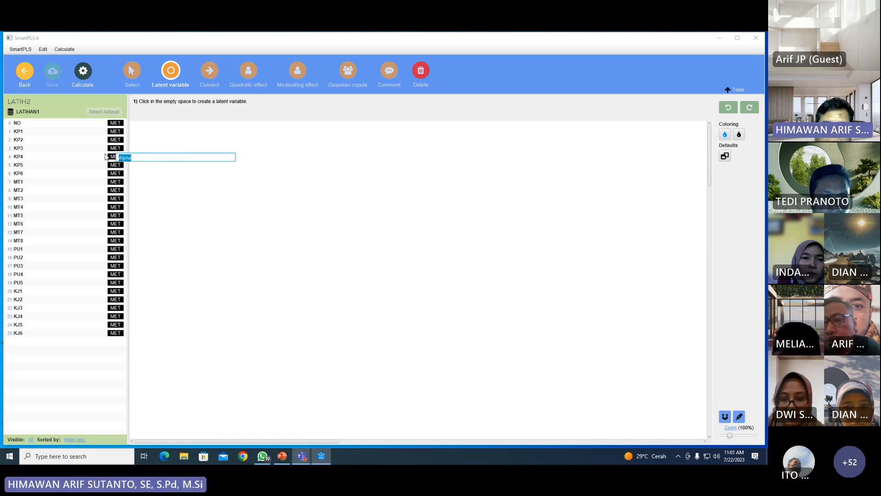
text(k)
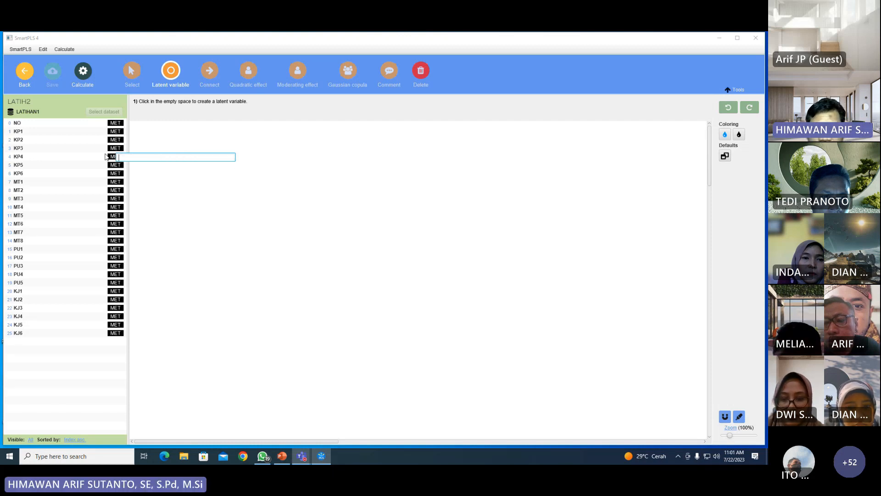
text(Kepemimpinan)
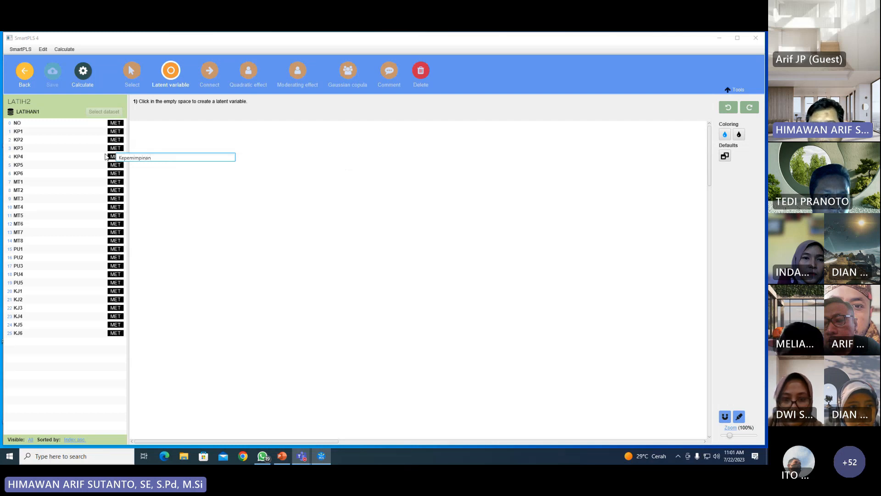
key(Return)
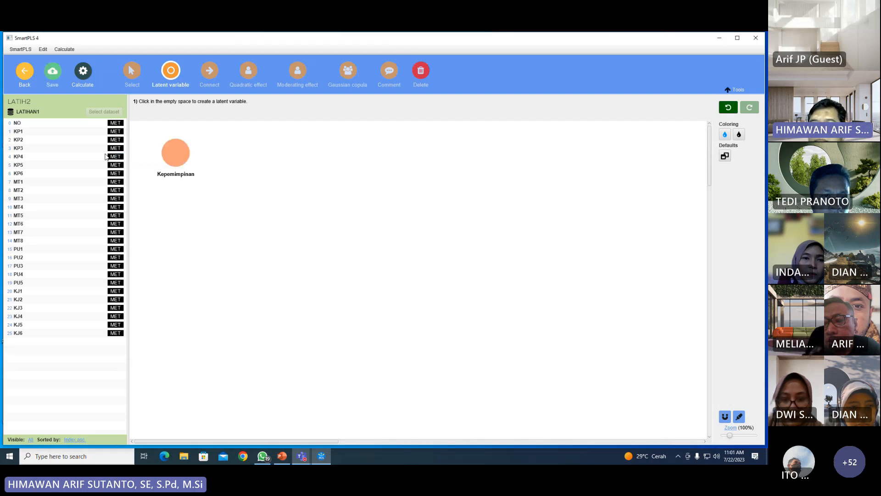
Add a latent variable named Motivasi Kerja below Kepemimpinan.
click(193, 224)
text(Alpha)
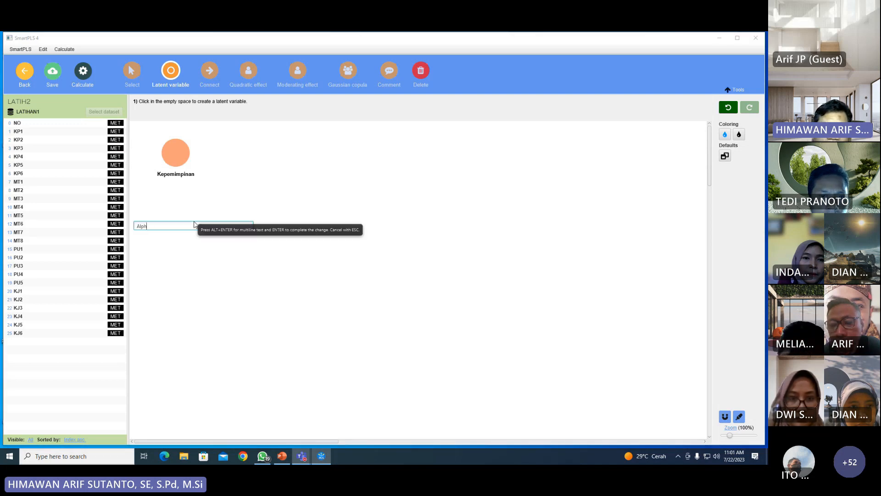
key(BackSpace)
text(Motivasi K)
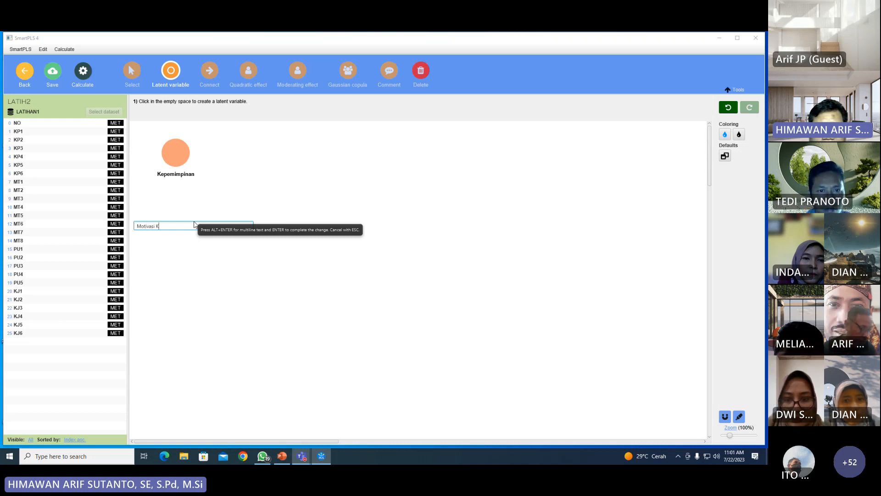
text(erja)
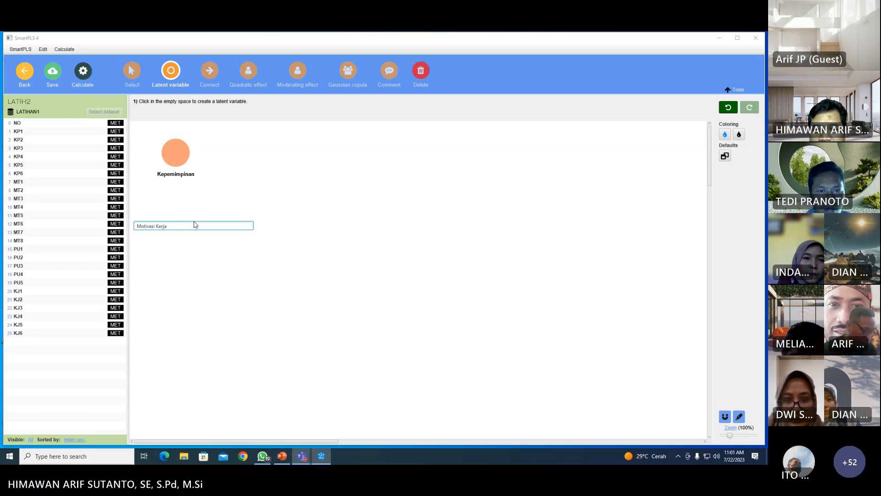
key(Return)
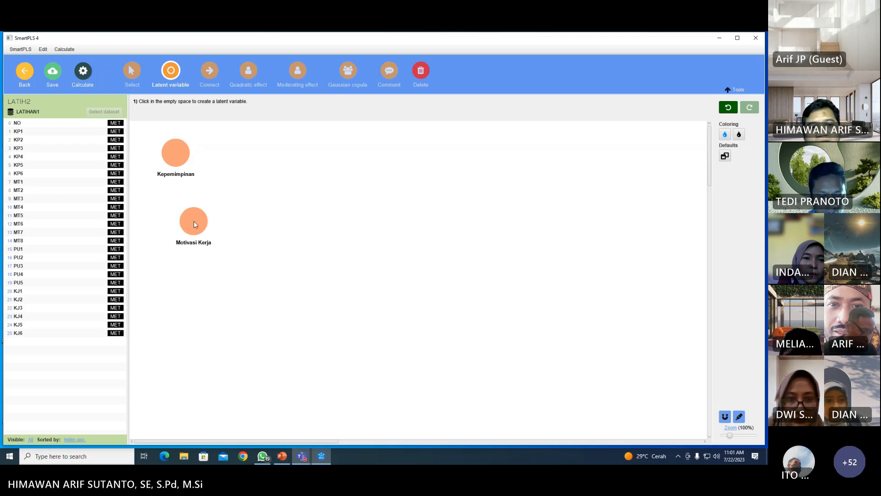
Add a latent variable named Kepuasan Kerja to the right of Kepemimpinan and Motivasi Kerja.
click(310, 201)
text(Alpha)
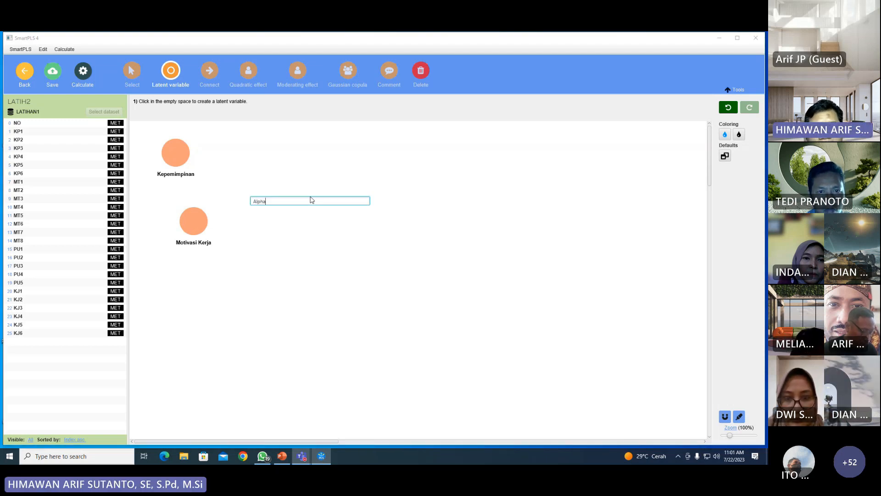
drag(307, 200, 246, 199)
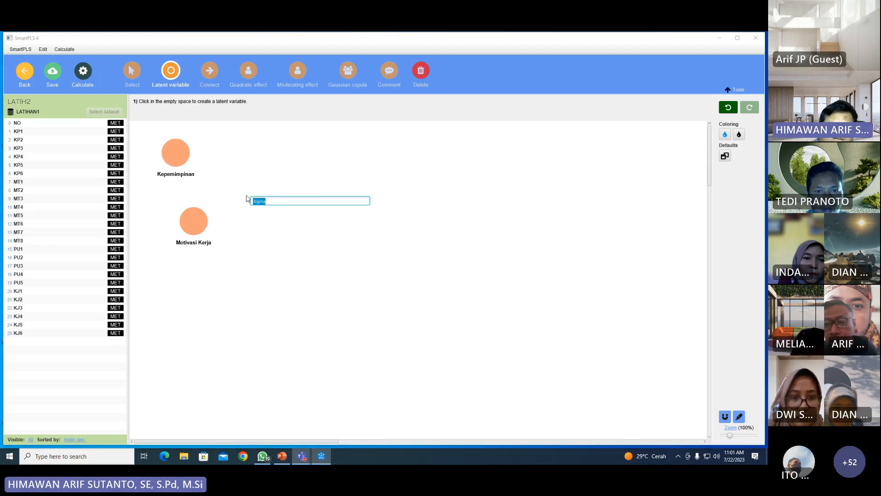
text(K)
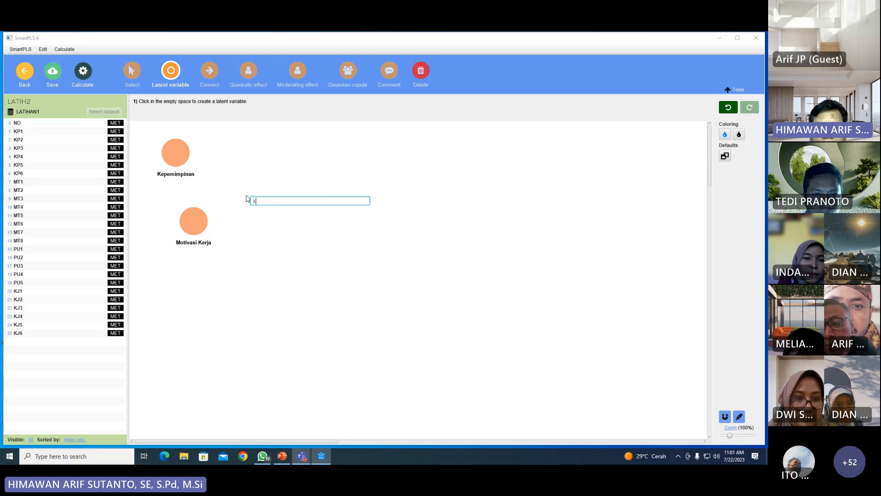
text(epuasan Kerja)
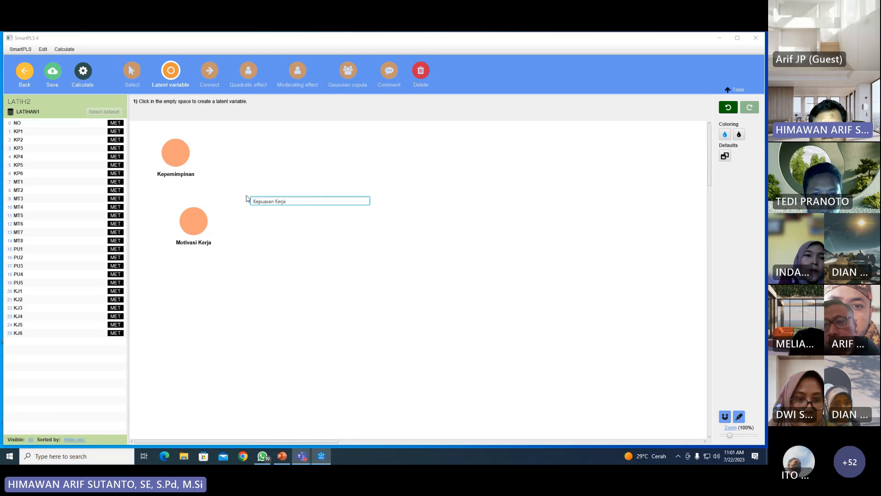
key(Return)
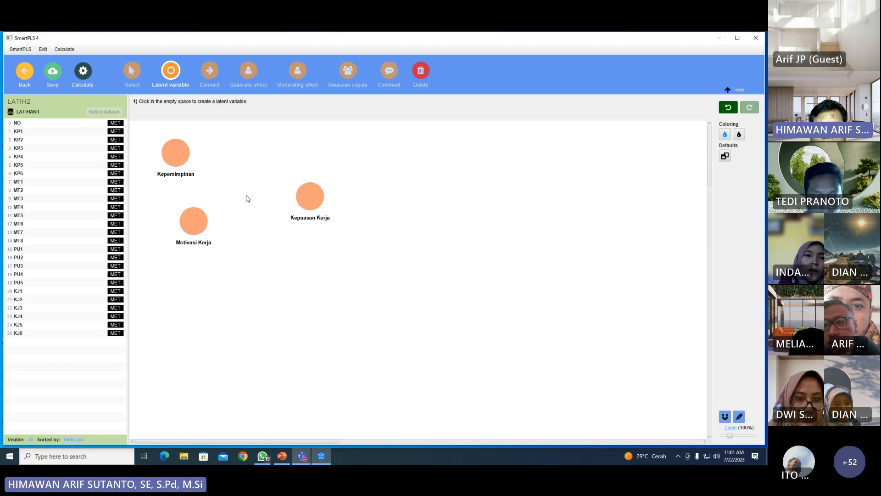
Add a latent variable named Kinerja Pegawai to the right of Kepuasan Kerja.
click(427, 199)
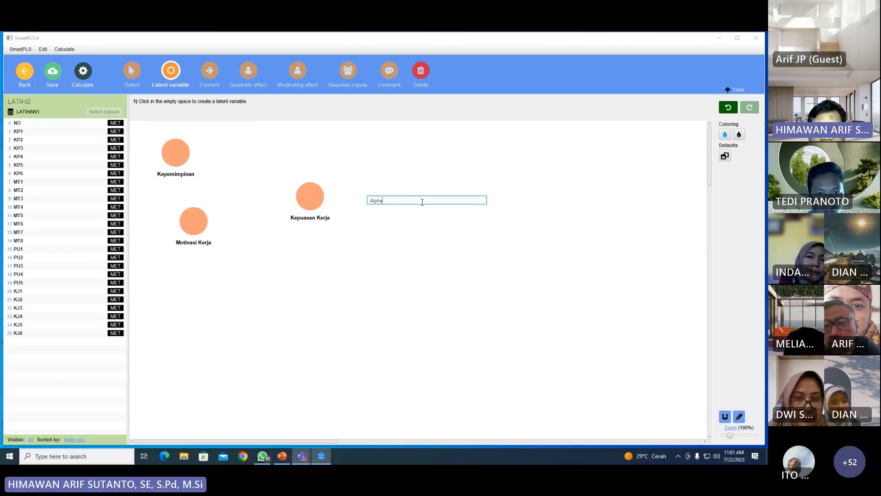
key(BackSpace)
key(BackSpace)
key(BackSpace)
key(BackSpace)
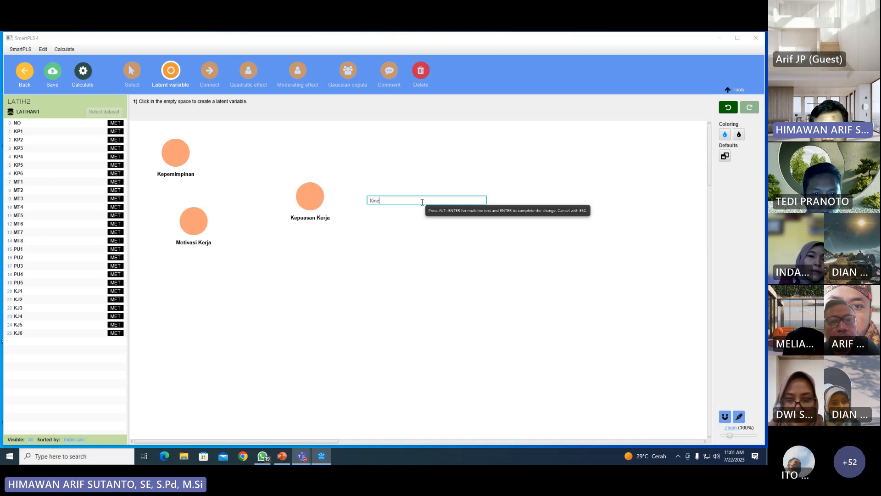
text(Kinerja Pegawai)
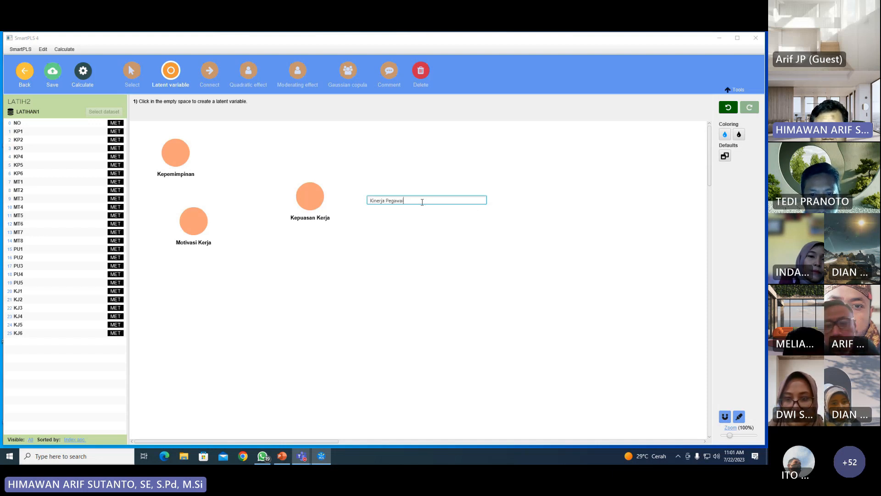
key(Return)
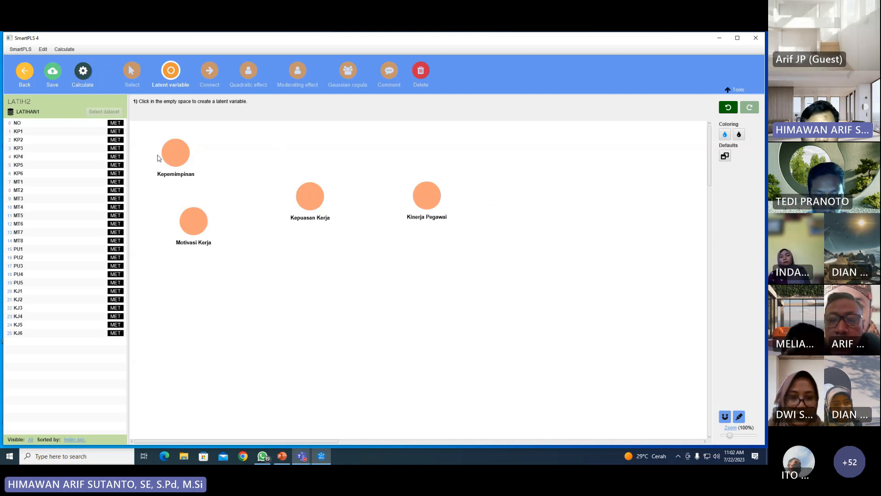
Arrange the latent variables with Kepemimpinan directly above Motivasi Kerja, and Kepuasan Kerja and Kinerja Pegawai in one row at mid-height to their right.
click(131, 71)
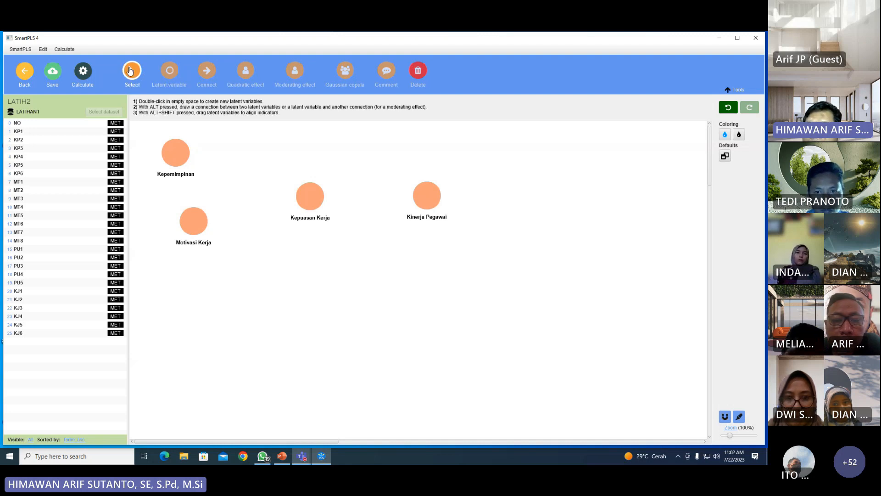
drag(175, 148, 202, 163)
drag(195, 222, 204, 299)
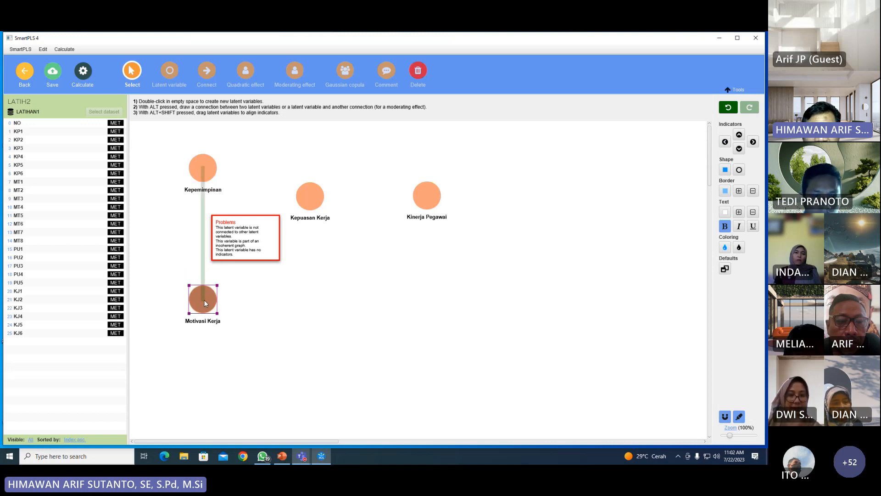
drag(320, 200, 288, 230)
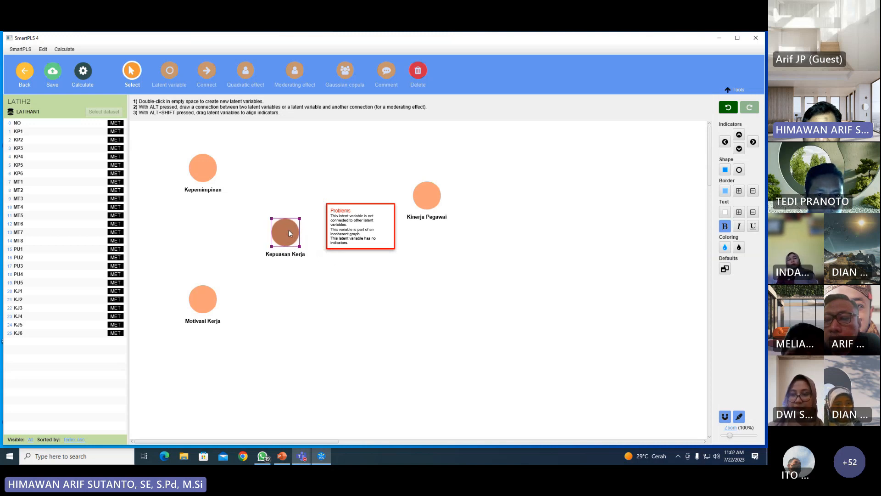
drag(423, 200, 415, 233)
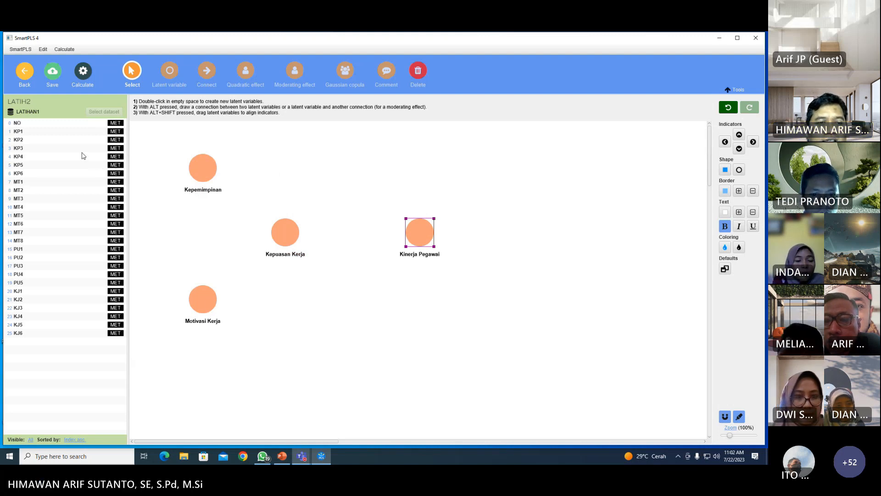
Assign indicators KP1 to KP6 to Kepemimpinan and move the variable slightly down and left so all its indicators fit on the canvas.
mouse_move(205, 165)
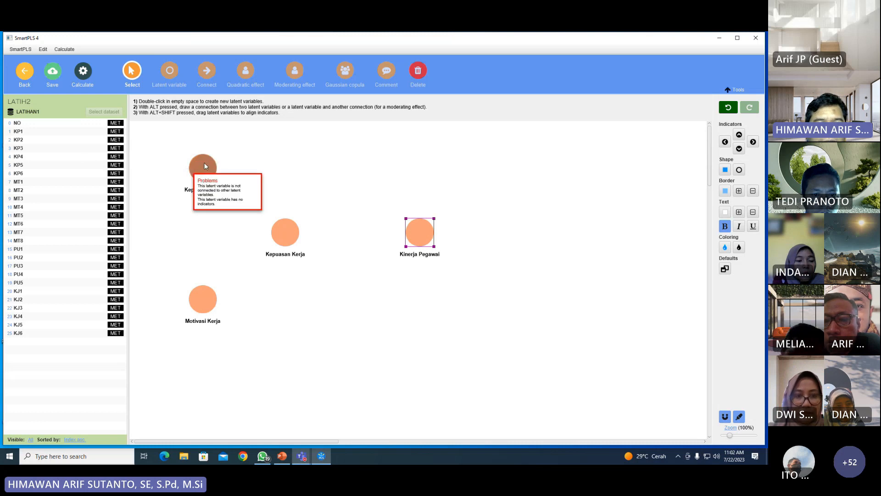
click(29, 132)
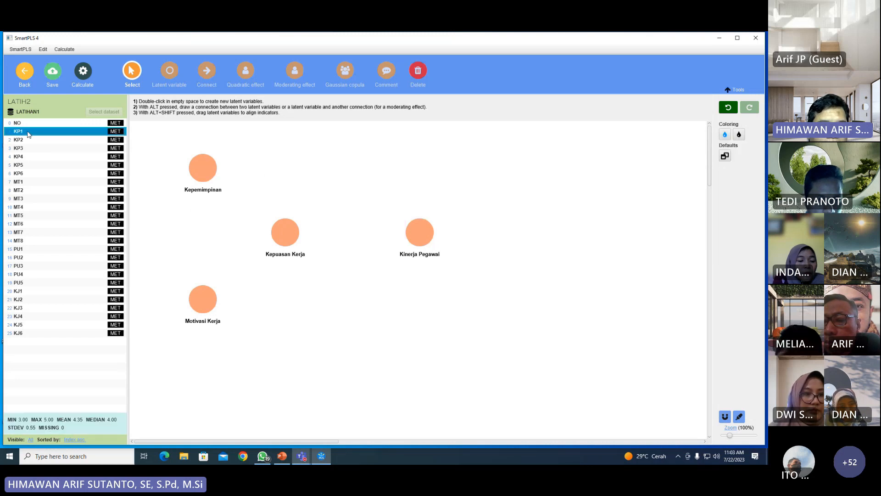
shift+click(43, 175)
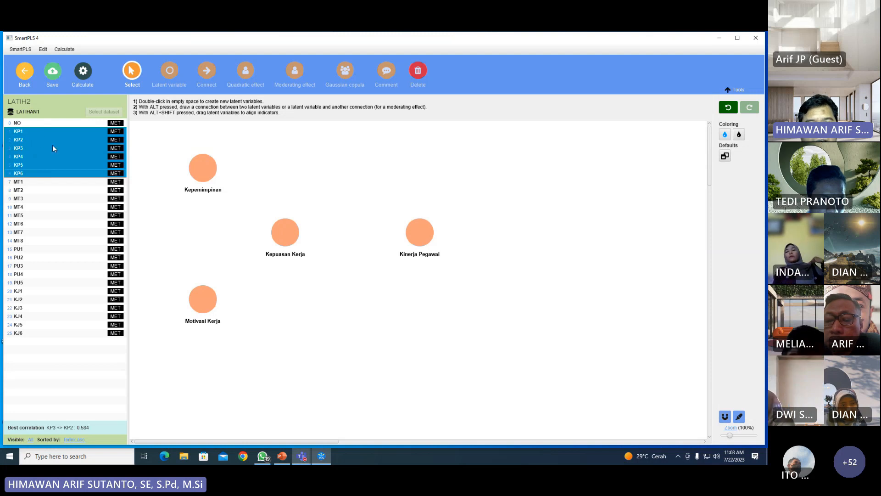
drag(48, 145, 111, 169)
drag(173, 179, 205, 171)
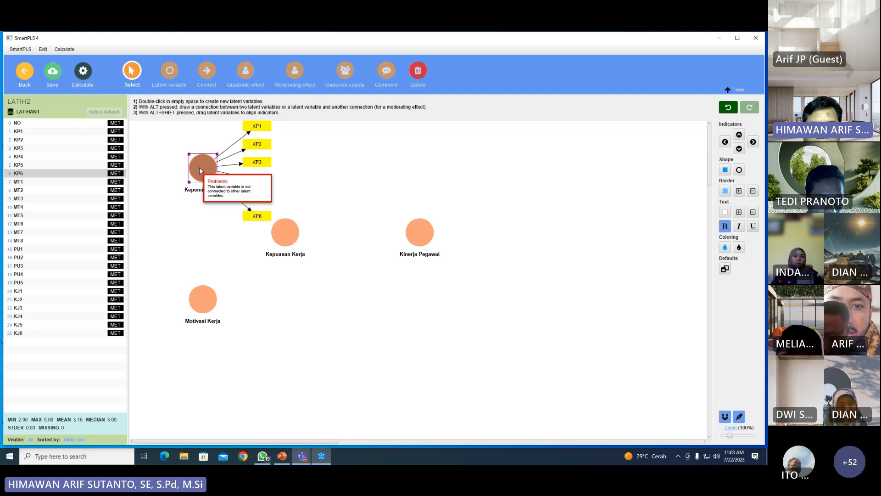
drag(200, 167, 191, 183)
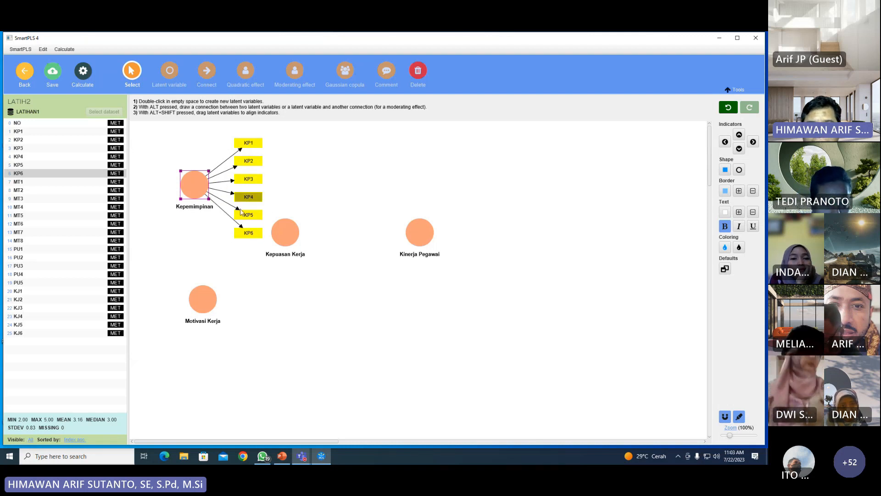
Set the indicator alignment of Kepemimpinan so its indicators align to the left.
mouse_move(192, 182)
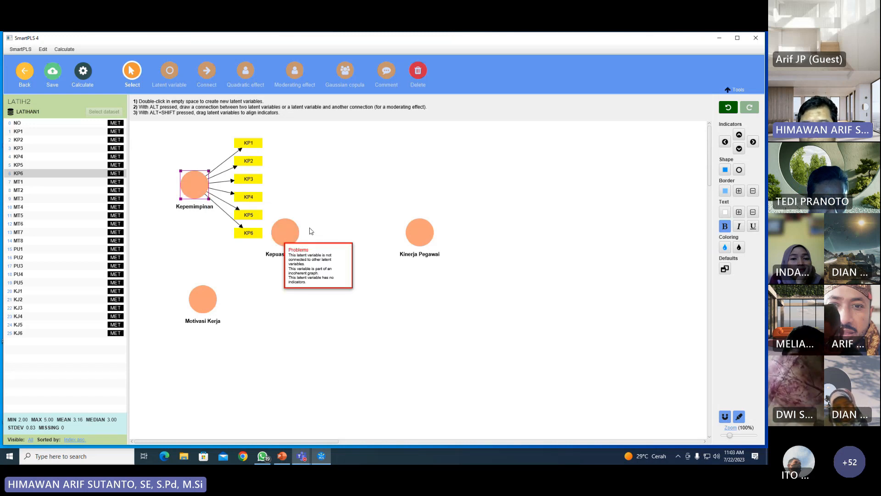
mouse_move(421, 229)
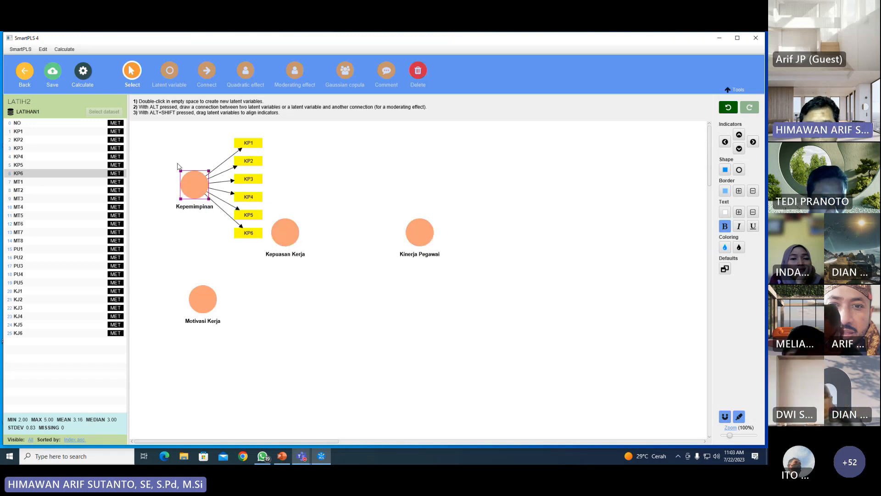
double_click(195, 186)
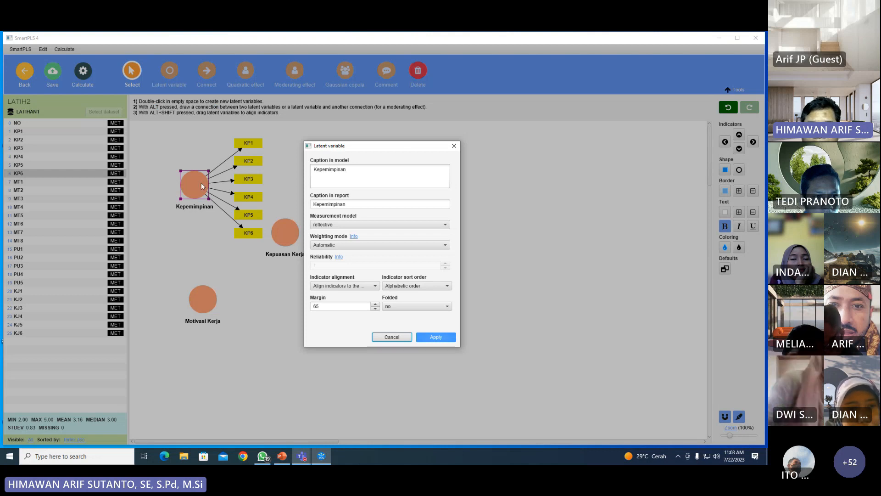
click(323, 181)
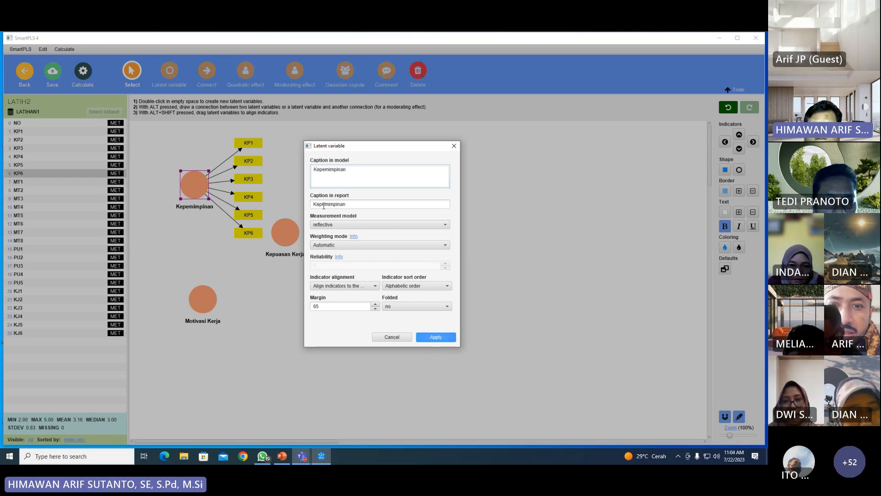
click(354, 205)
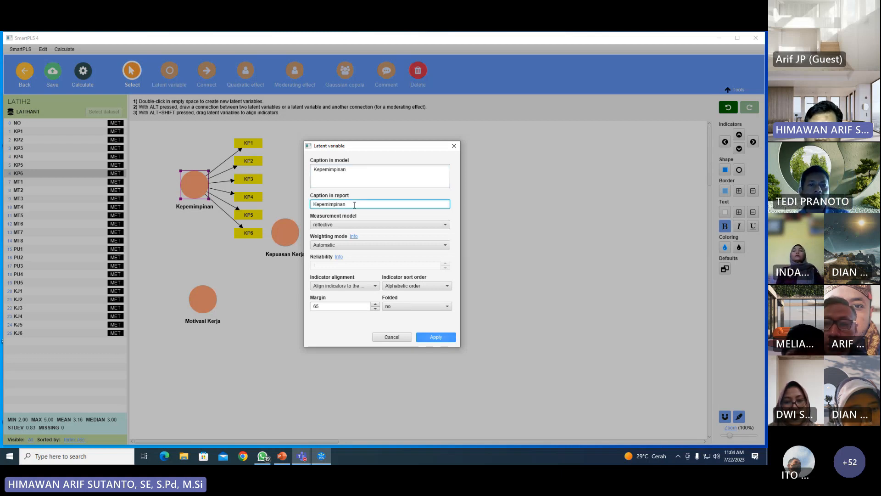
drag(354, 205, 305, 203)
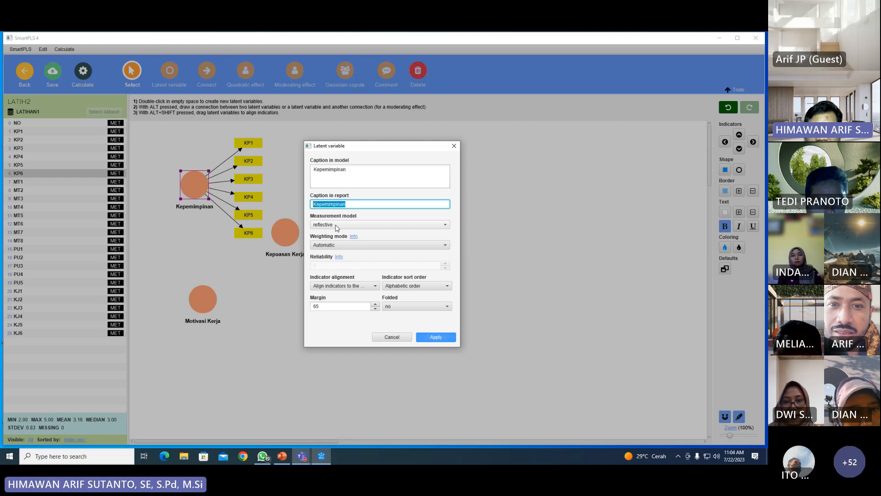
click(376, 288)
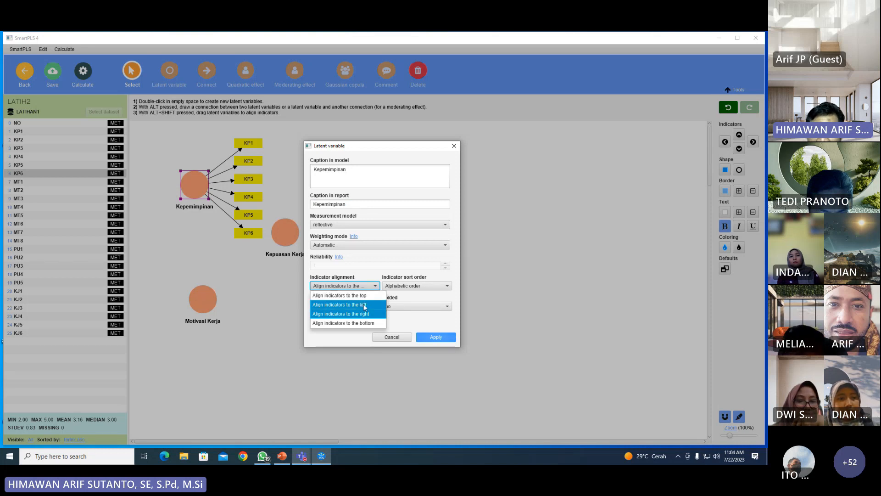
click(365, 305)
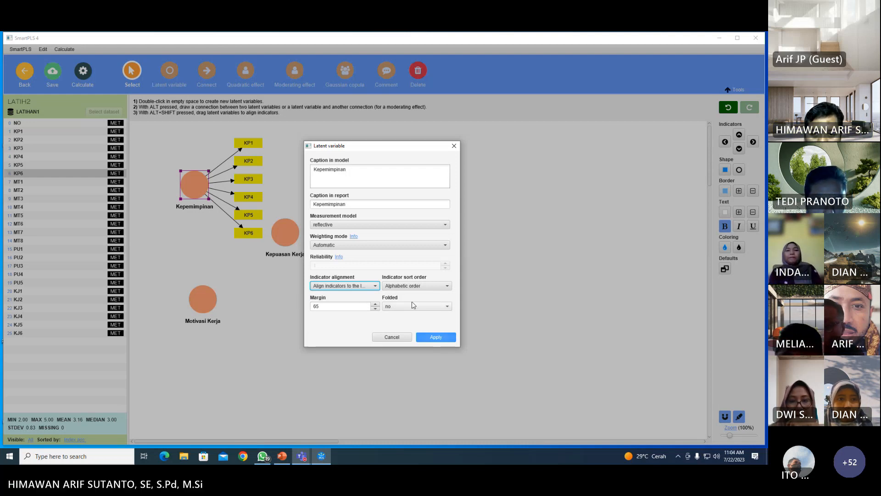
click(436, 337)
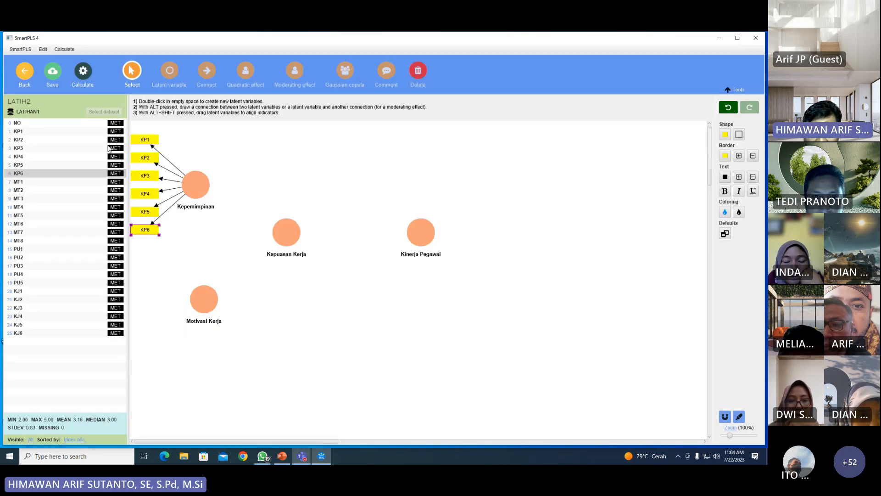
Spread out the model: move Kepemimpinan slightly right and down, Kepuasan Kerja and Kinerja Pegawai down and right, and Motivasi Kerja well below.
click(199, 184)
drag(200, 189, 223, 199)
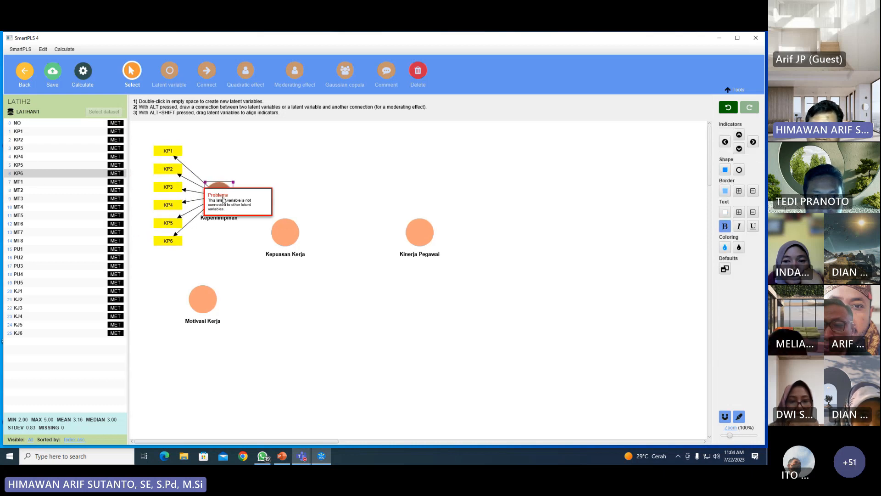
drag(288, 233, 305, 263)
drag(423, 236, 462, 268)
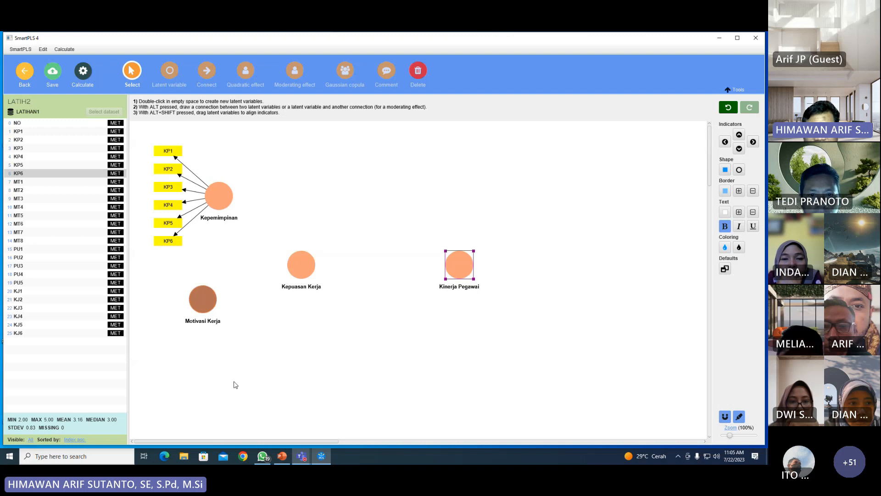
drag(203, 302, 221, 364)
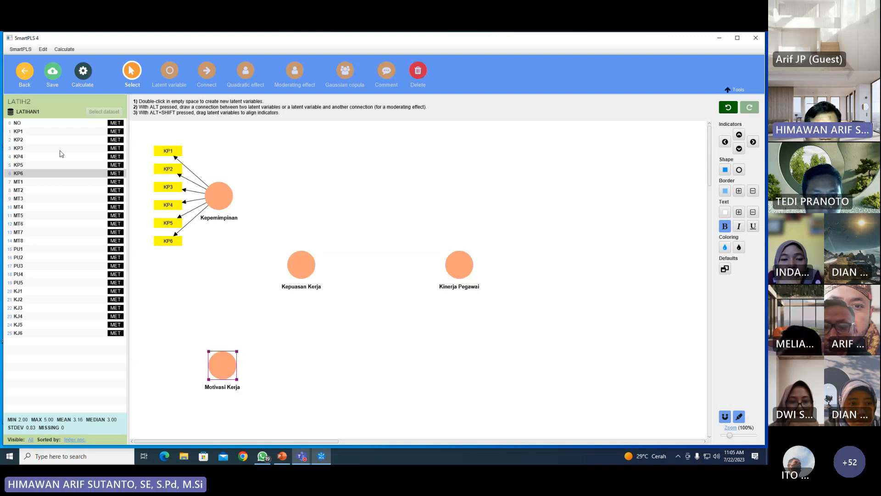
Assign indicators MT1 to MT8 to Motivasi Kerja and align them to the left of the variable.
click(32, 182)
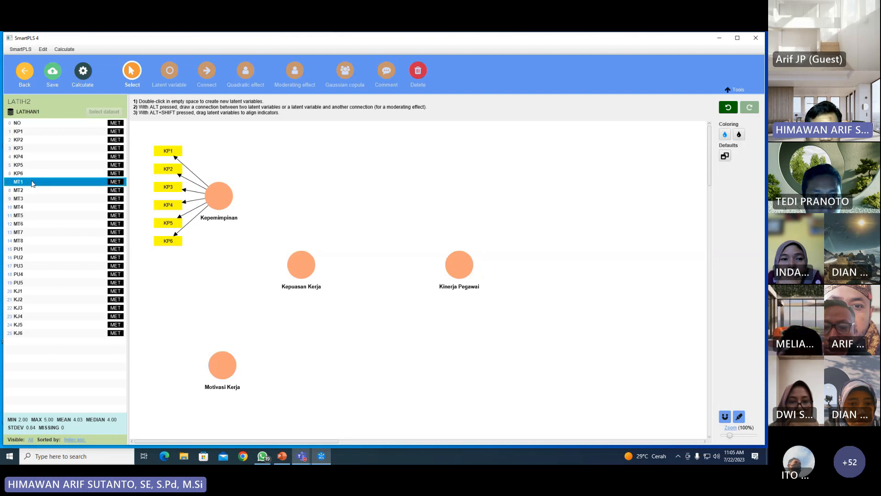
shift+click(30, 240)
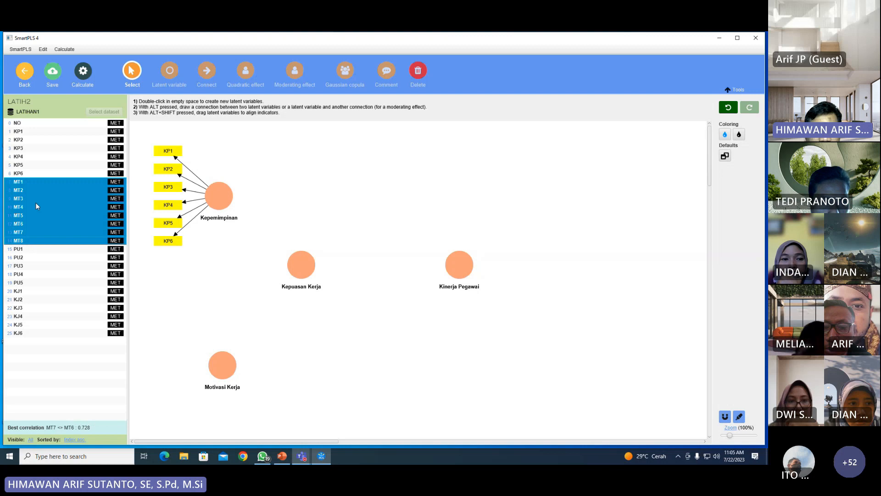
drag(35, 202, 224, 364)
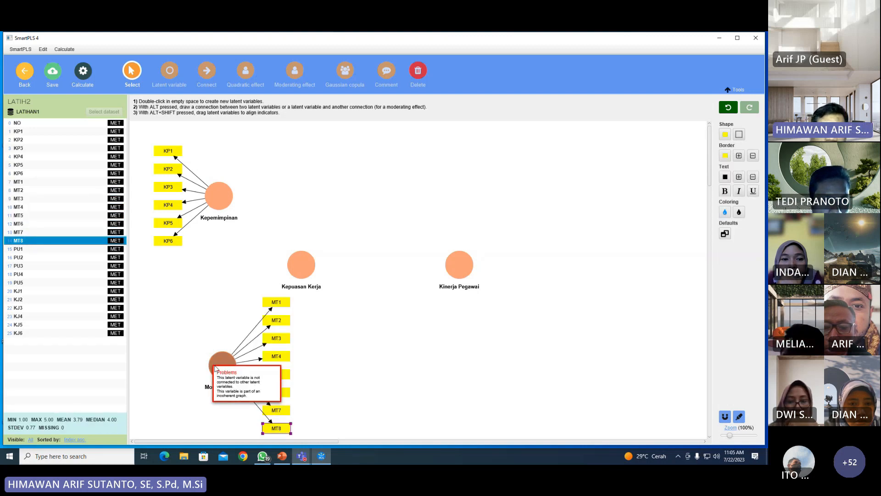
click(218, 364)
double_click(219, 363)
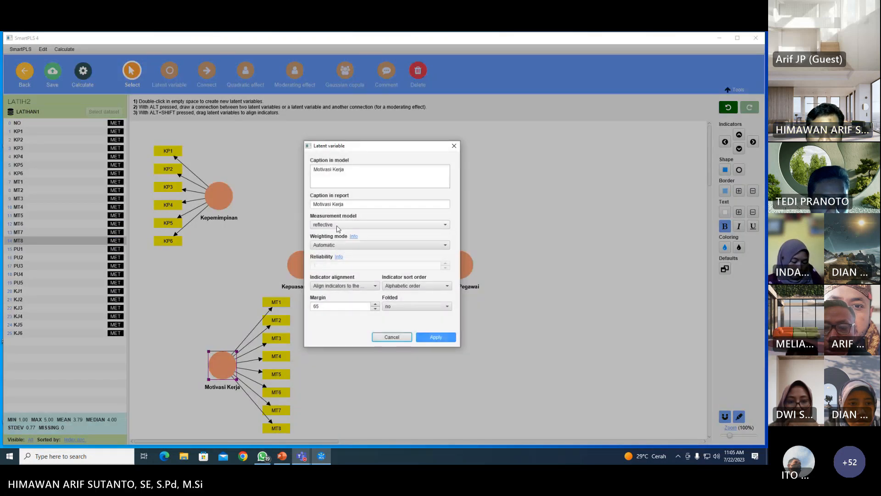
click(328, 286)
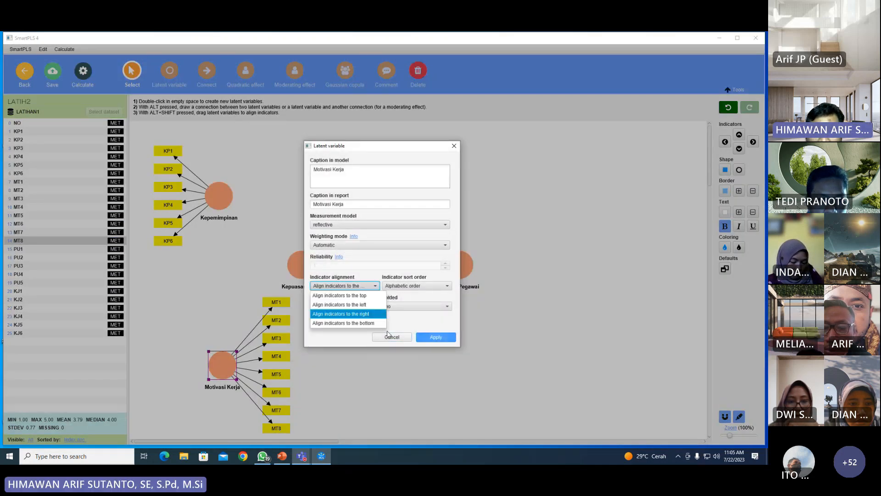
click(360, 311)
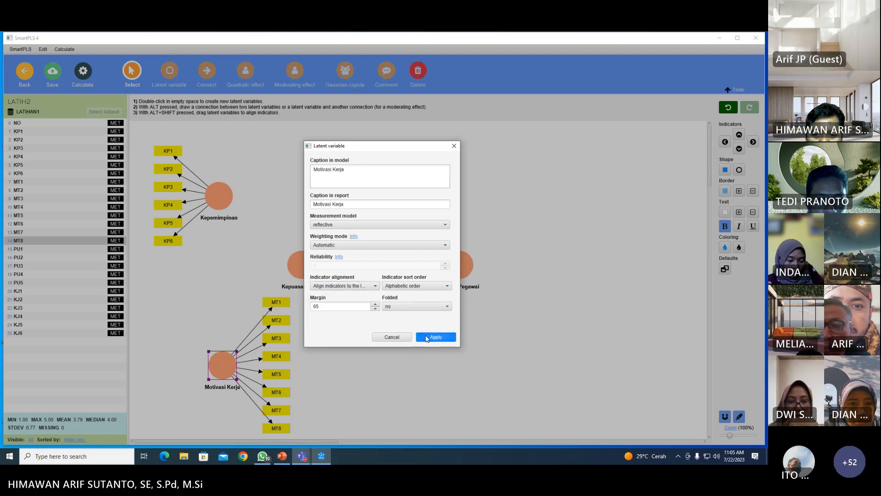
click(421, 338)
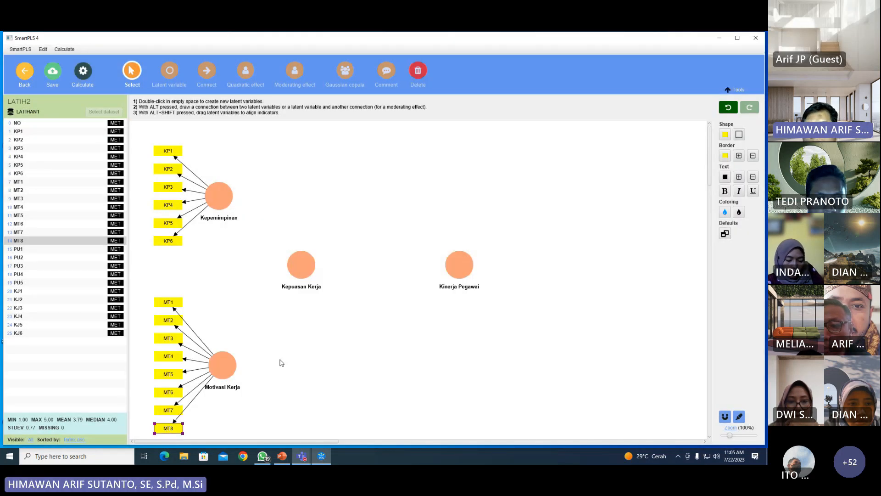
Move Kepuasan Kerja slightly down and assign indicators PU1 to PU5 to it.
click(304, 269)
drag(309, 274, 294, 283)
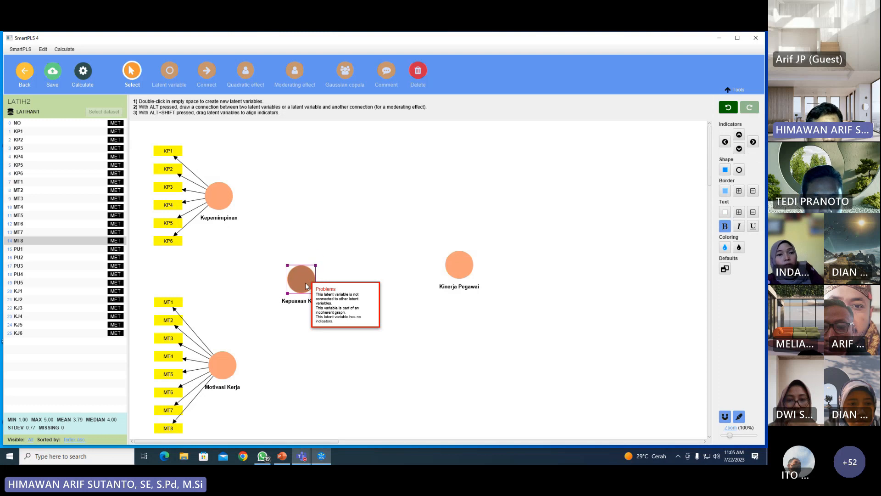
click(23, 248)
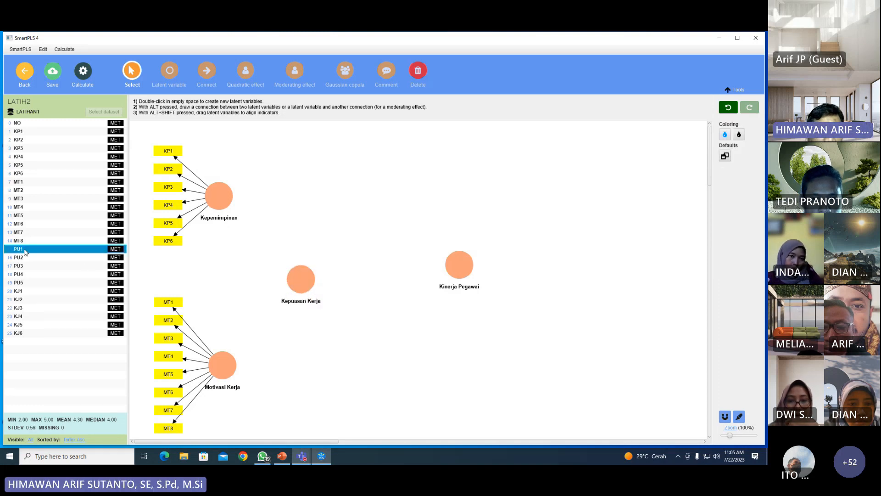
shift+click(19, 283)
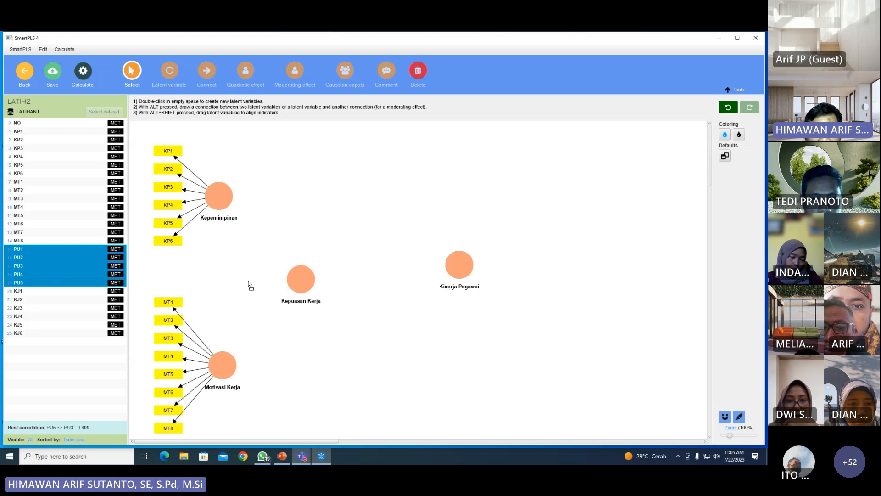
drag(298, 282, 297, 282)
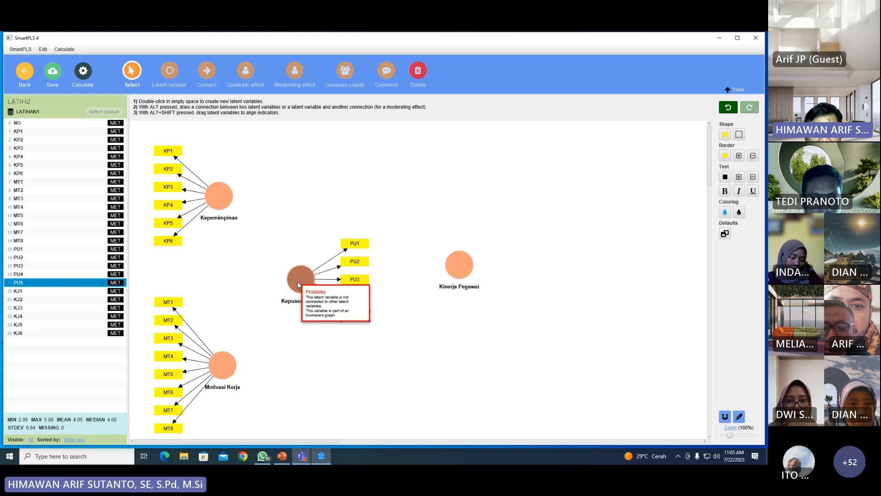
Align the indicators of Kepuasan Kerja to the left of the variable.
double_click(301, 276)
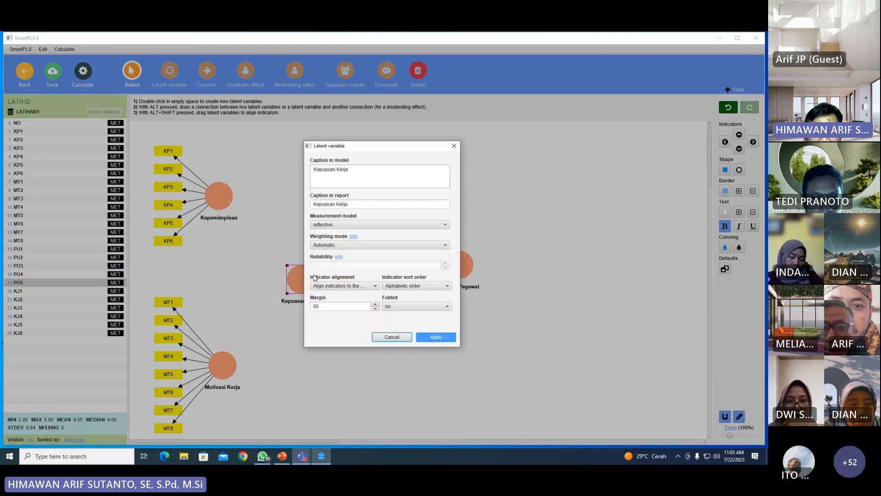
click(368, 285)
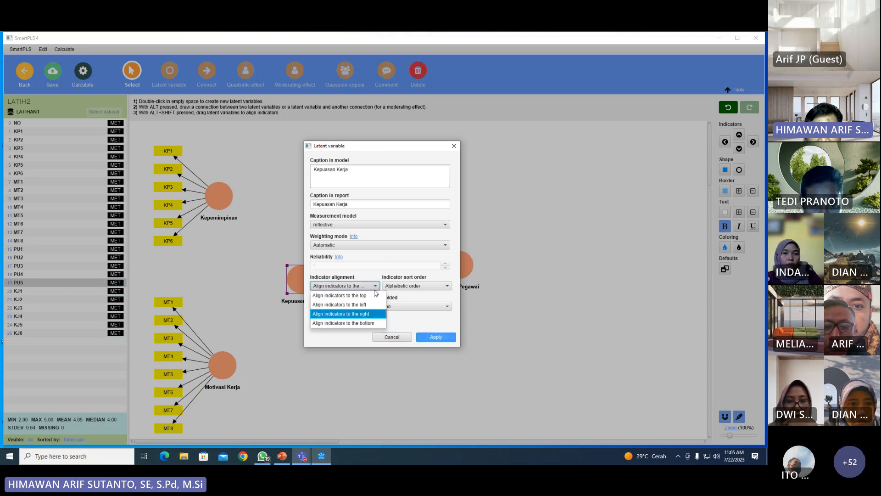
click(379, 313)
click(444, 340)
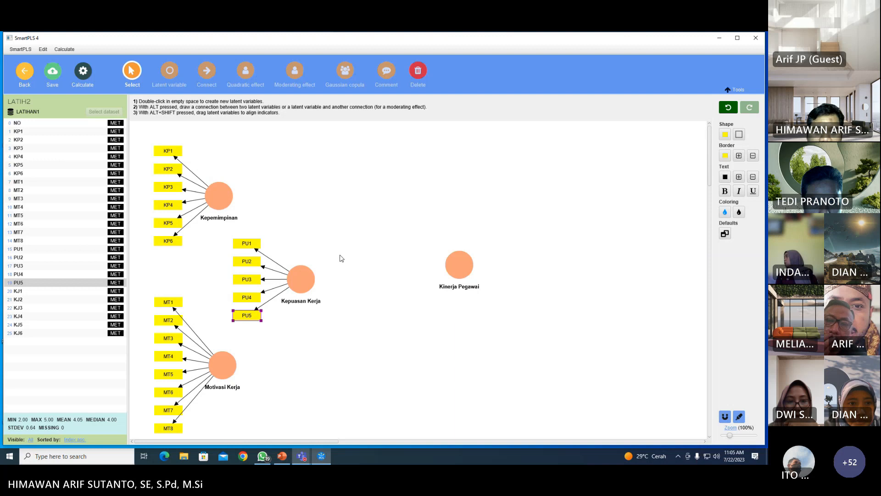
Move Kinerja Pegawai level with Kepuasan Kerja and assign indicators KJ1 to KJ6 to it.
drag(459, 267, 455, 282)
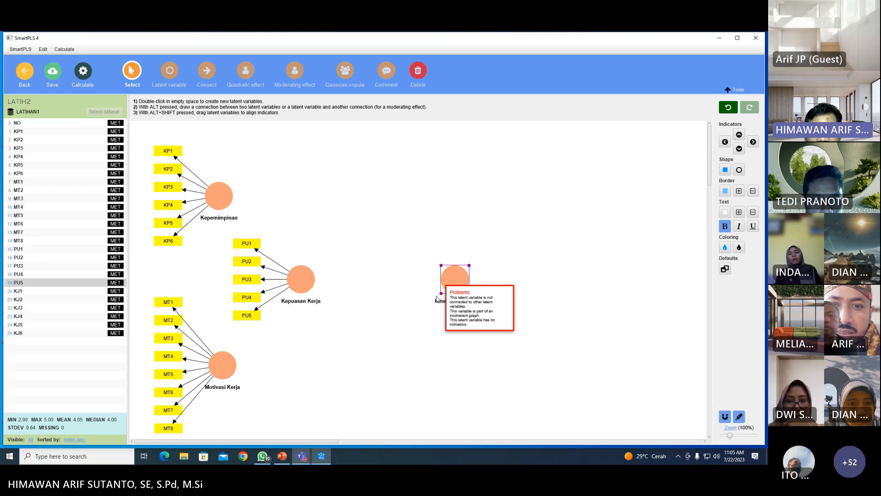
click(27, 290)
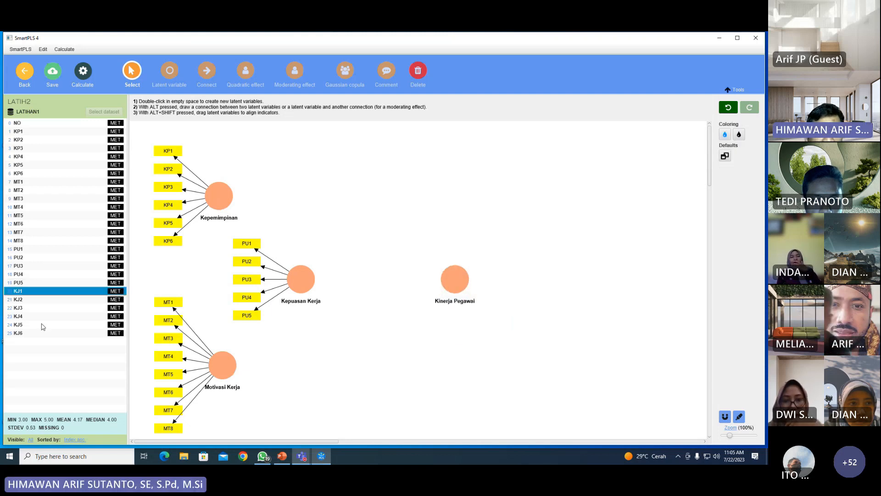
shift+click(43, 334)
drag(48, 314, 459, 279)
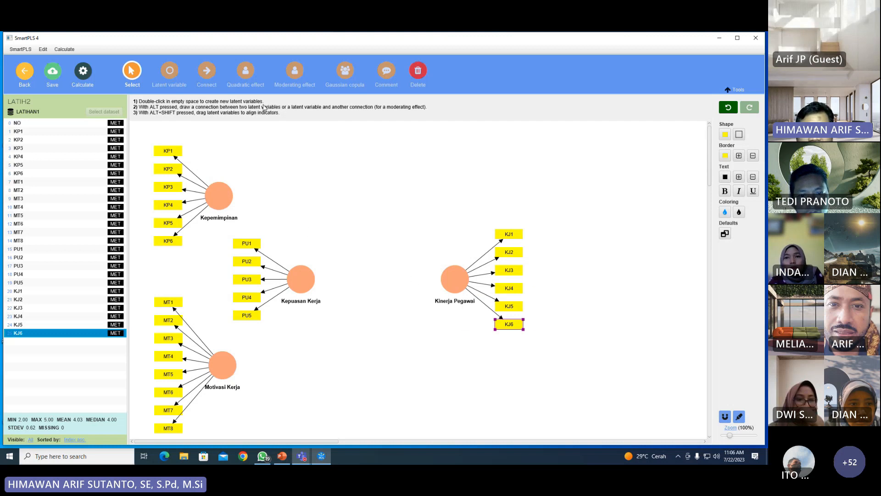
Connect Kepemimpinan and Motivasi Kerja each to both Kepuasan Kerja and Kinerja Pegawai, and connect Kepuasan Kerja to Kinerja Pegawai.
click(206, 71)
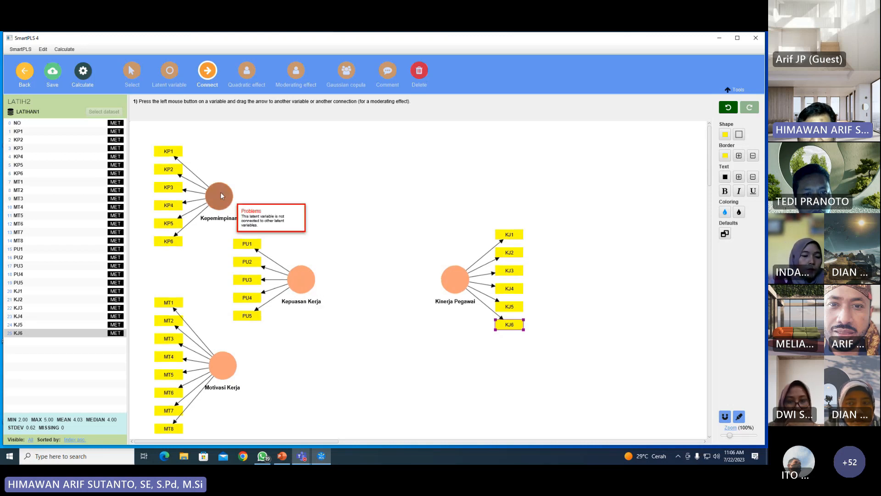
drag(221, 192, 301, 273)
double_click(301, 273)
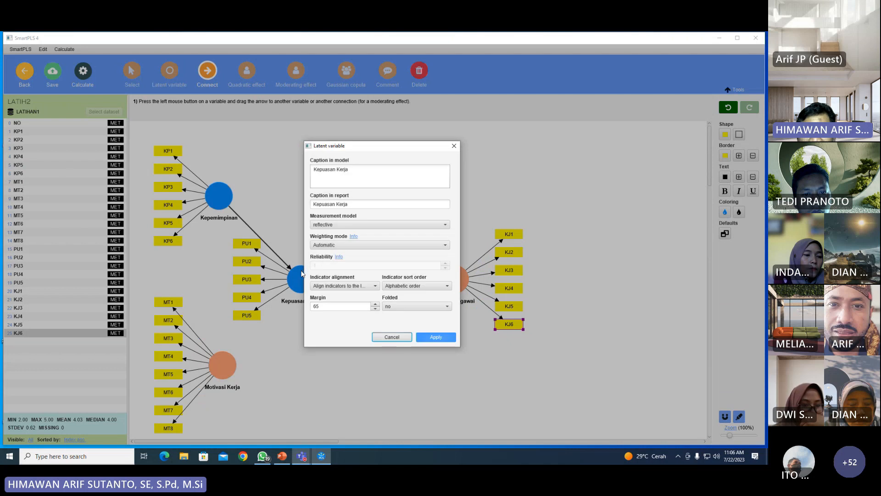
click(407, 337)
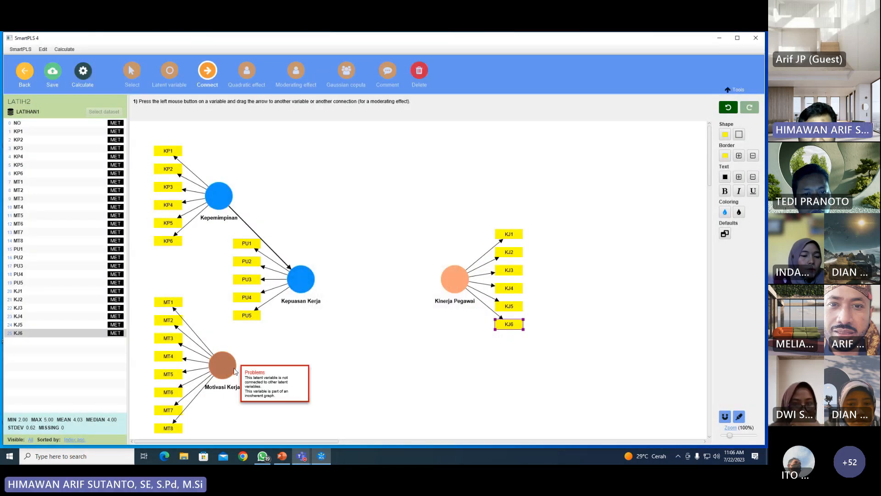
drag(226, 366, 452, 277)
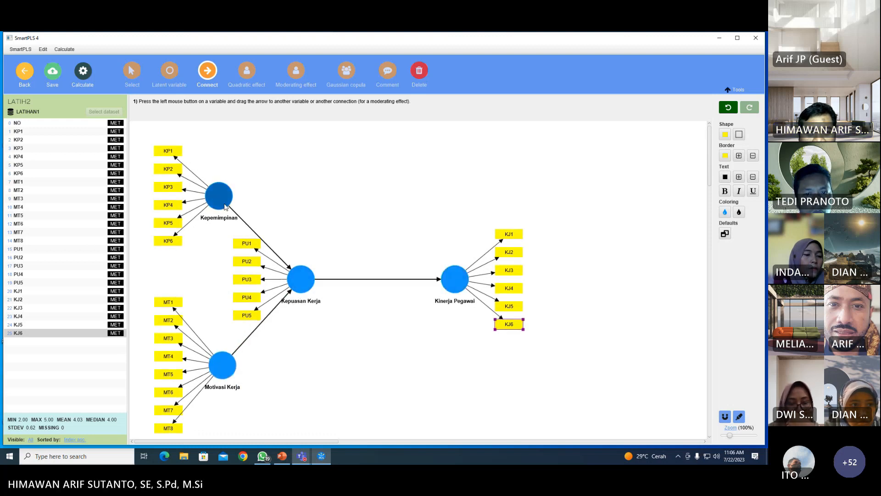
drag(219, 195, 449, 274)
drag(228, 370, 449, 279)
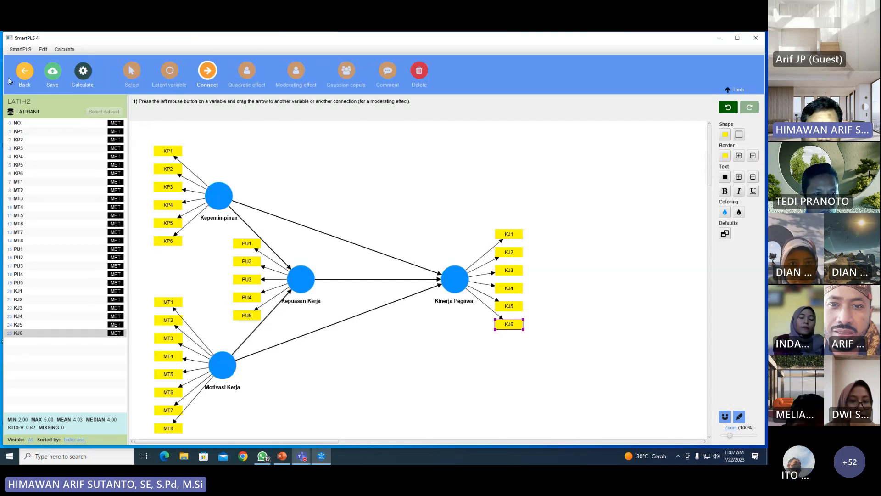
Close the LATIH2 model without saving its changes and return to the workspace.
click(24, 72)
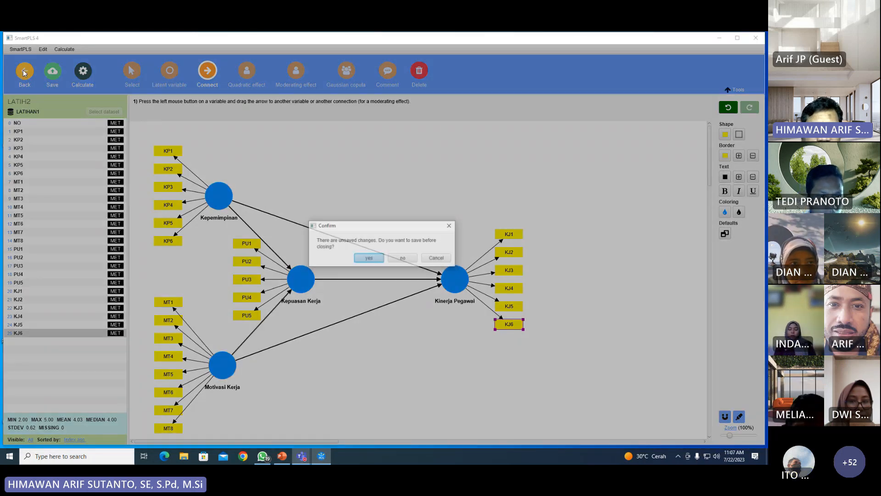
click(436, 257)
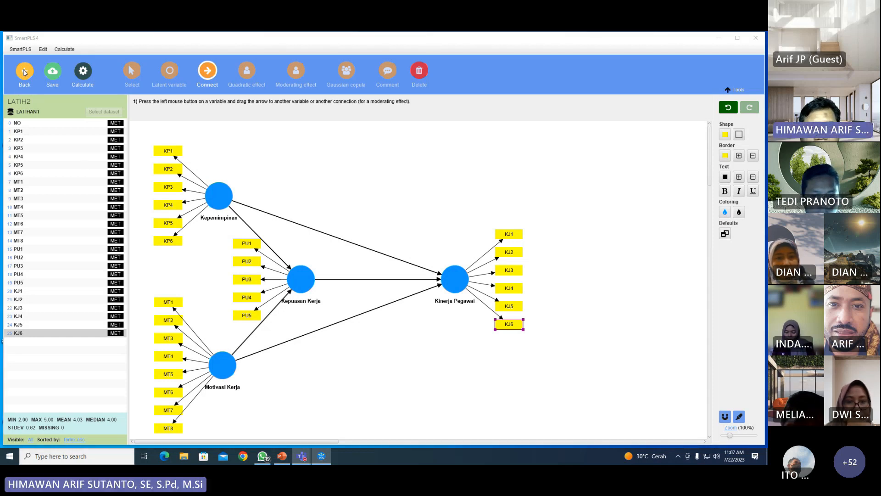
click(25, 73)
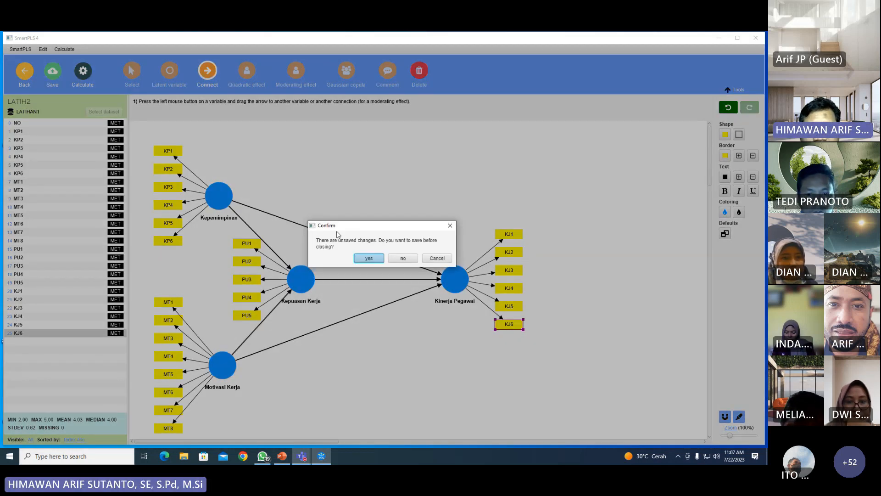
click(403, 258)
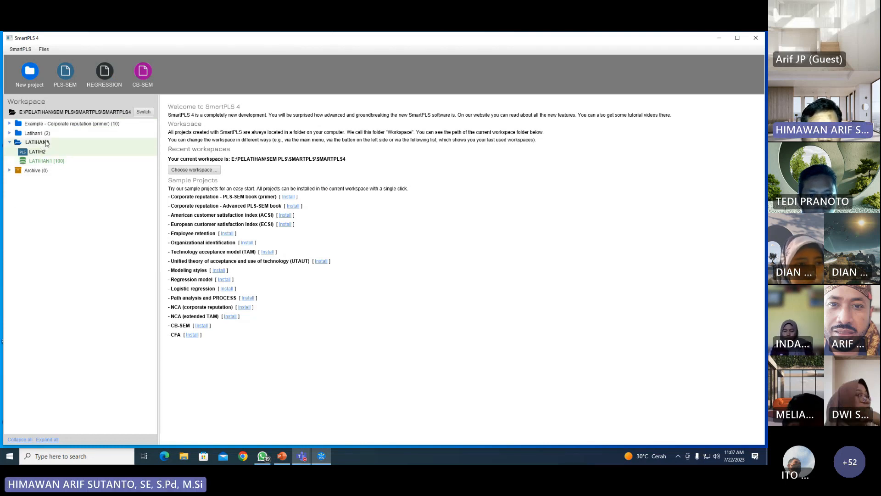
Create a new PLS-SEM model named LATIH3 in the LATIHANA project.
click(67, 74)
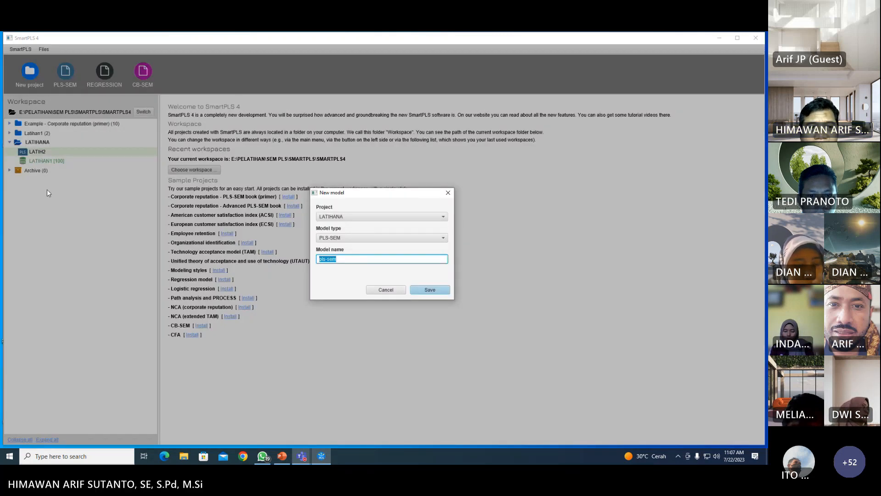
click(386, 289)
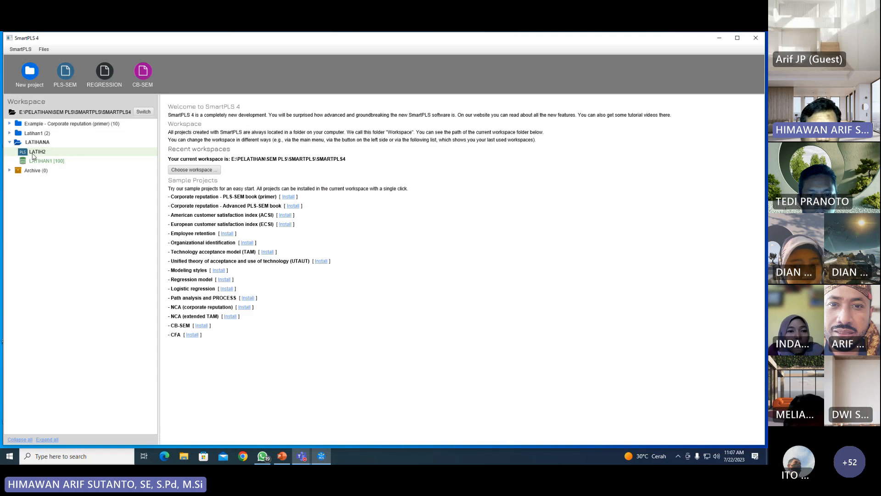
click(65, 72)
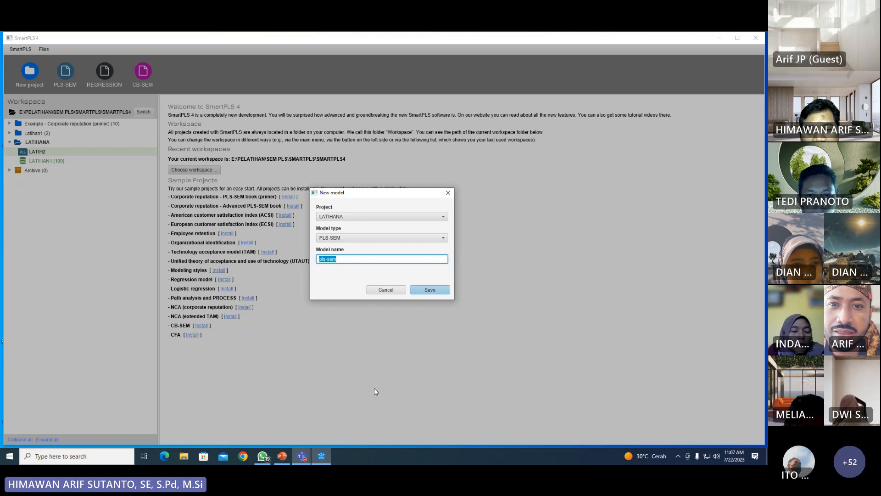
drag(374, 196, 401, 220)
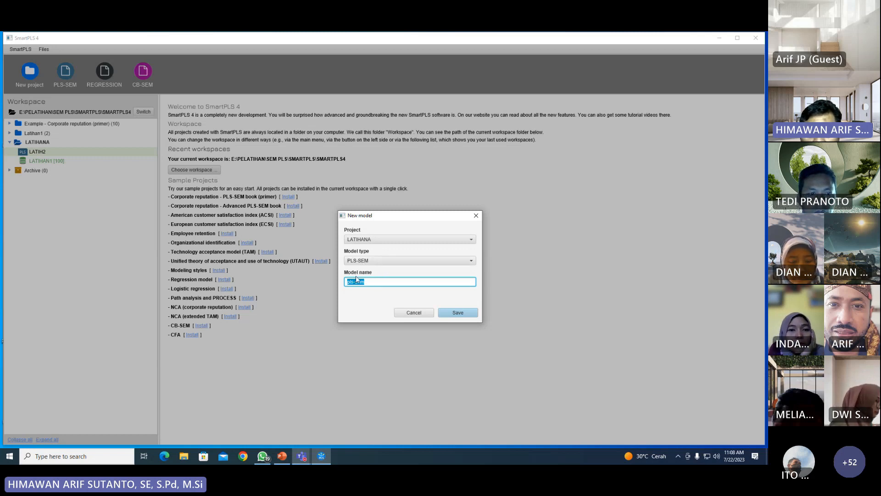
click(370, 284)
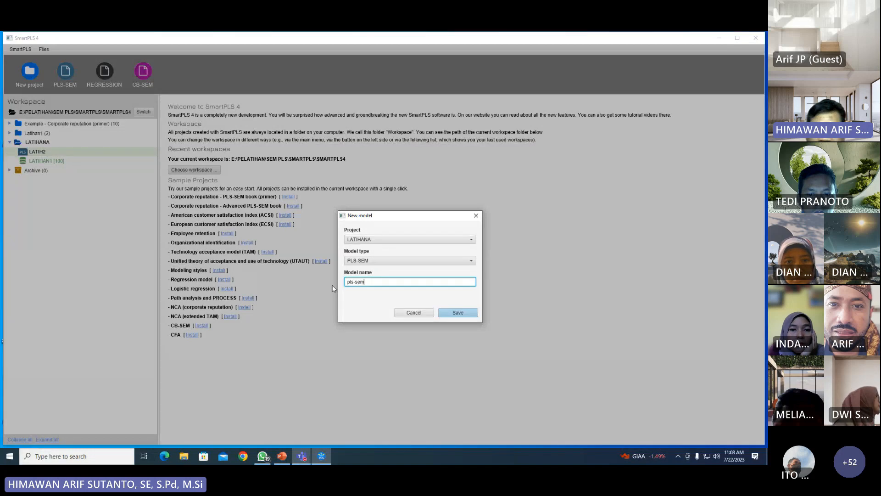
key(BackSpace)
key(BackSpace)
key(BackSpace)
key(BackSpace)
key(BackSpace)
key(BackSpace)
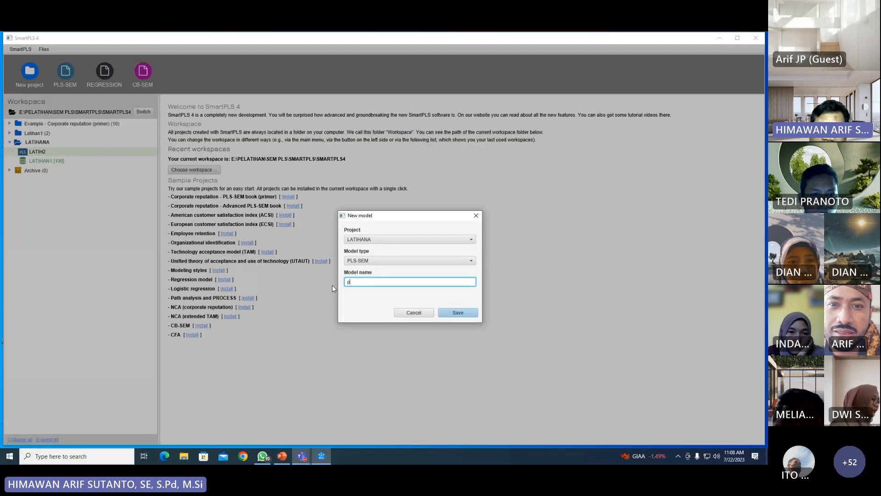
key(BackSpace)
text(LA)
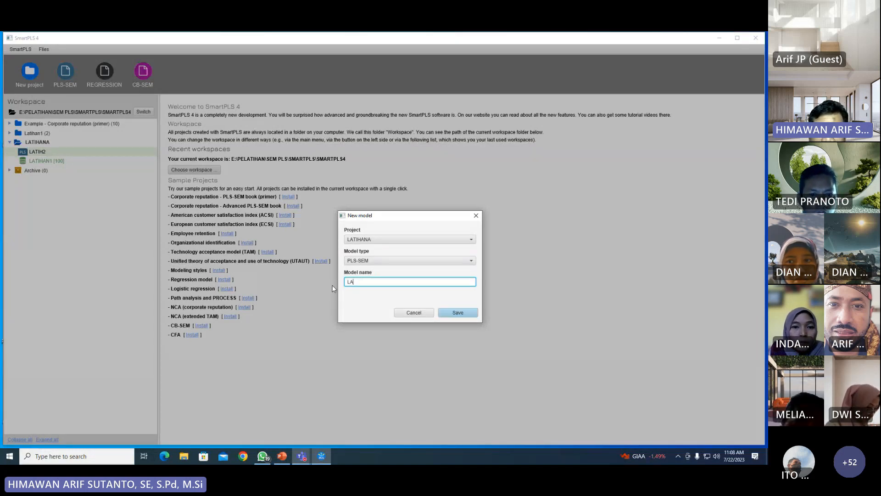
text(TIH)
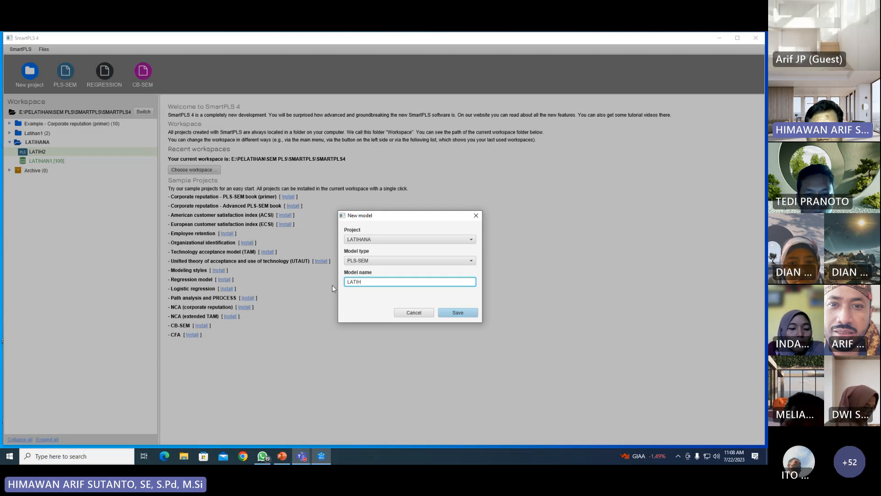
text(2)
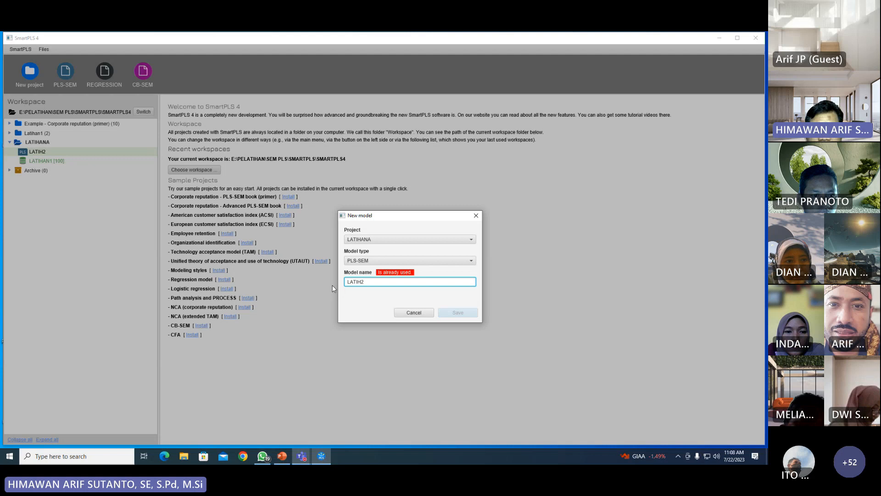
key(BackSpace)
text(3)
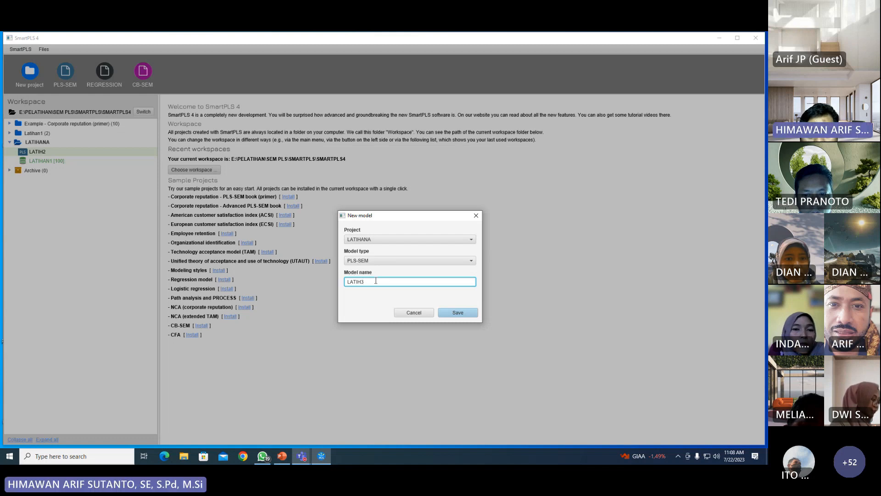
click(465, 315)
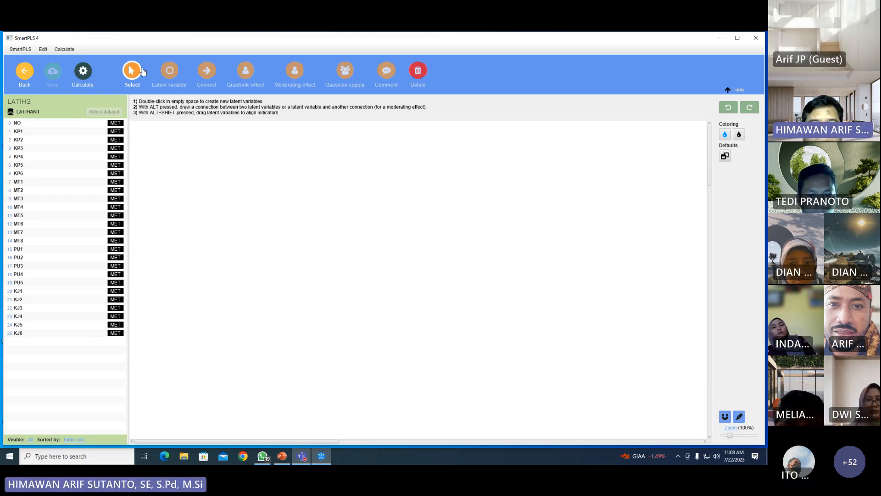
Add a latent variable named Kepemimpinan in the upper left of the empty model canvas.
click(170, 72)
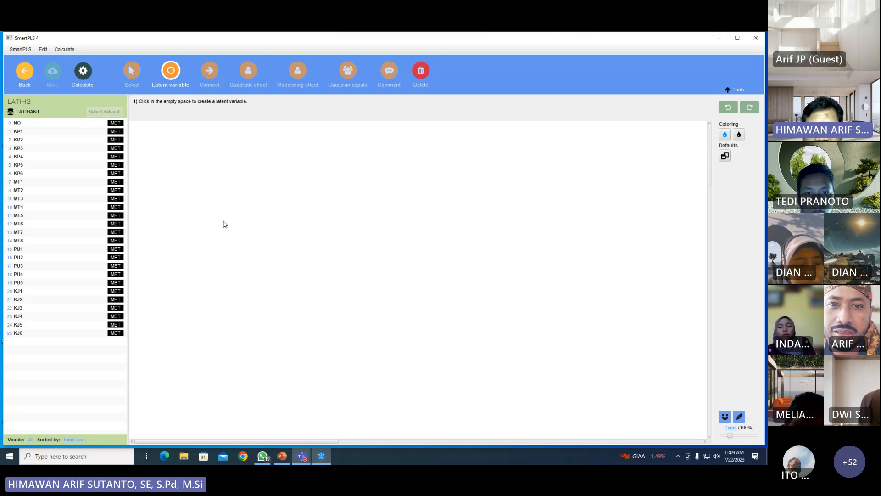
click(193, 162)
text(Alpha)
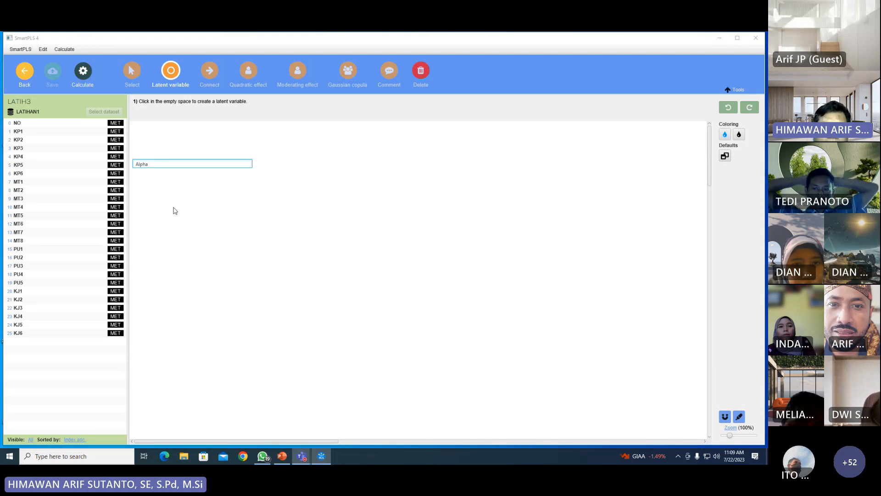
key(BackSpace)
key(BackSpace)
key(BackSpace)
key(BackSpace)
key(BackSpace)
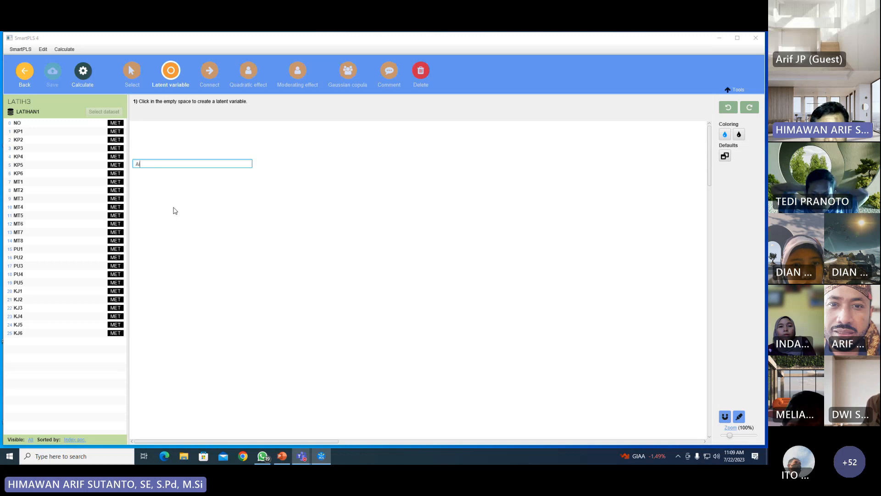
text(k)
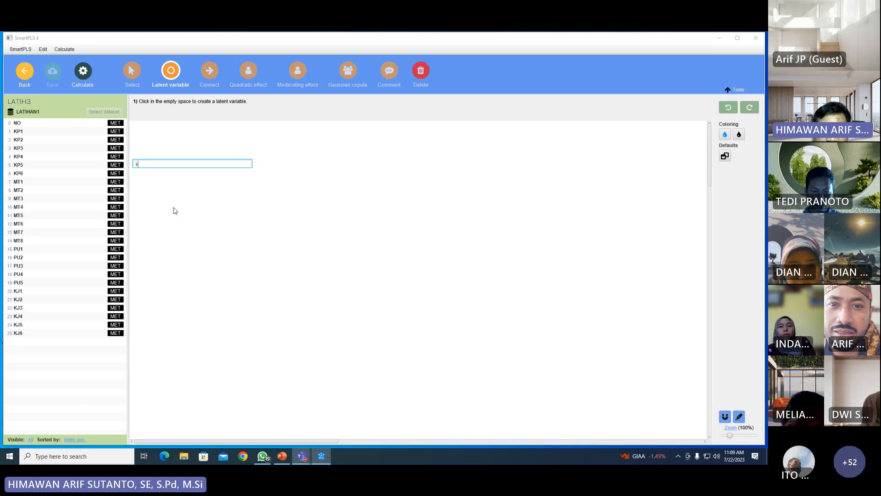
text(epemimpinan)
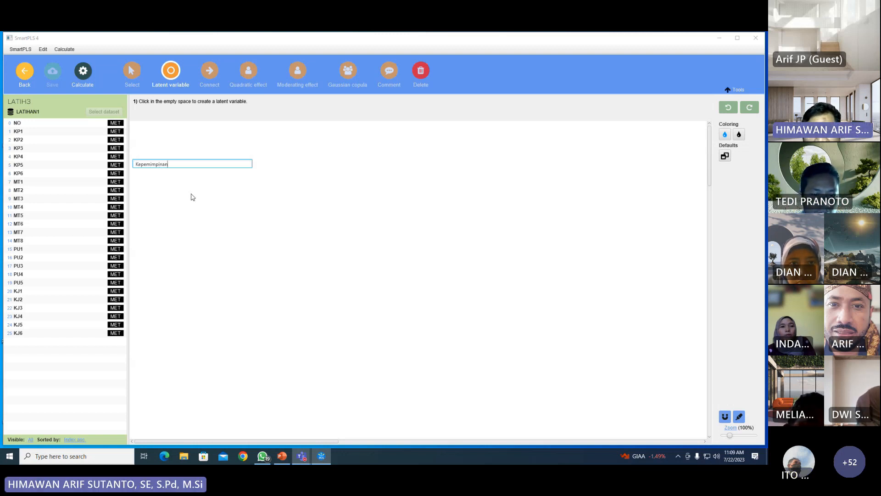
key(Return)
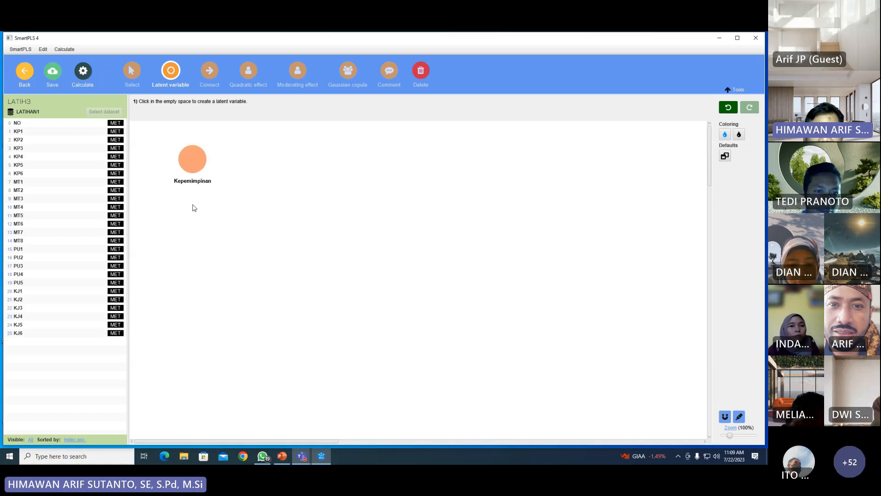
Add a latent variable named Motivasi Kerja directly below Kepemimpinan.
click(195, 235)
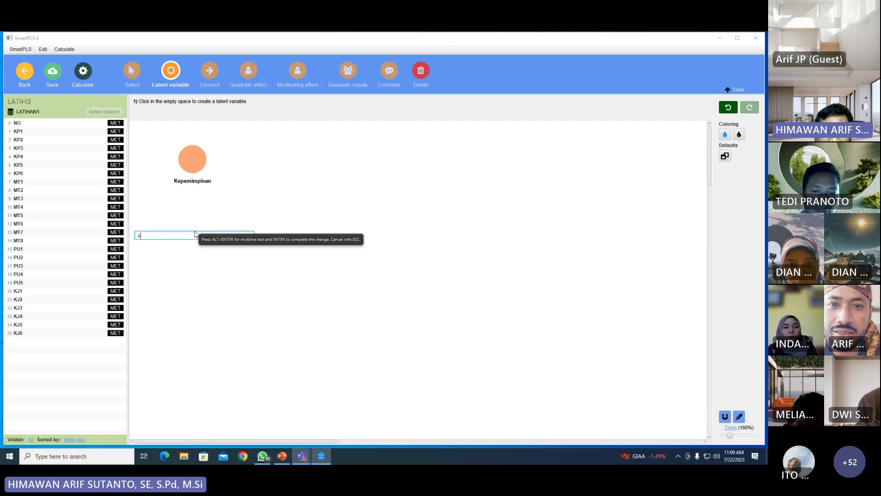
text(Motivasi)
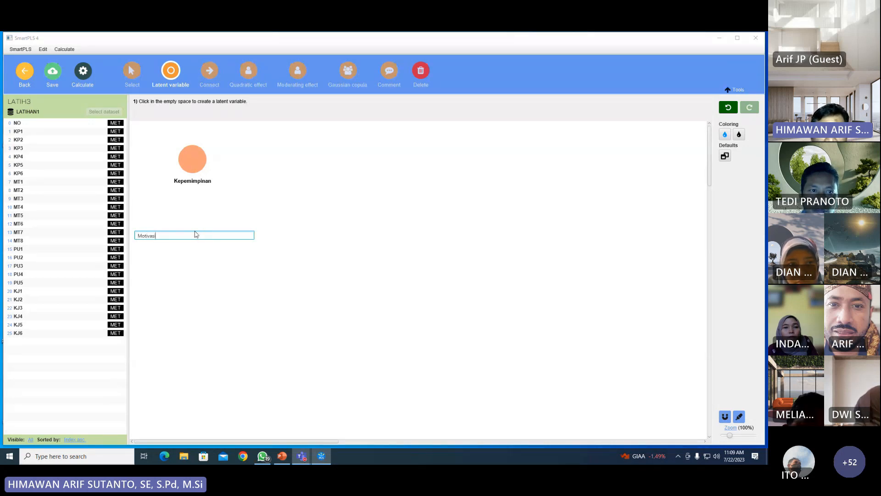
text( Kerja)
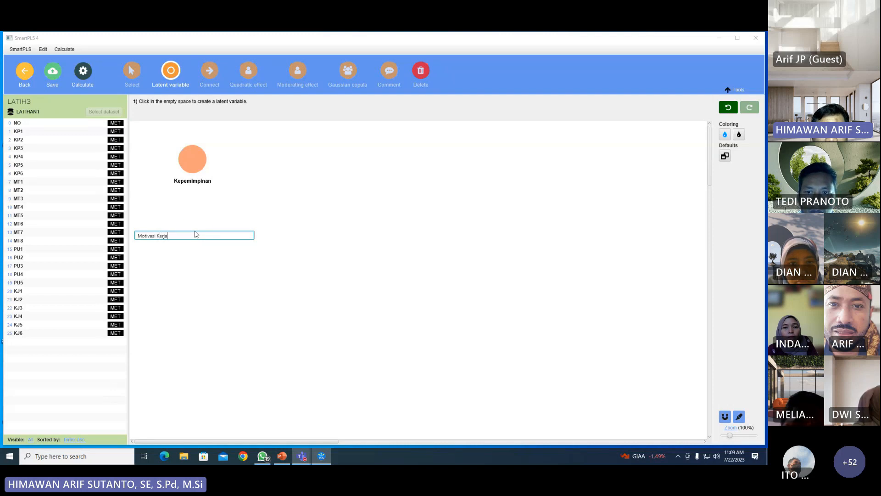
key(Return)
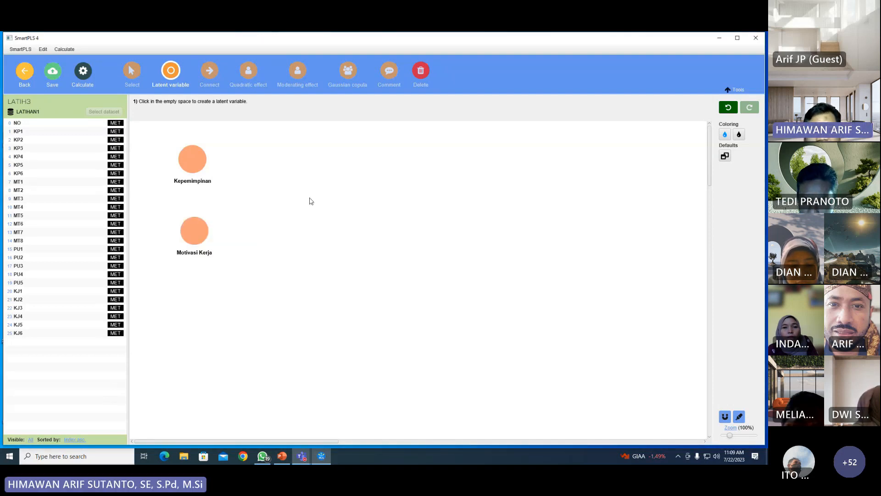
Add a latent variable named Kepuasan Kerja to the right of Kepemimpinan and Motivasi Kerja, at a height between them.
click(339, 193)
text(Alpha)
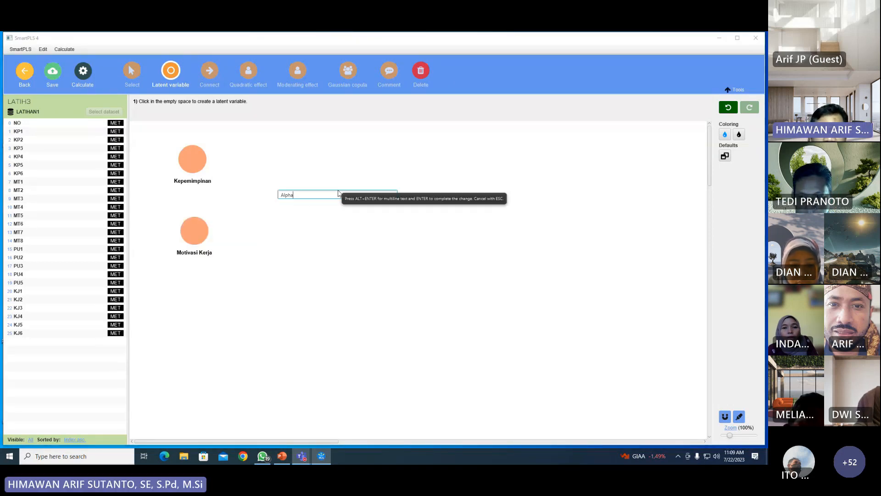
key(BackSpace)
key(BackSpace)
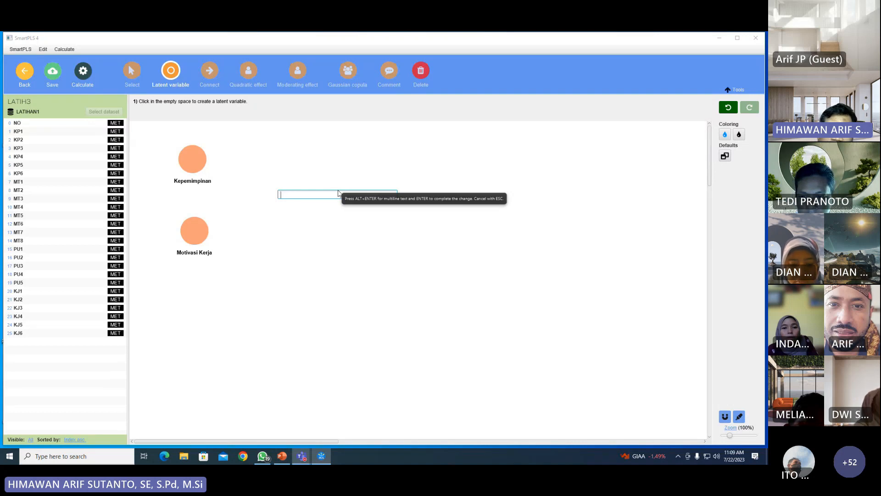
text(Kepuasan Kerja)
key(Return)
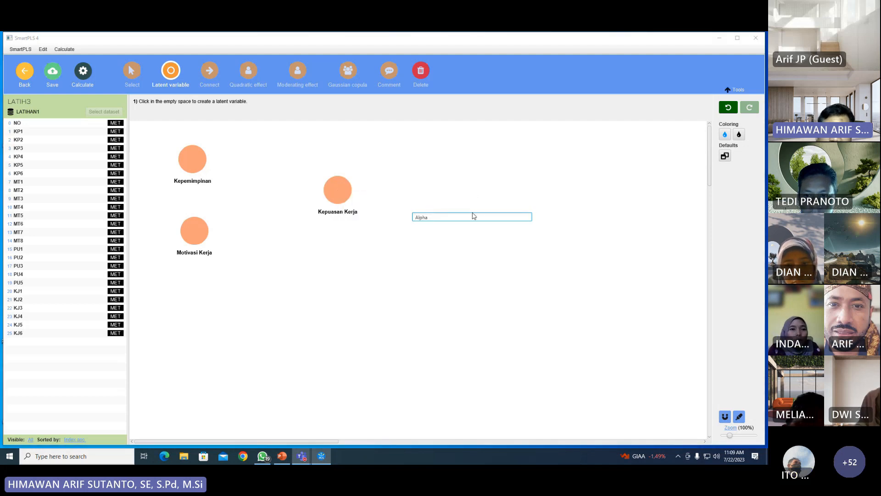
Add a latent variable named Kinerja Pegawai to the right of Kepuasan Kerja and slightly lower.
key(BackSpace)
key(BackSpace)
key(BackSpace)
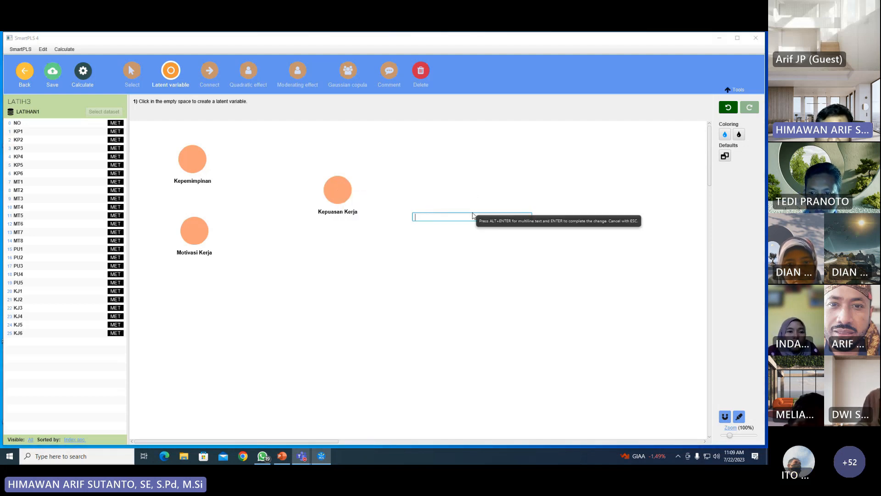
text(Kinerja Pe)
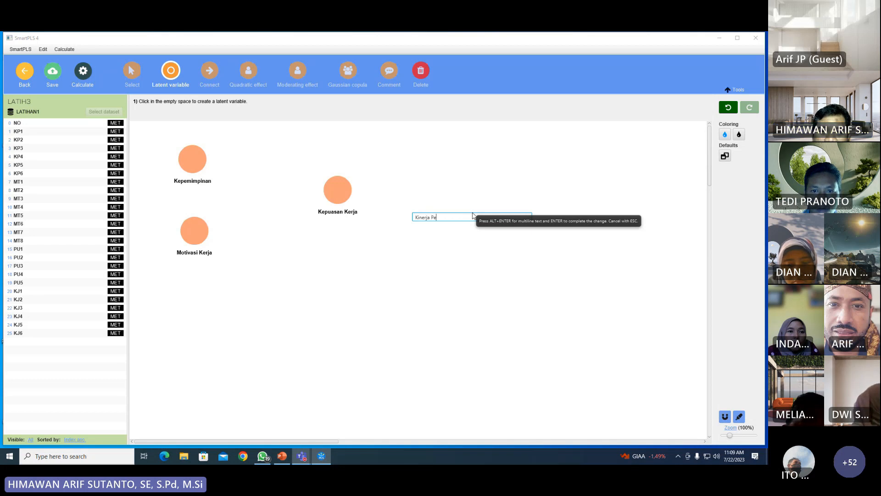
text(gawai)
key(Return)
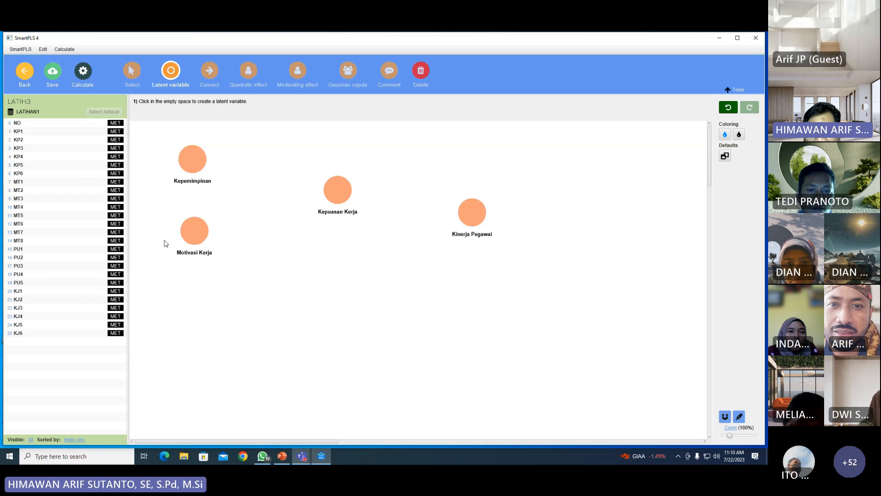
Draw paths from Kepemimpinan and Motivasi Kerja to both Kepuasan Kerja and Kinerja Pegawai, and from Kepuasan Kerja to Kinerja Pegawai.
click(209, 72)
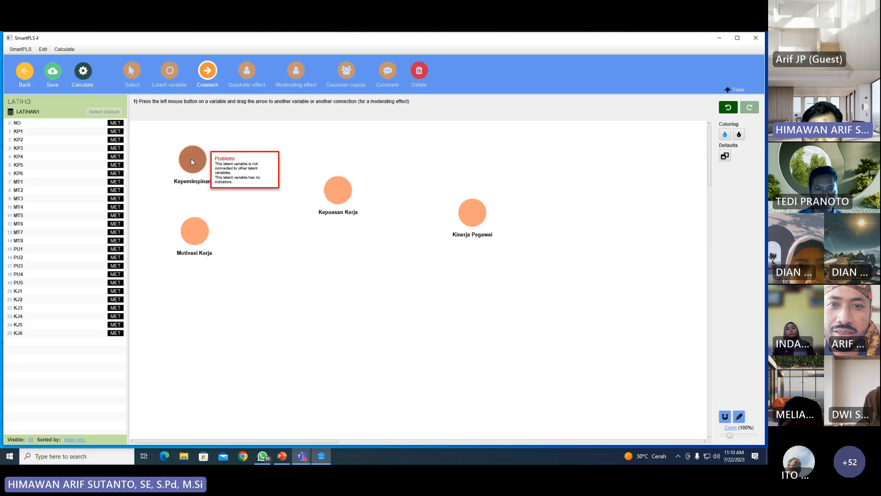
drag(191, 158, 329, 188)
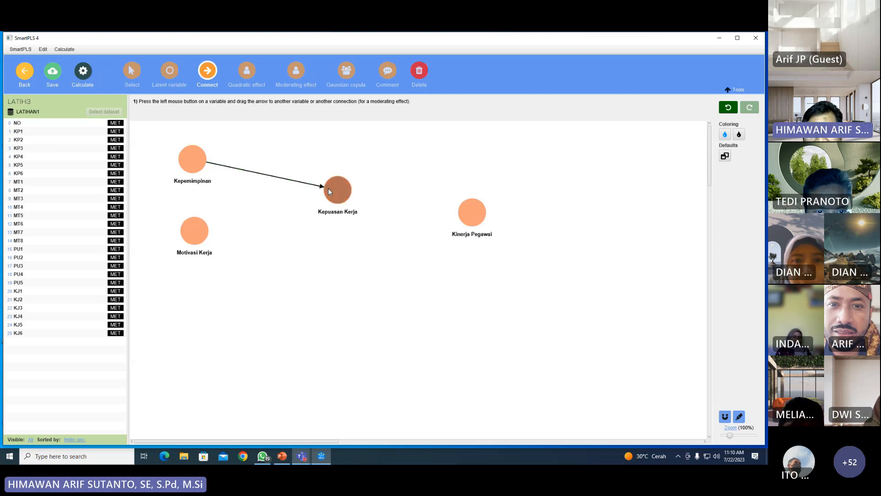
drag(190, 230, 473, 216)
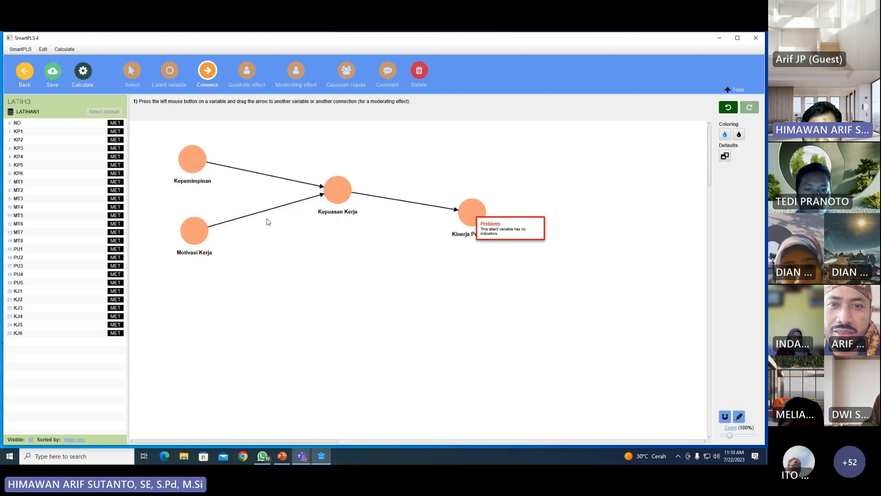
drag(198, 233, 470, 214)
drag(195, 158, 470, 205)
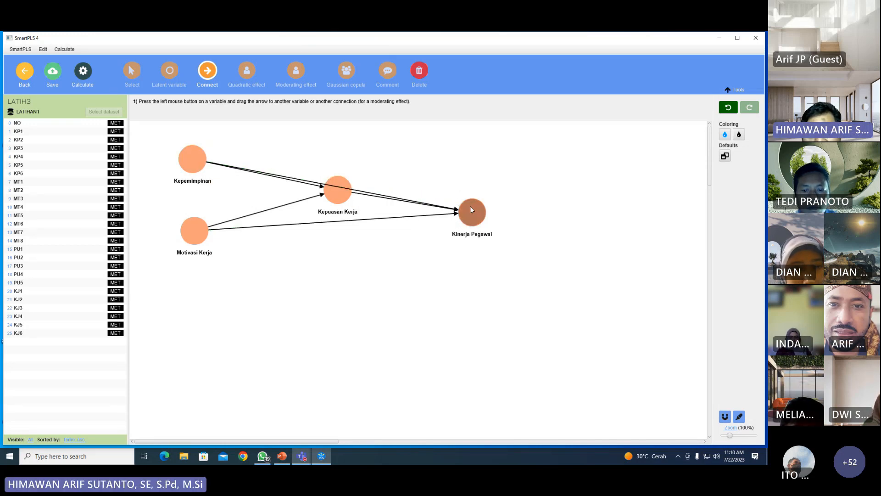
Rearrange the latent variables with Motivasi Kerja well below Kepemimpinan, Kepuasan Kerja midway between them, and Kinerja Pegawai level with Kepuasan Kerja.
click(132, 73)
drag(194, 230, 205, 327)
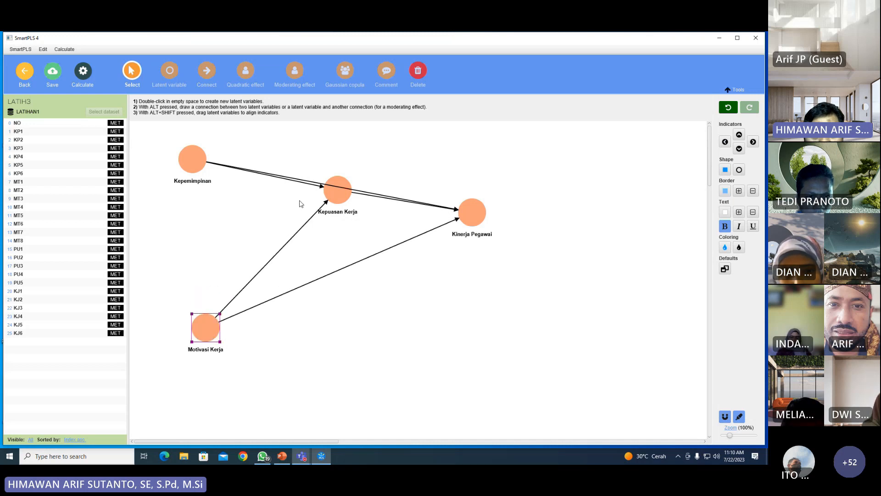
drag(338, 190, 298, 228)
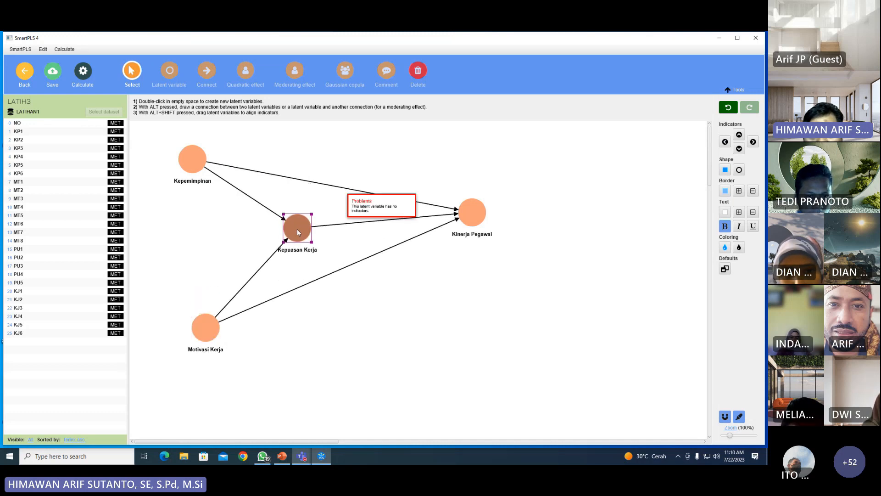
drag(474, 214, 475, 227)
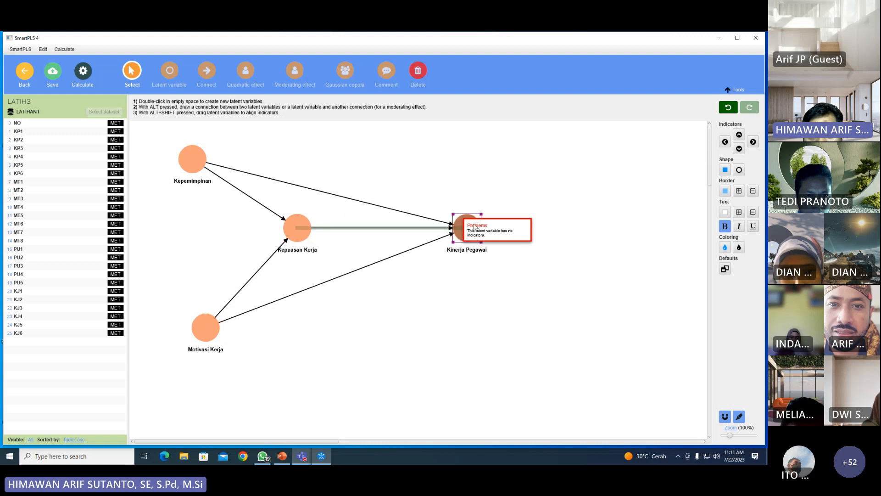
drag(217, 316, 204, 340)
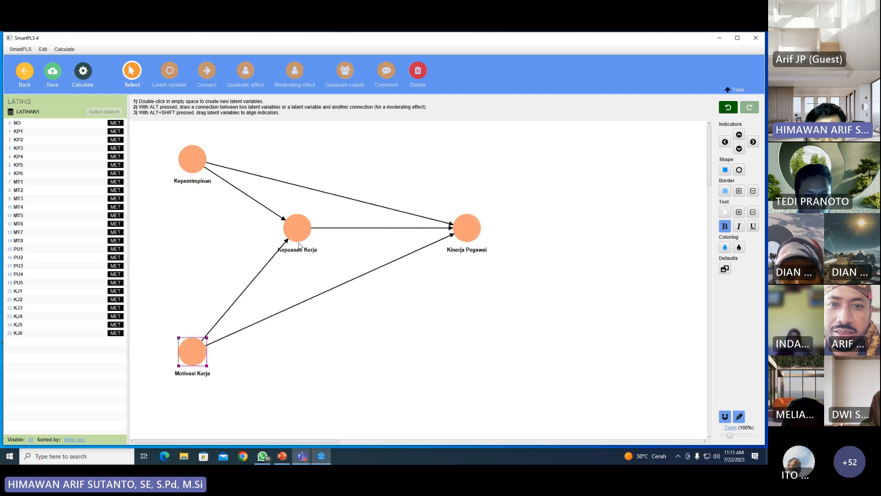
drag(294, 229, 263, 245)
drag(470, 233, 463, 249)
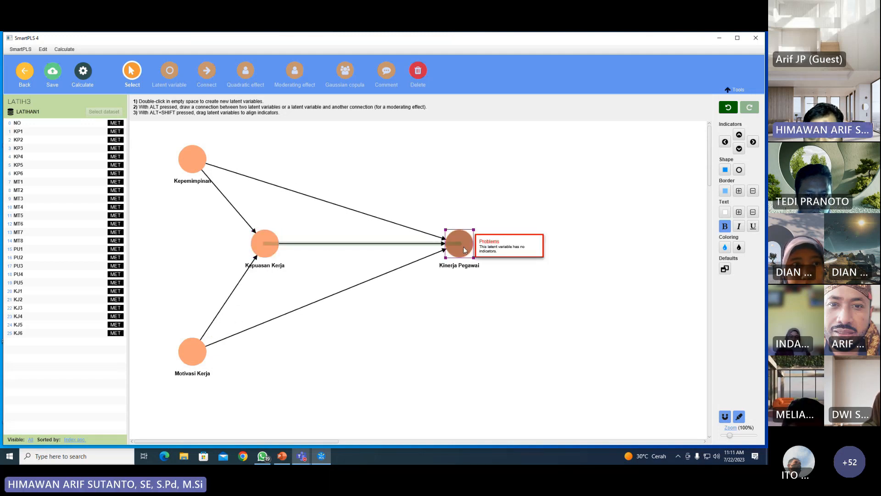
click(477, 171)
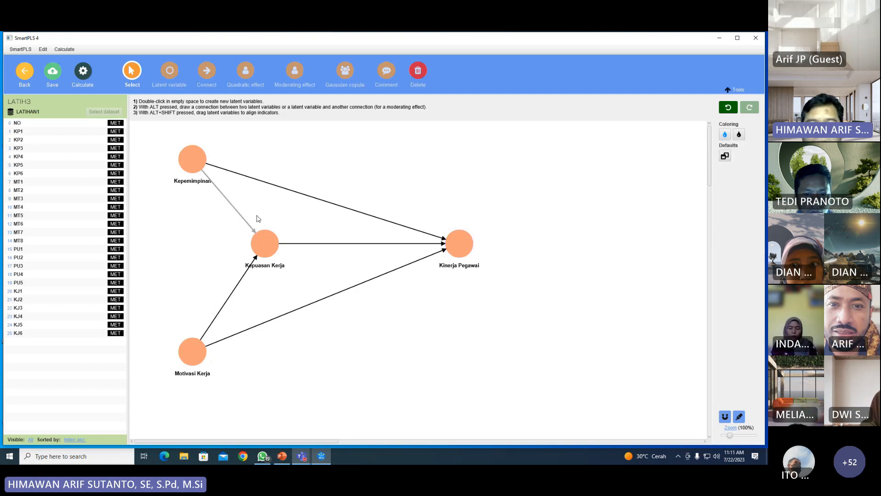
Assign indicators KP1 through KP6 to the latent variable Kepemimpinan.
mouse_move(274, 240)
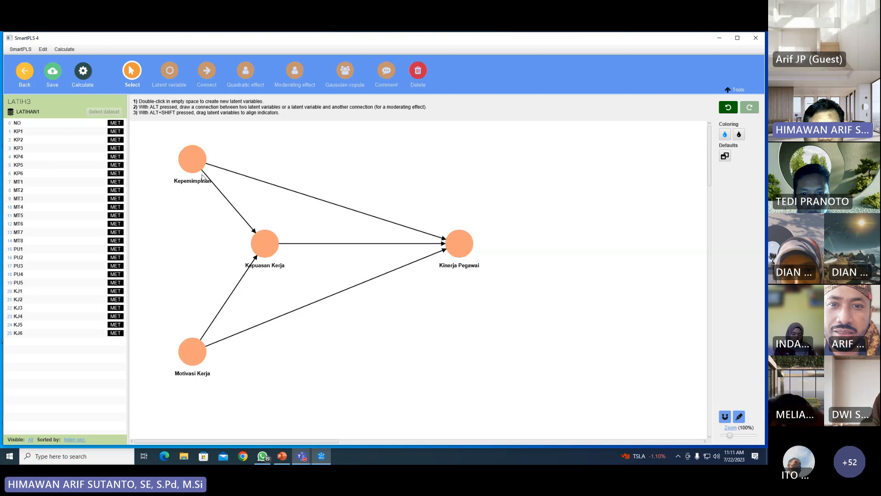
click(30, 131)
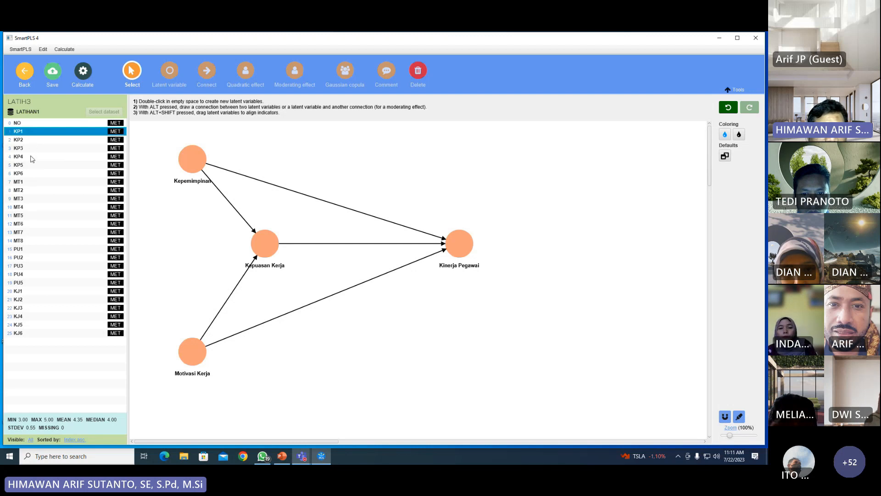
shift+click(28, 174)
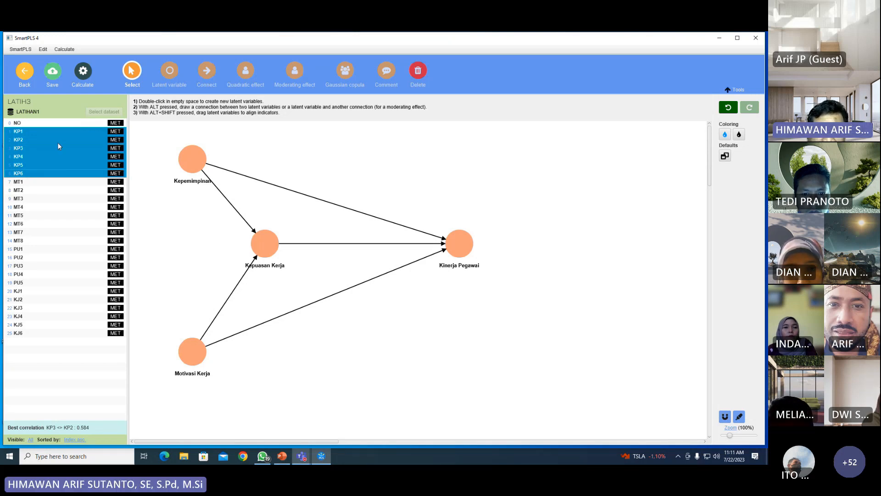
drag(58, 146, 191, 164)
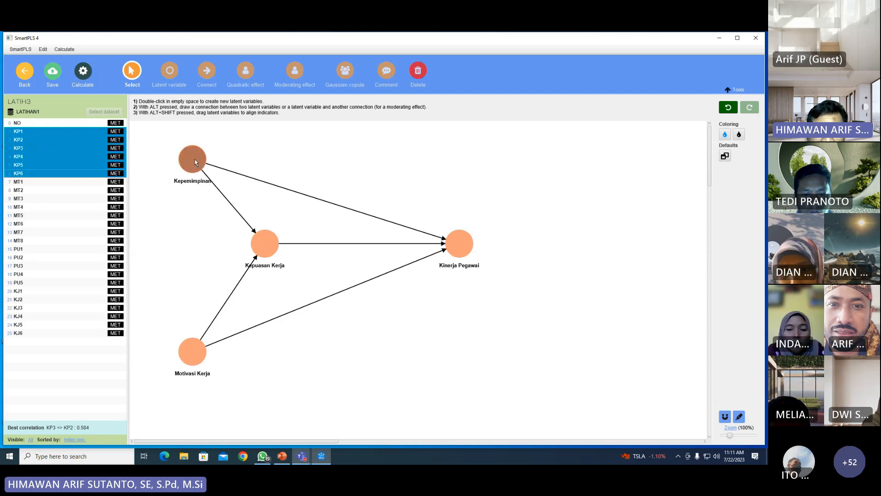
drag(195, 161, 195, 161)
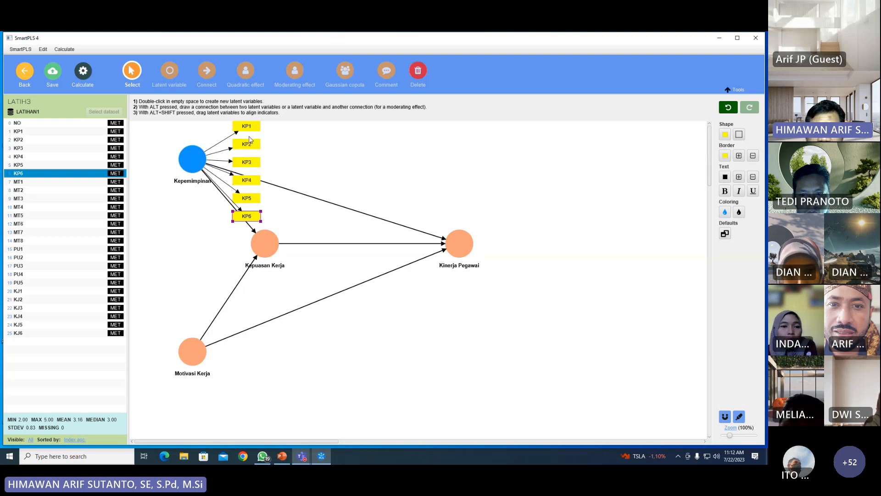
Set the indicator alignment of Kepemimpinan to the left and apply it.
double_click(191, 163)
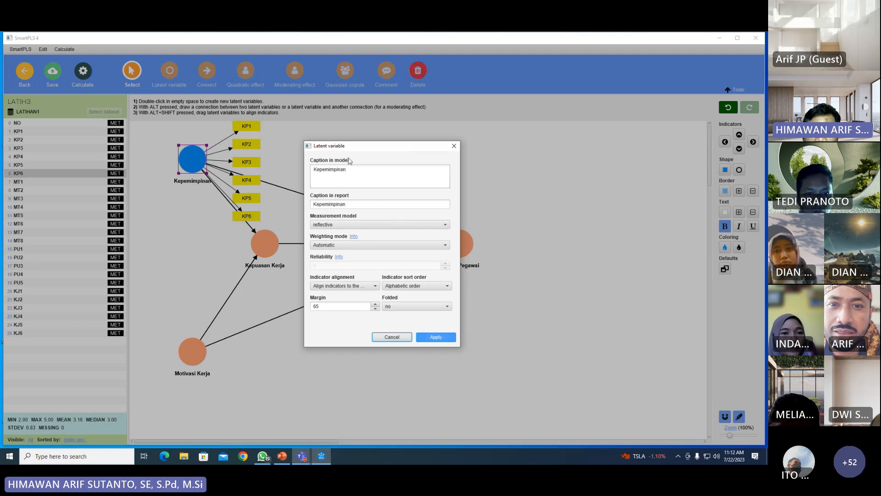
click(375, 286)
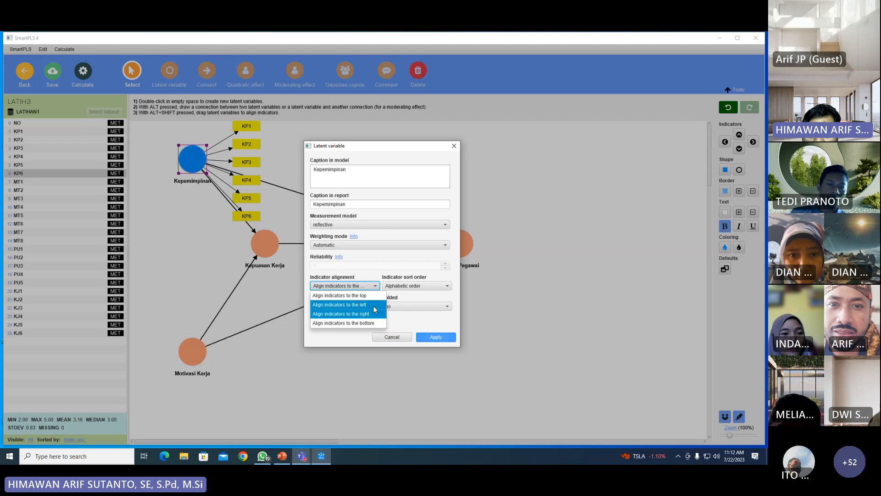
click(374, 305)
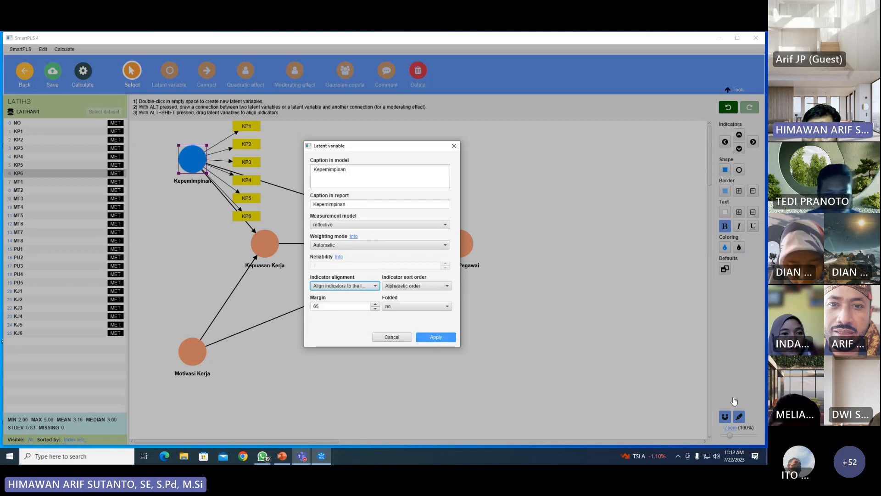
click(731, 404)
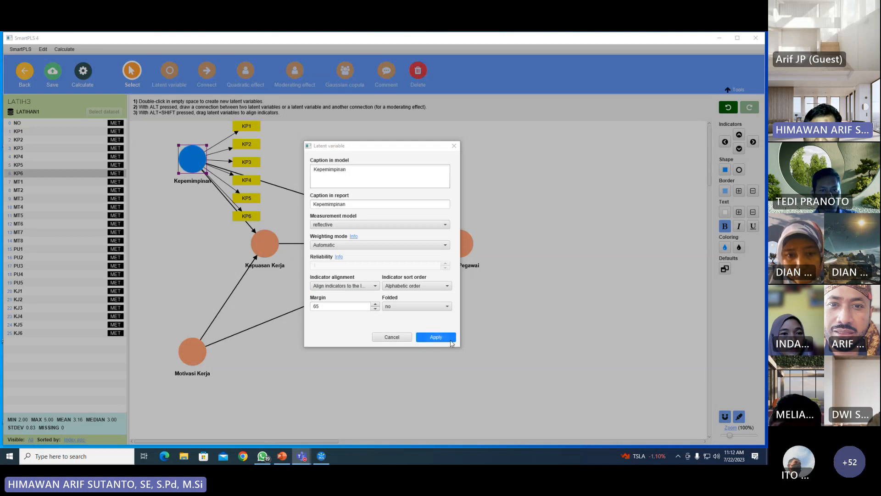
click(436, 337)
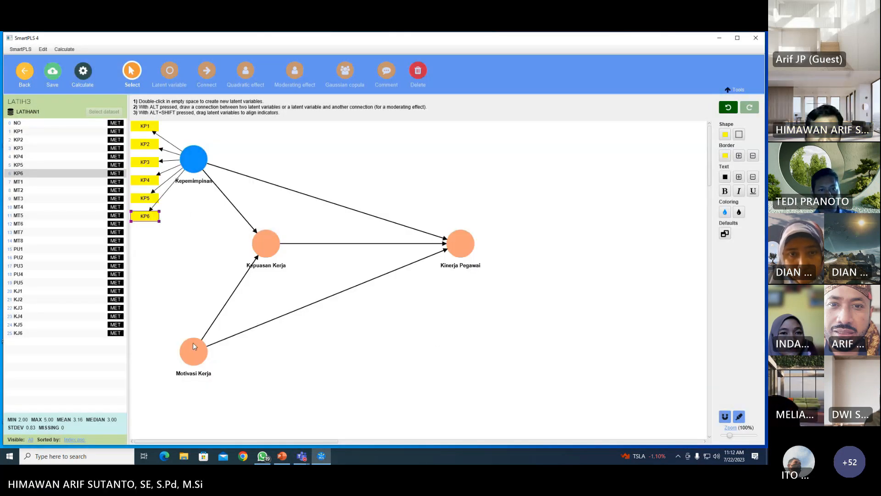
click(266, 248)
double_click(266, 247)
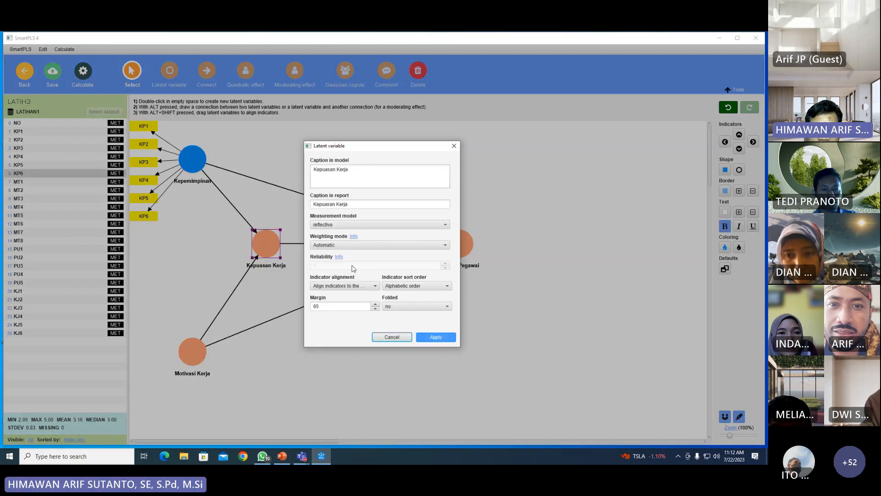
click(391, 336)
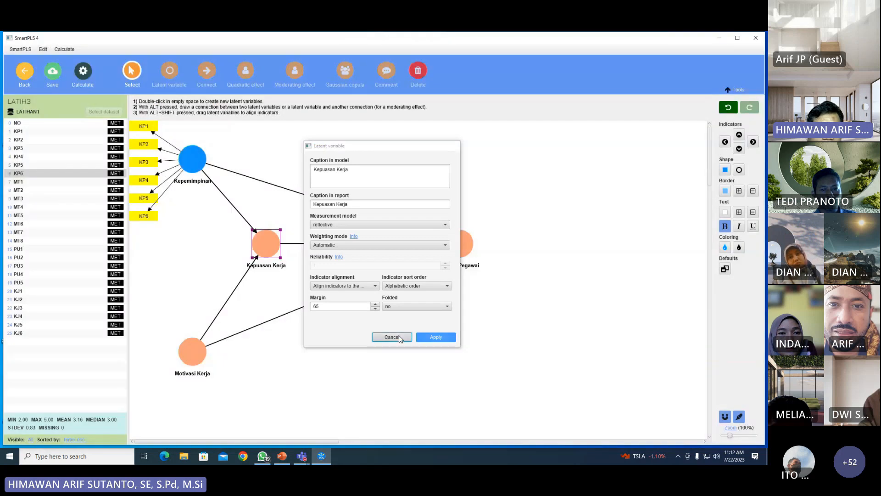
Assign indicators PU1 through PU5 to the latent variable Kepuasan Kerja.
click(17, 182)
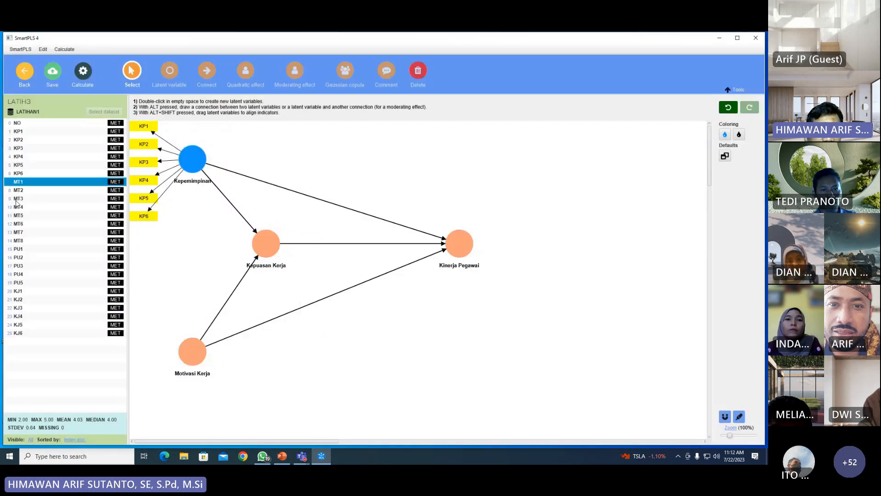
click(17, 250)
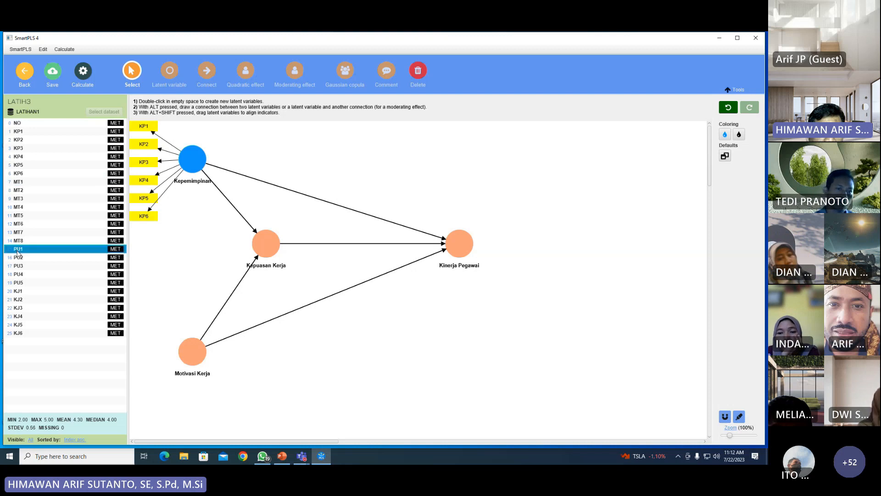
shift+click(23, 283)
drag(27, 265, 269, 241)
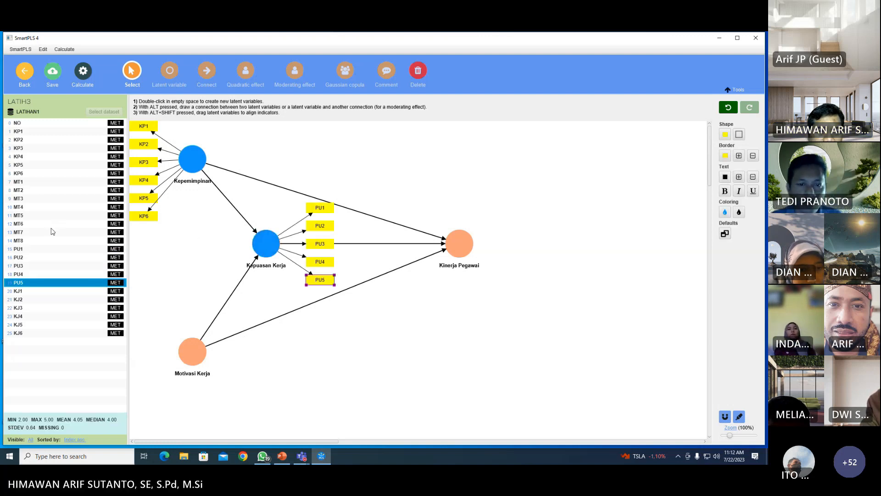
Assign indicators MT1 through MT8 to the latent variable Motivasi Kerja.
click(21, 182)
shift+click(28, 240)
drag(112, 303, 200, 361)
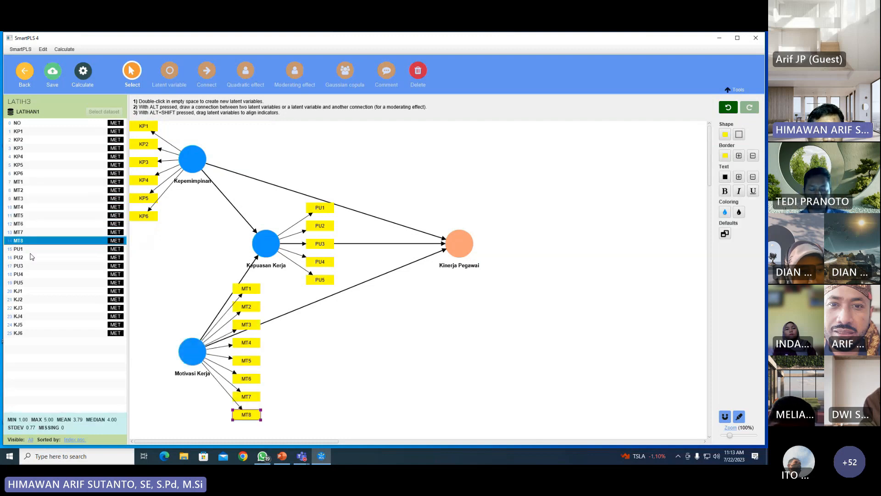
Assign indicators KJ1 through KJ6 to the latent variable Kinerja Pegawai.
click(32, 291)
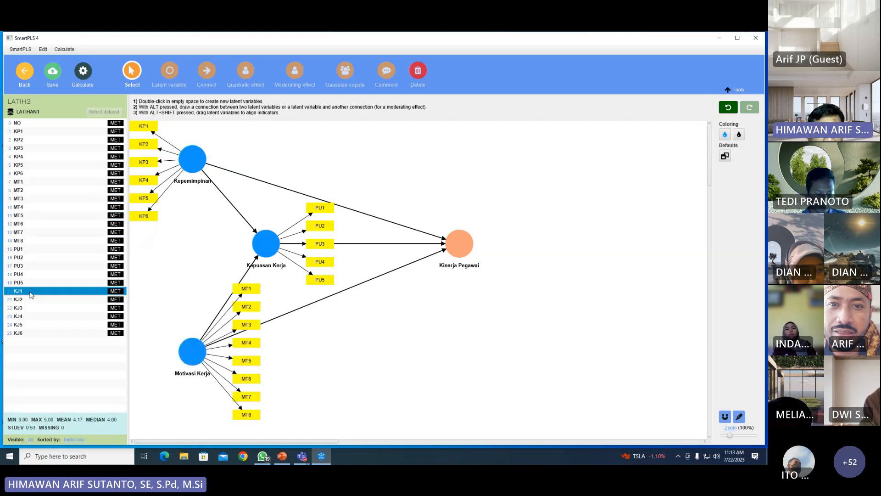
shift+click(28, 334)
drag(354, 307, 455, 247)
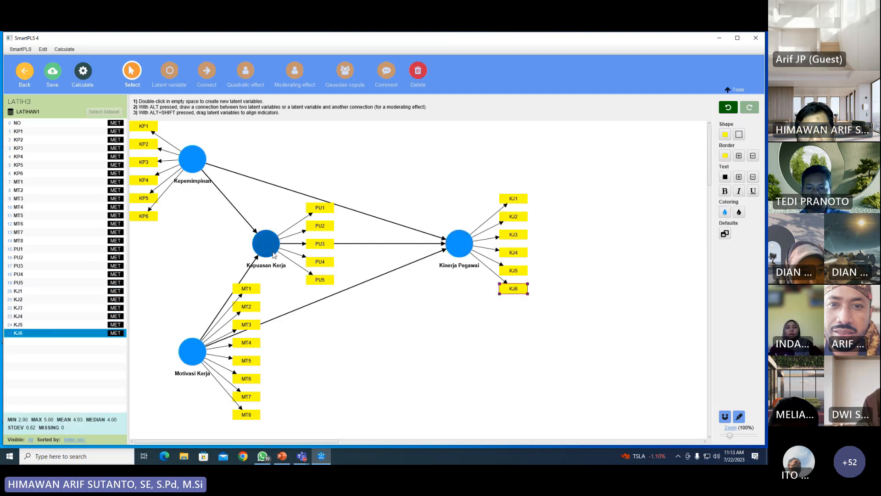
Move Kepemimpinan with its indicators slightly right and down, and shift Kepuasan Kerja slightly left and down.
click(139, 69)
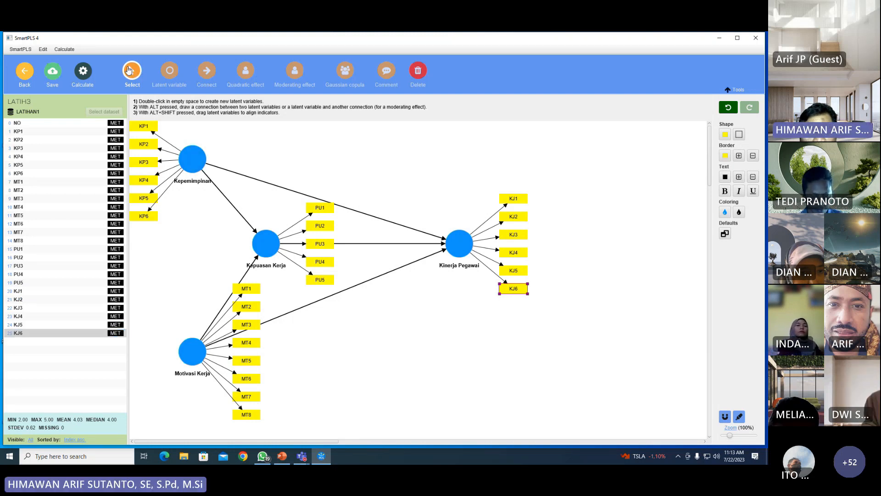
drag(192, 162, 216, 178)
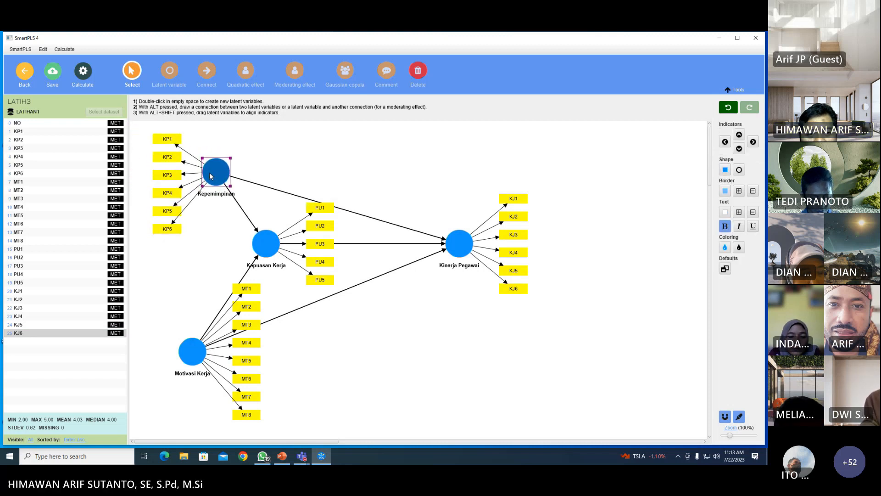
drag(266, 242, 258, 249)
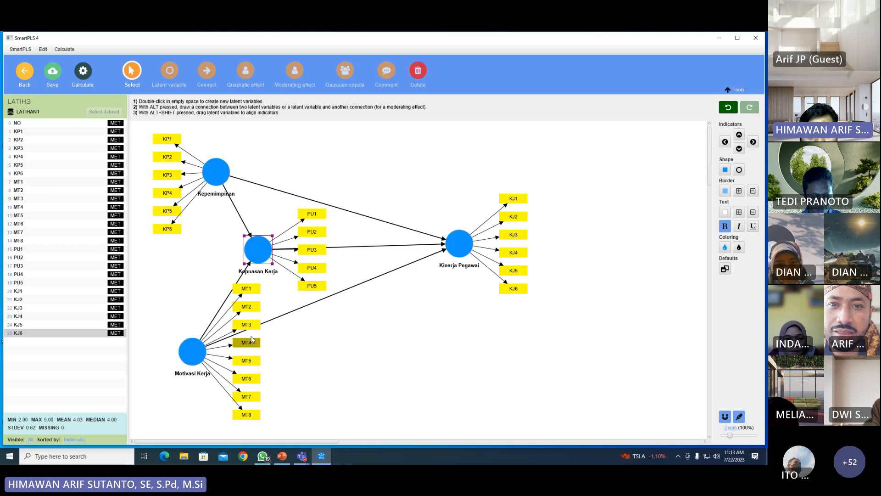
Set the indicator alignment of Motivasi Kerja to the left and apply it.
click(194, 354)
double_click(194, 354)
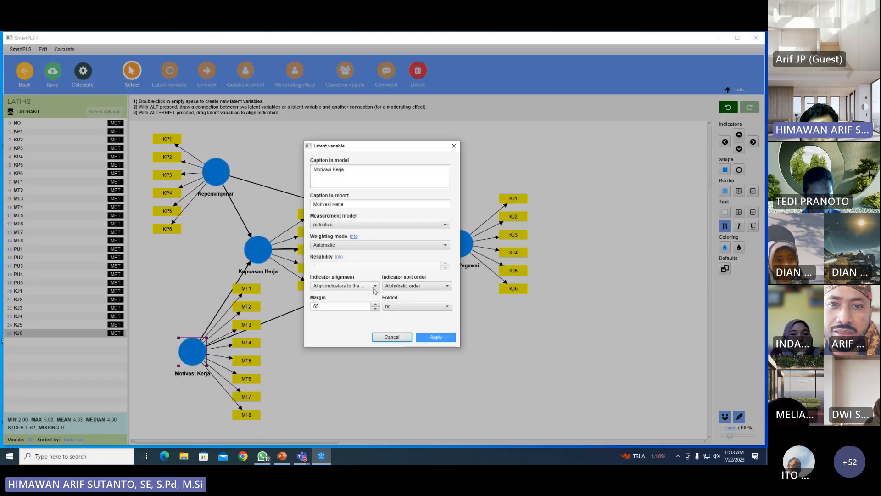
click(371, 286)
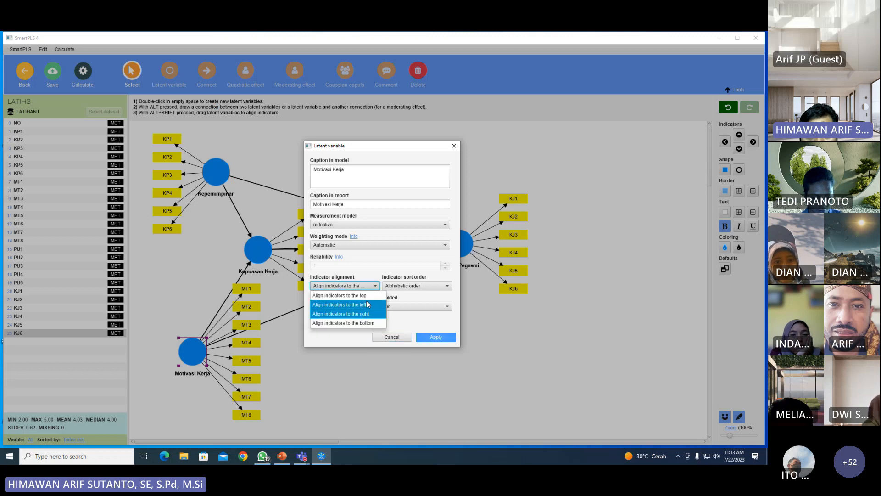
click(367, 305)
click(436, 336)
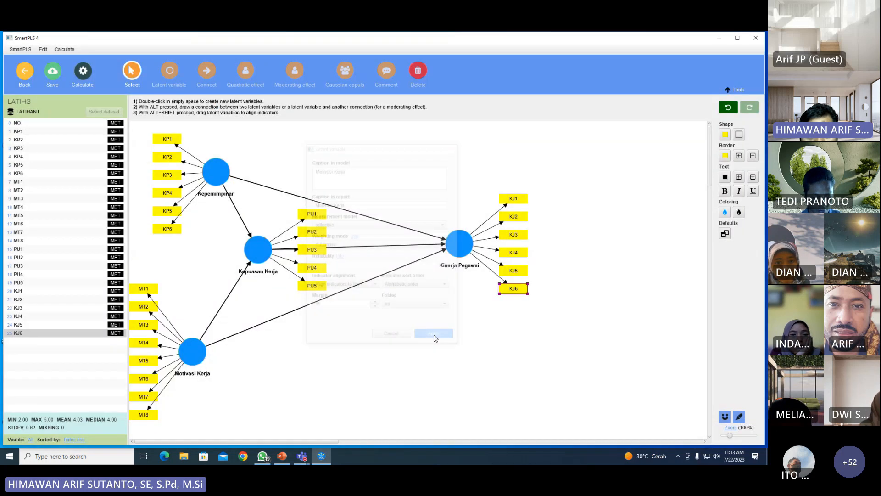
Set the indicator alignment of Kepuasan Kerja to the left and apply it.
click(264, 251)
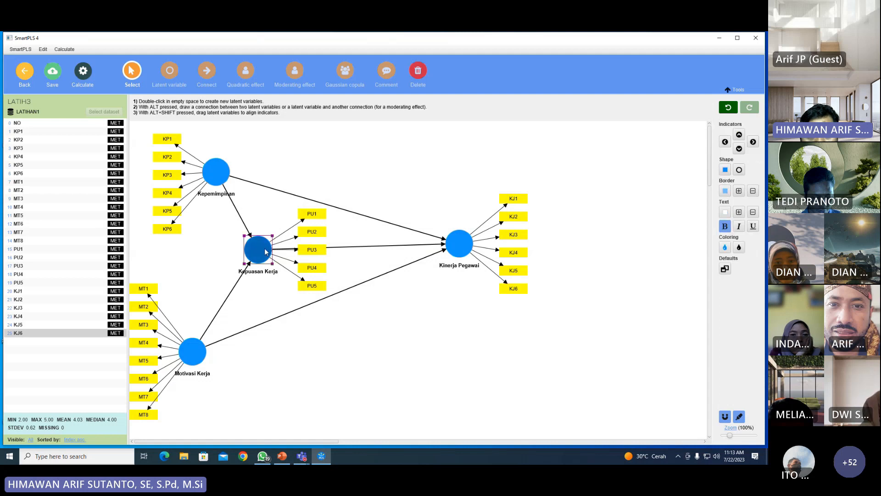
double_click(265, 249)
click(362, 285)
click(363, 304)
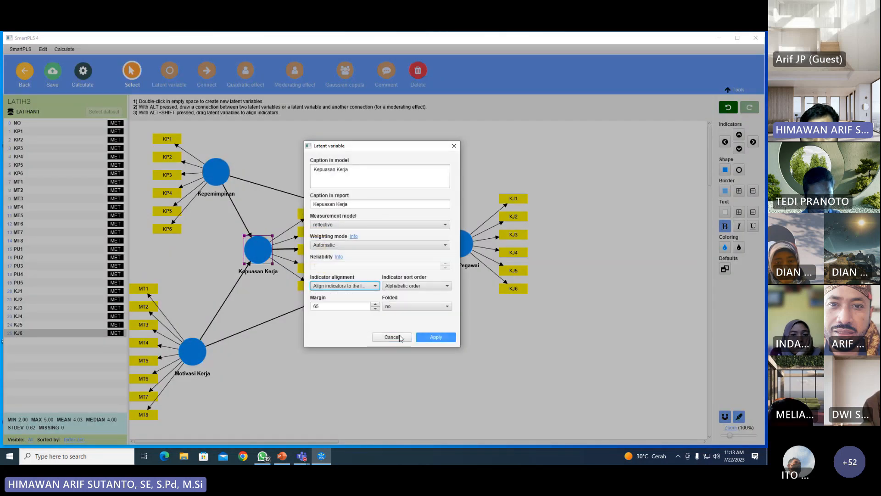
click(435, 338)
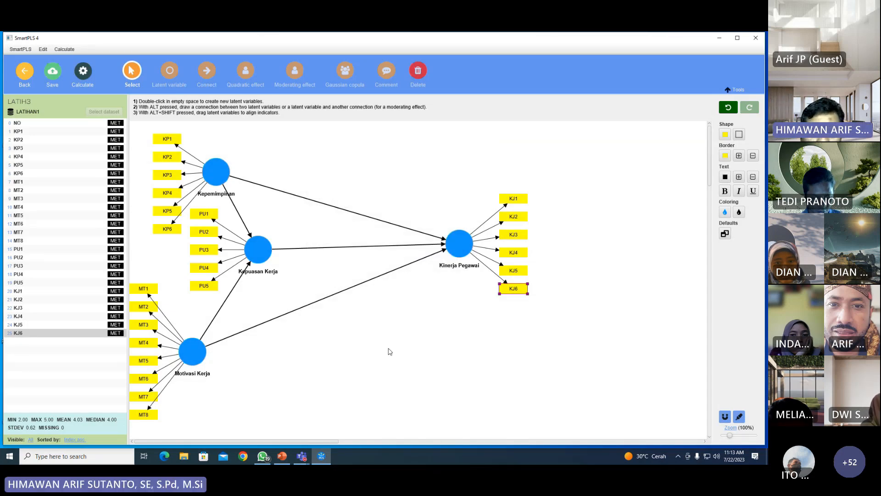
Move Motivasi Kerja right and down below Kepemimpinan, and lower Kepuasan Kerja so its indicators clear those of Kepemimpinan.
click(322, 350)
drag(196, 358, 214, 369)
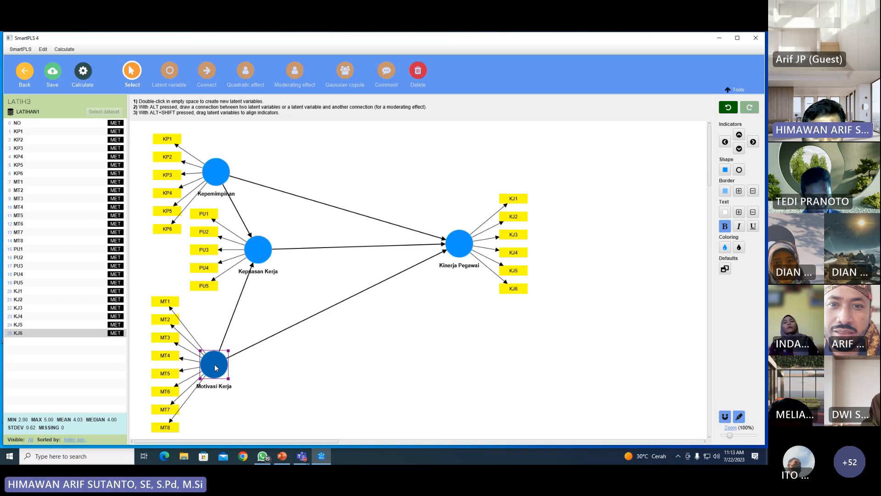
drag(260, 259, 266, 277)
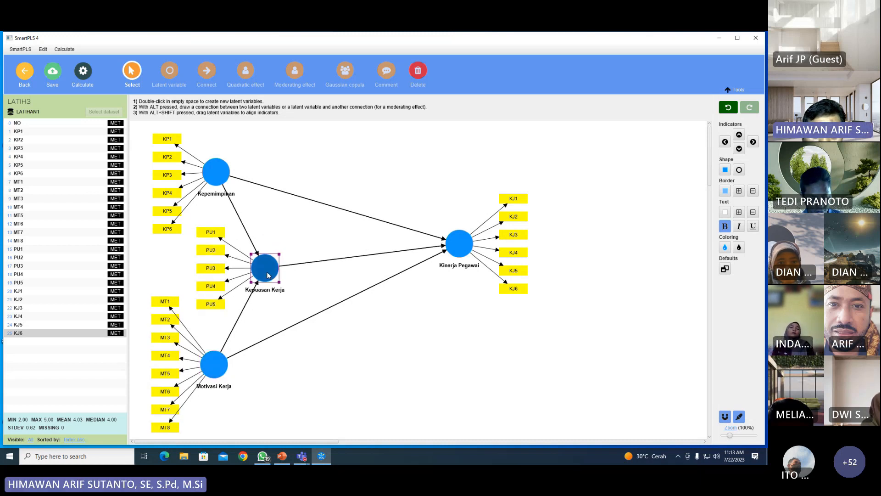
Move Kinerja Pegawai level with Kepuasan Kerja and run the PLS-SEM algorithm with the Path weighting scheme and standardized results.
drag(463, 248, 437, 272)
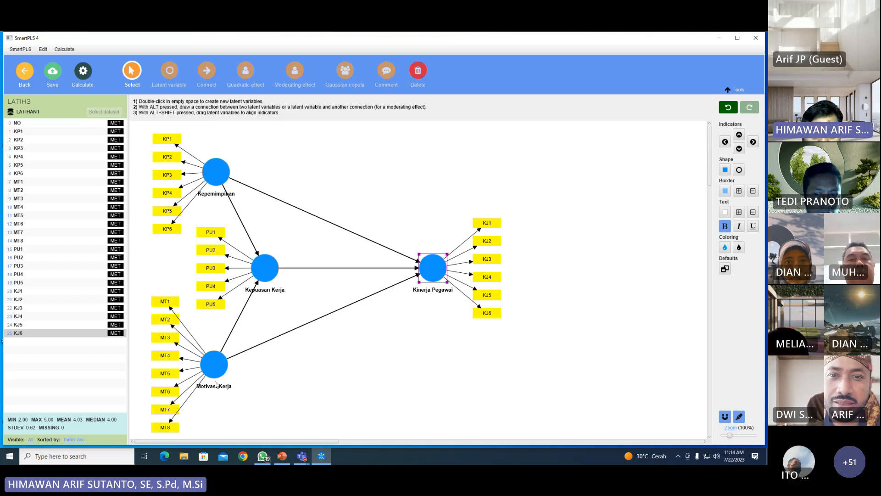
click(84, 75)
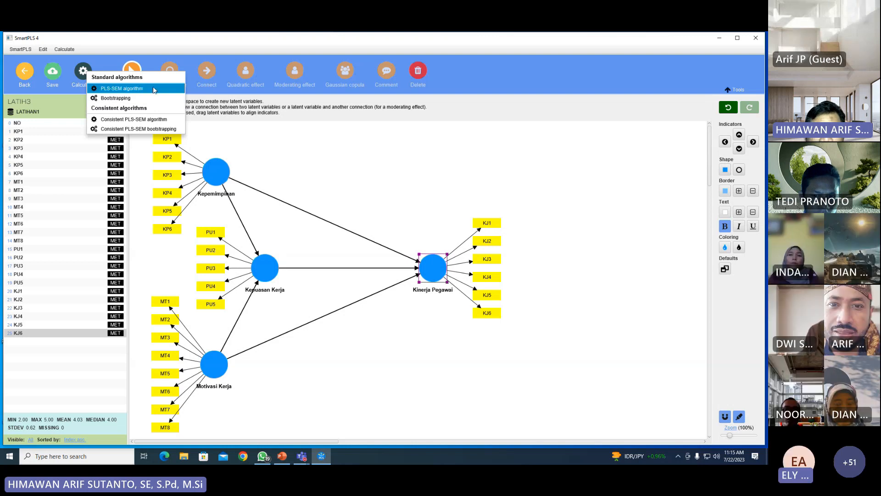
click(154, 89)
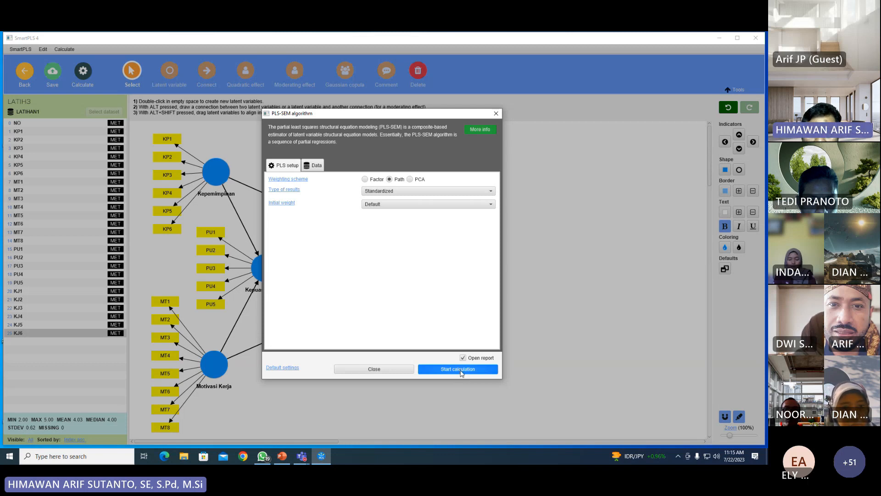
click(459, 369)
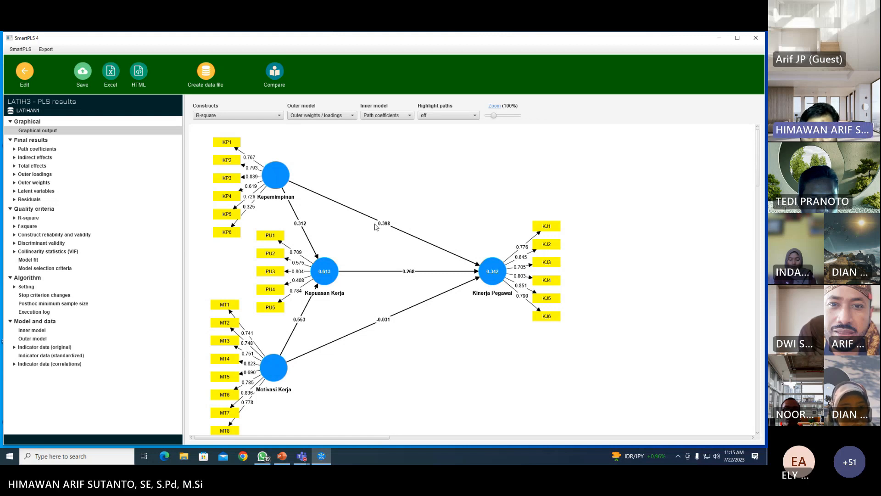
Examine the path coefficients and the R-square and reliability results of the constructs in the PLS graphical output.
click(386, 229)
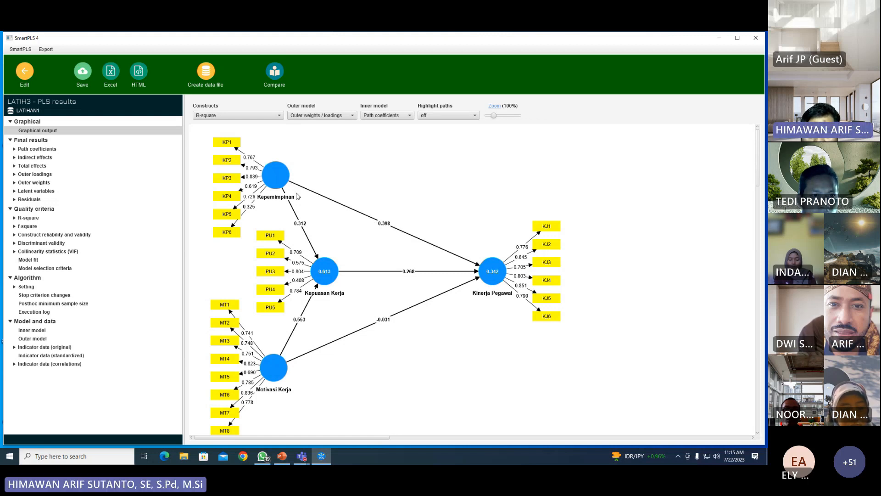
mouse_move(510, 295)
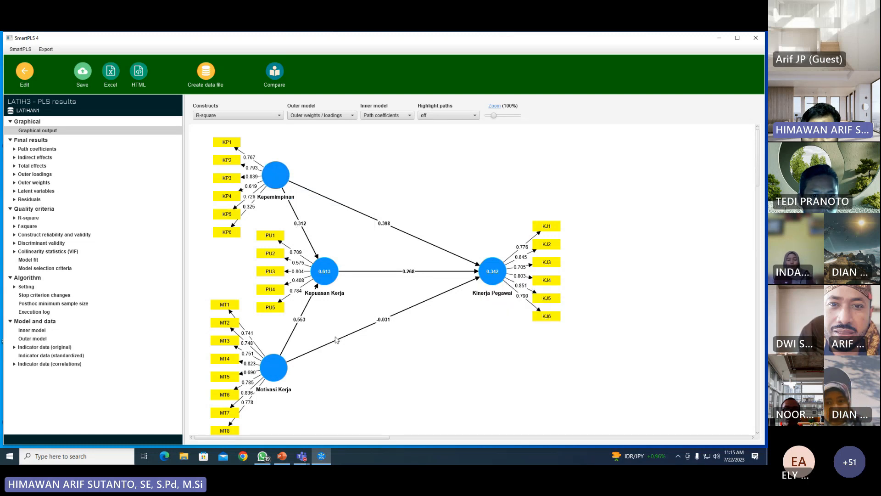
mouse_move(329, 283)
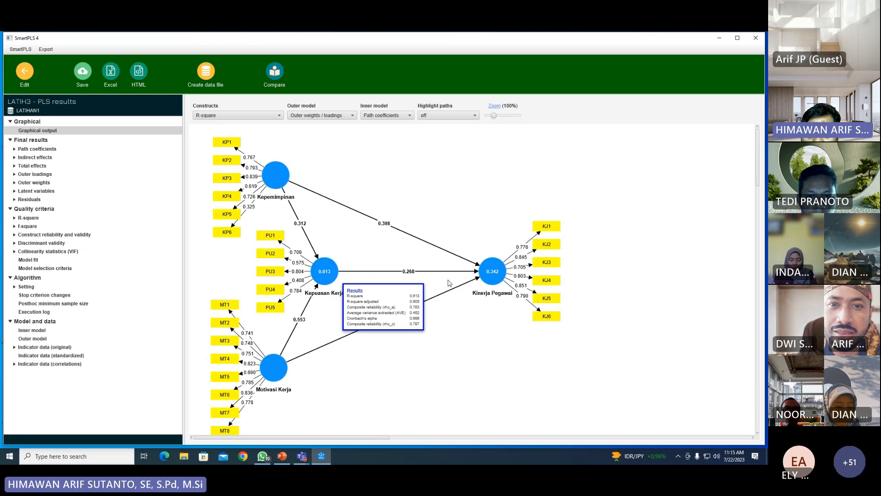
mouse_move(489, 272)
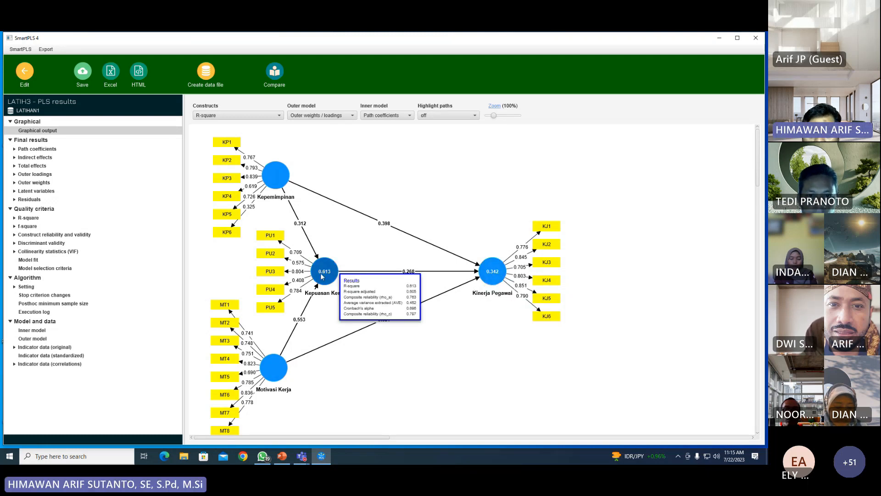
mouse_move(287, 185)
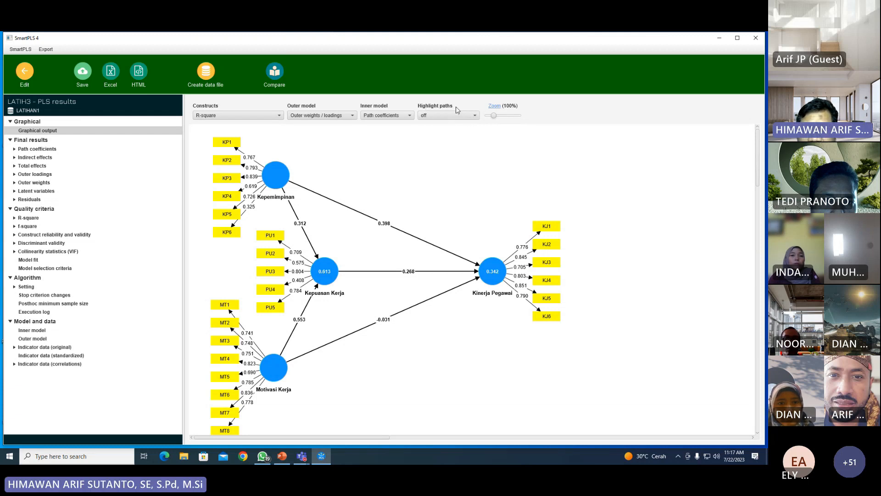
Highlight the paths using relative values to compare their strengths, and turn the highlighting off again.
click(474, 117)
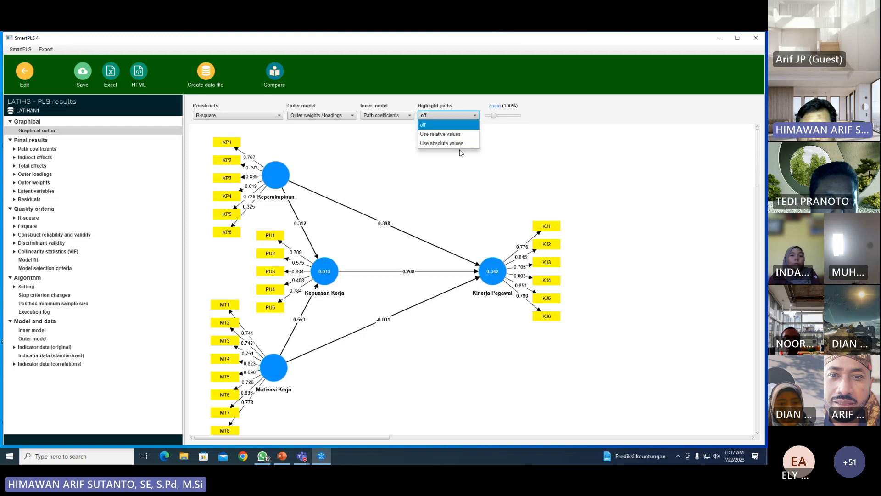
click(465, 135)
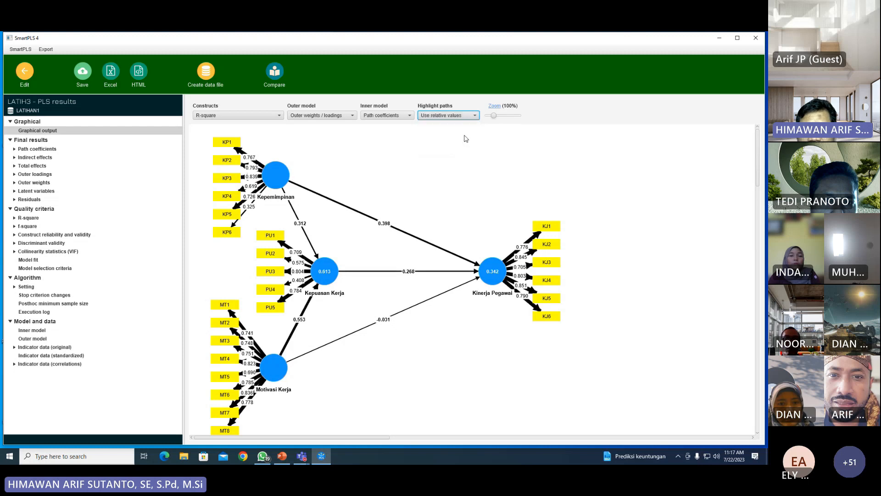
mouse_move(501, 272)
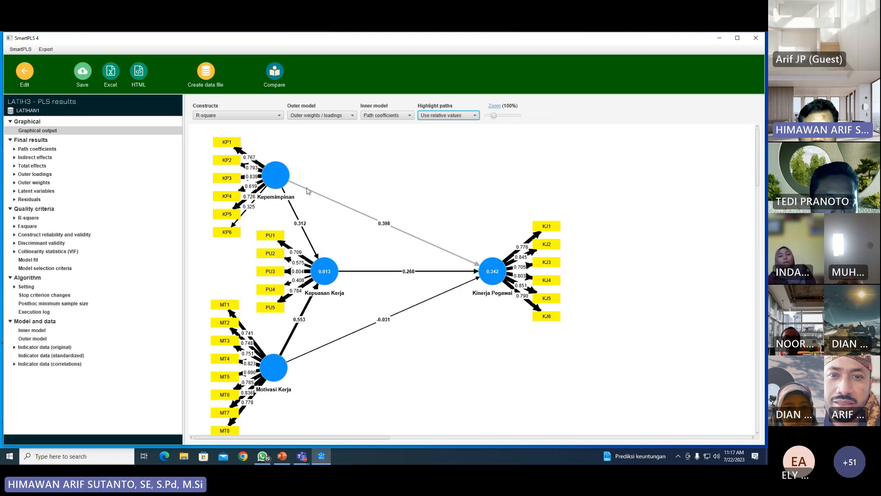
mouse_move(506, 291)
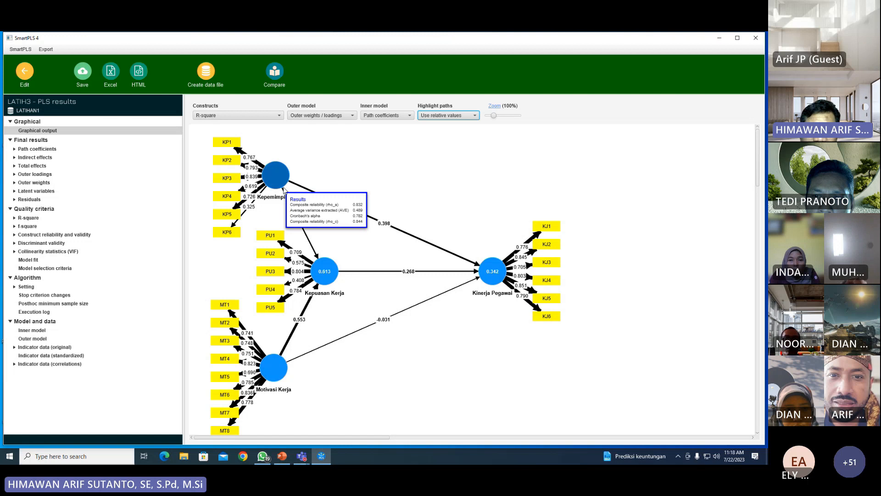
click(454, 115)
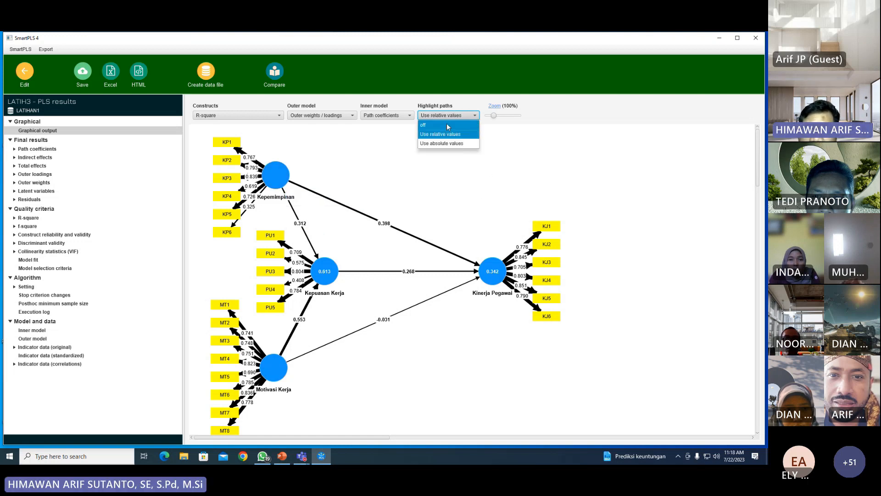
click(423, 124)
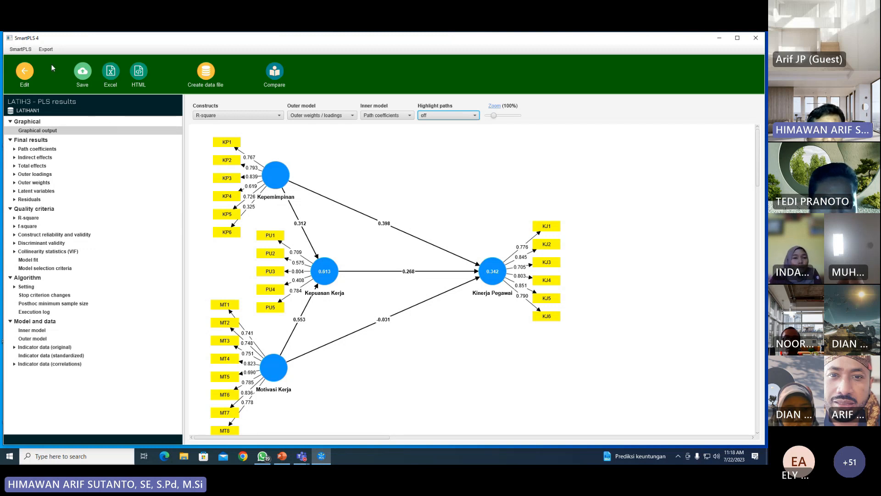
Return to the model and run Bootstrapping with 5000 subsamples, percentile bootstrap, a two-tailed test and a 0.05 significance level.
click(25, 76)
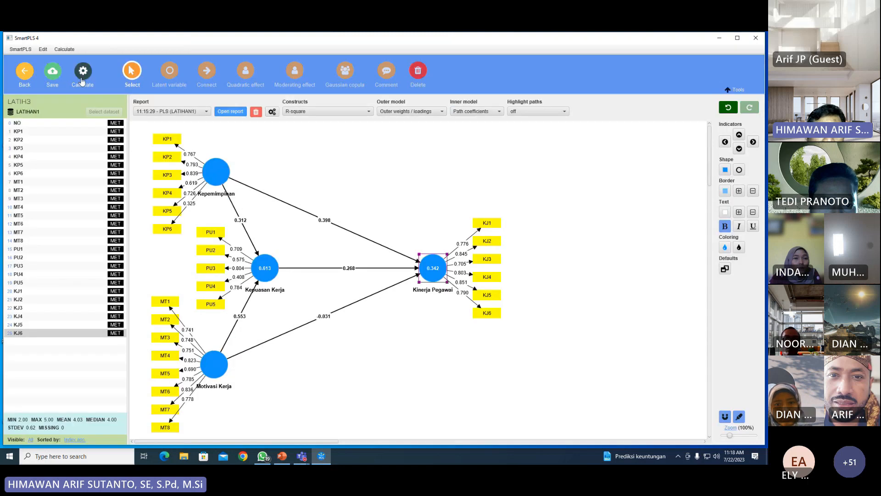
click(83, 73)
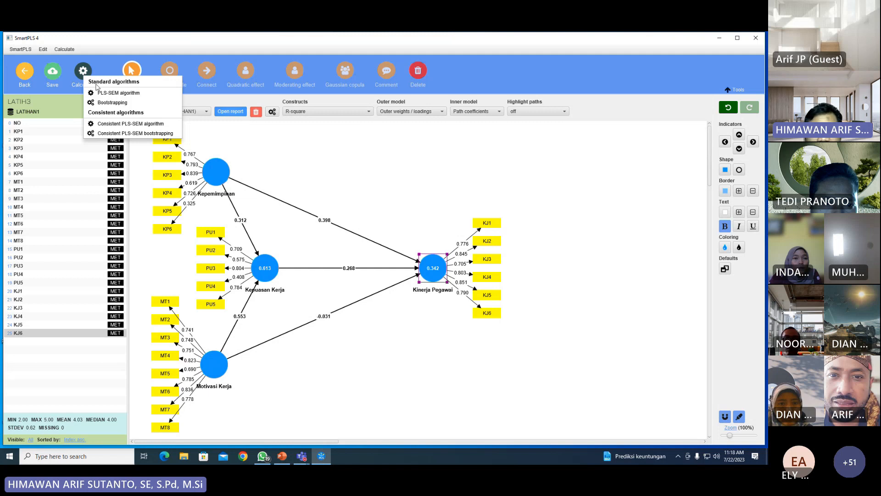
click(160, 105)
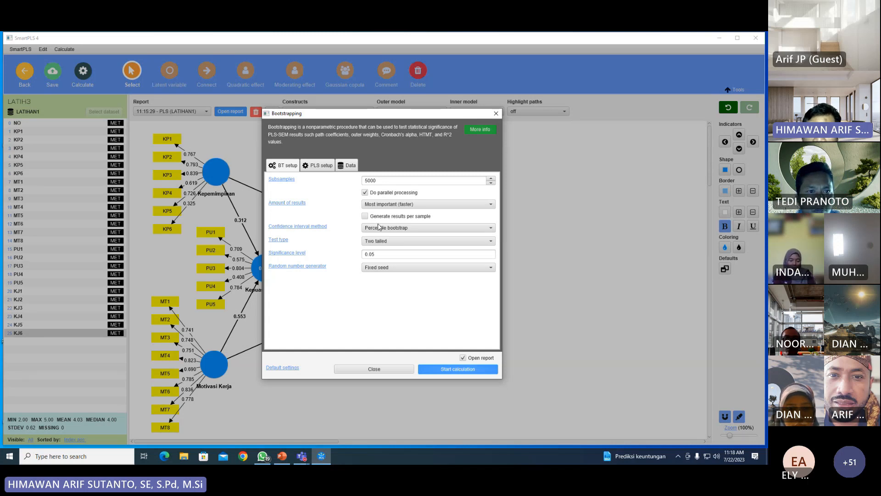
drag(409, 113, 492, 104)
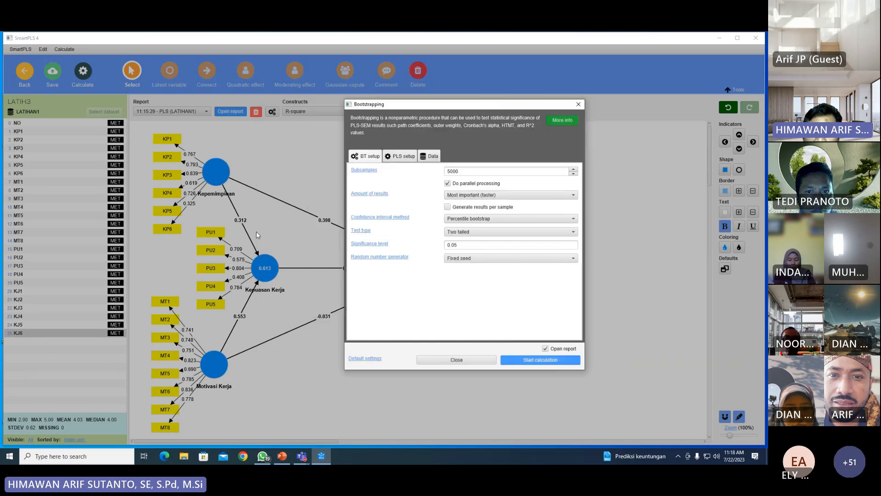
click(553, 362)
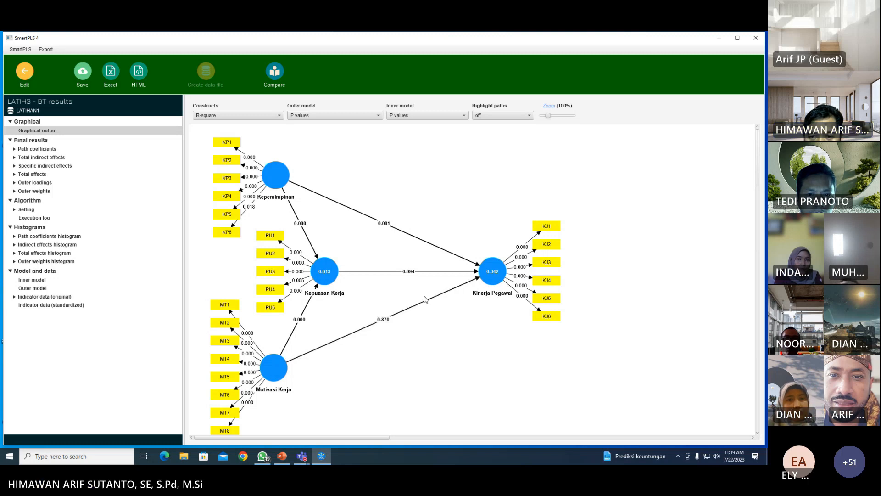
Examine the p values of the paths and the construct results in the bootstrapping graphical output.
mouse_move(275, 370)
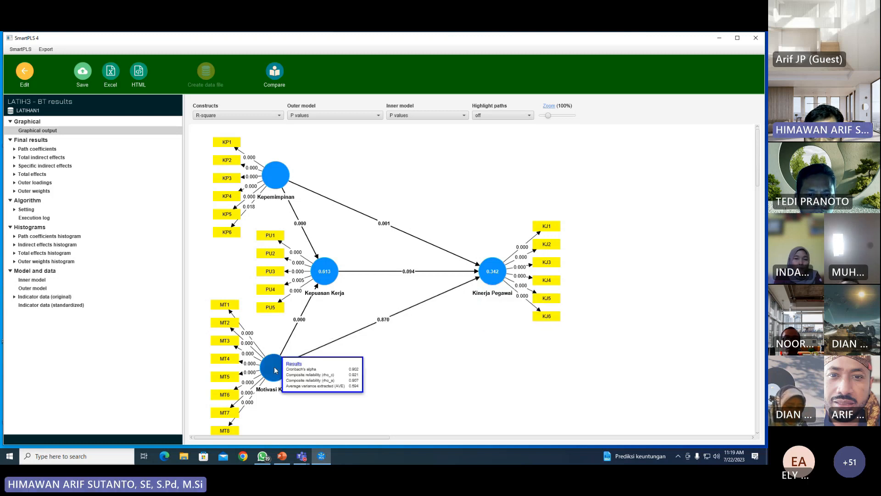
mouse_move(279, 177)
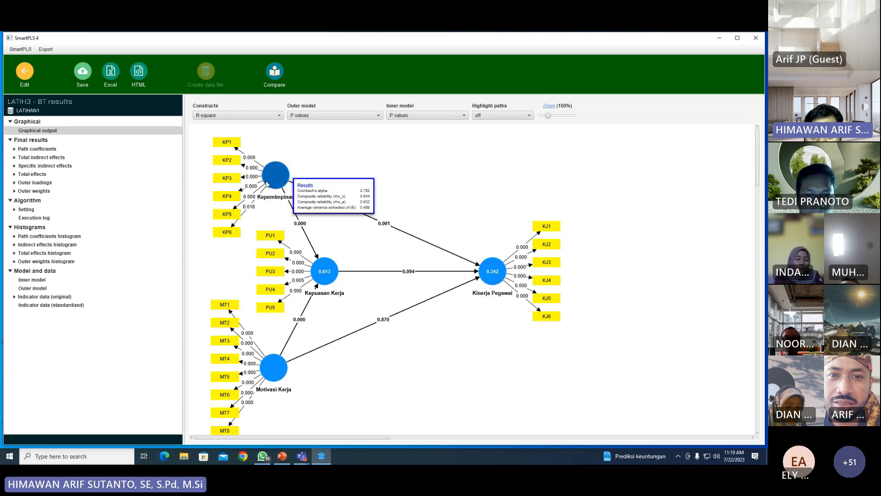
mouse_move(487, 275)
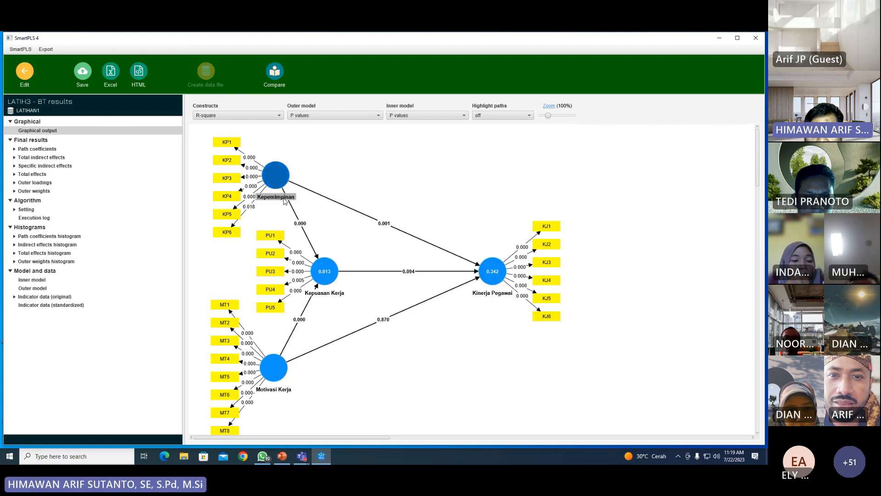
mouse_move(319, 278)
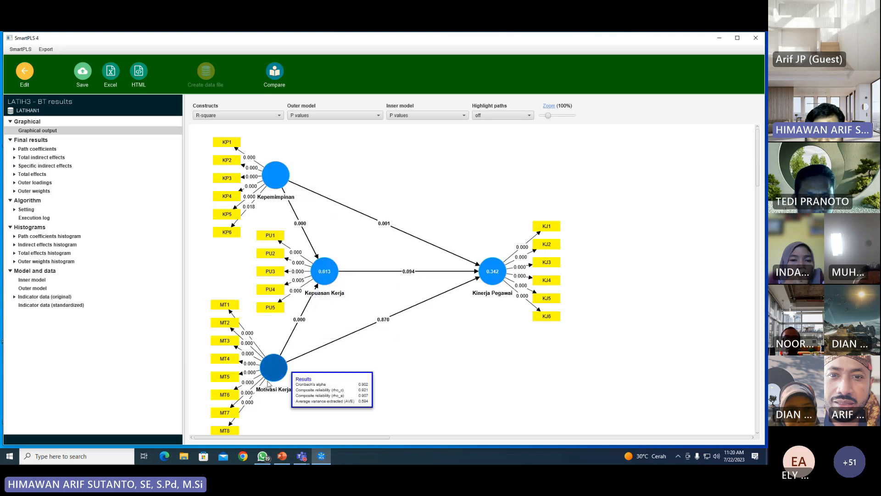
mouse_move(487, 283)
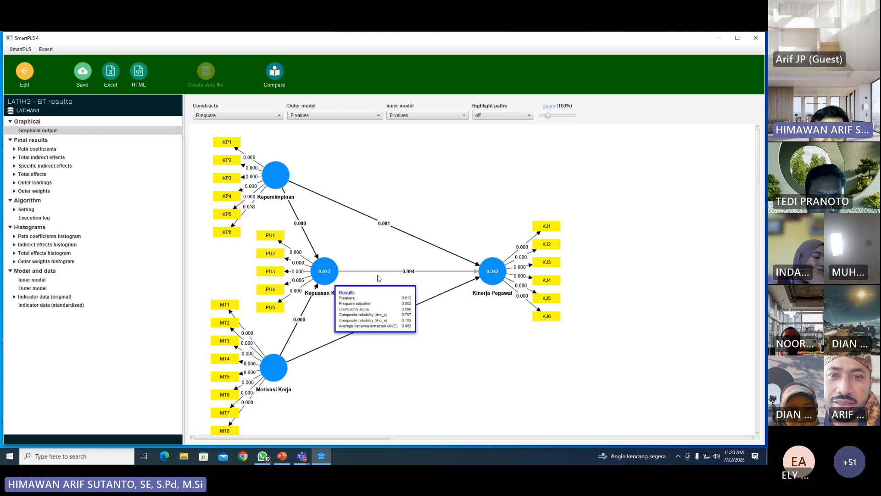
mouse_move(281, 459)
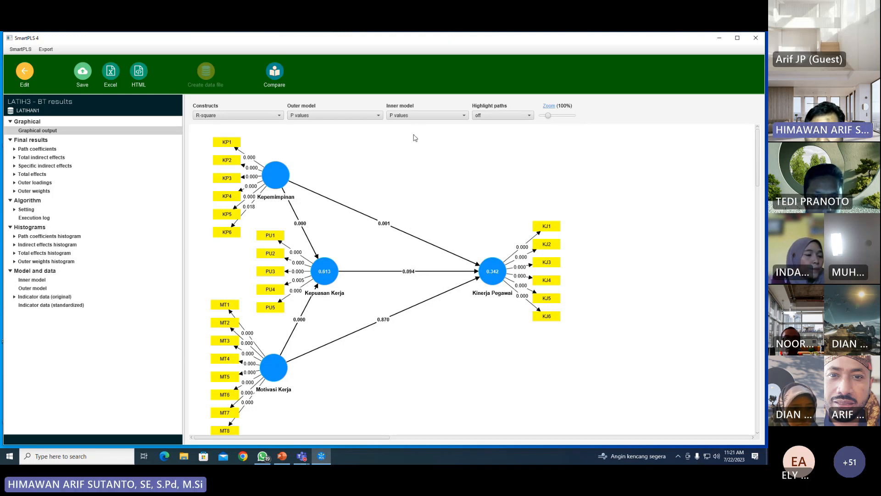
Compare T values with path coefficients and p values on the inner model, leaving the path coefficients and p values displayed.
click(464, 117)
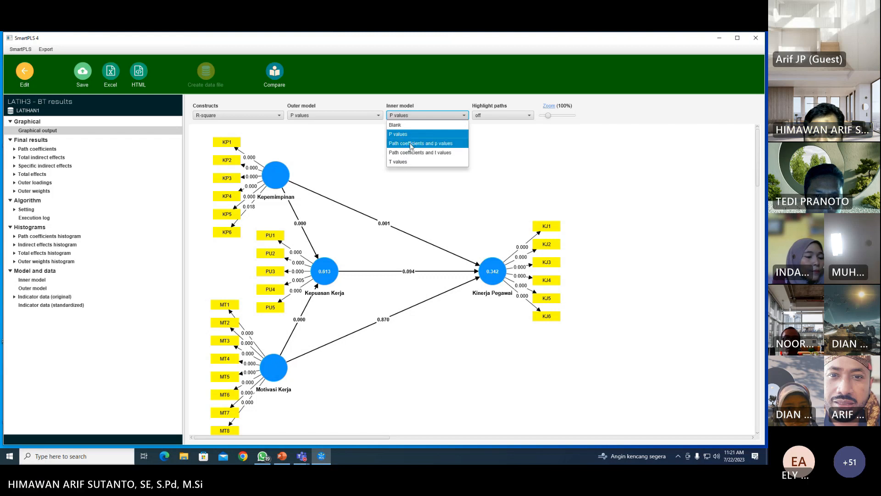
click(428, 144)
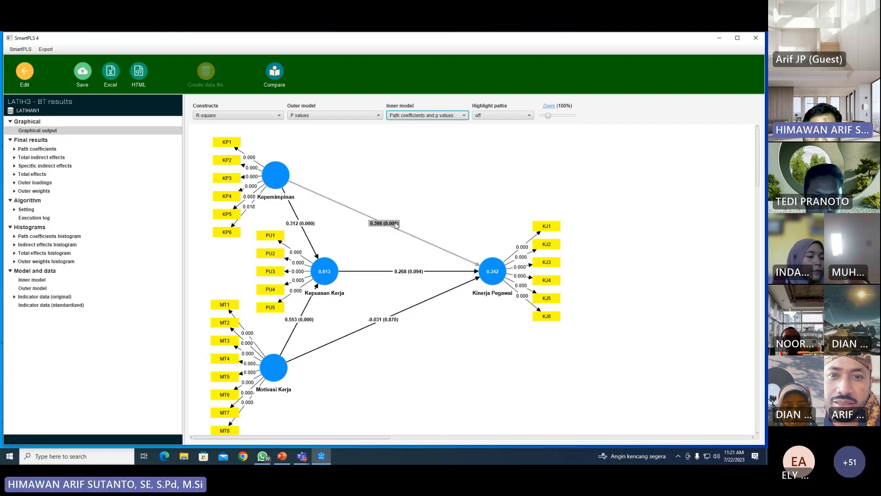
click(462, 115)
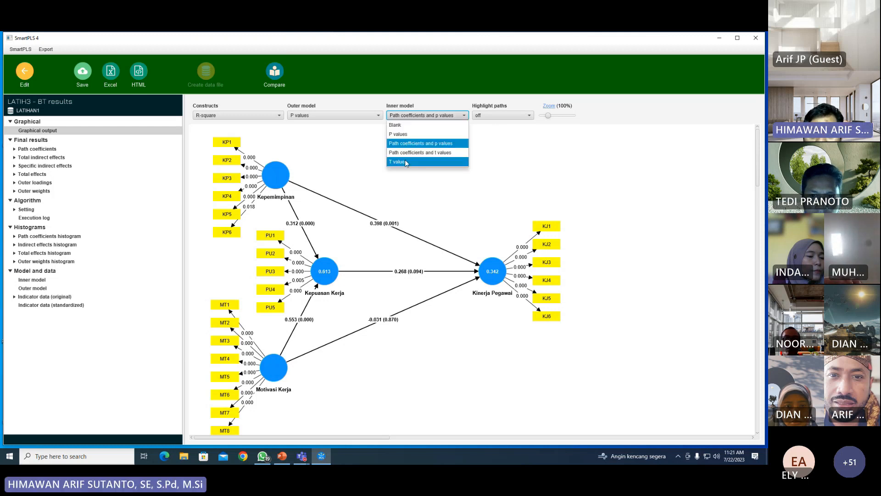
click(406, 163)
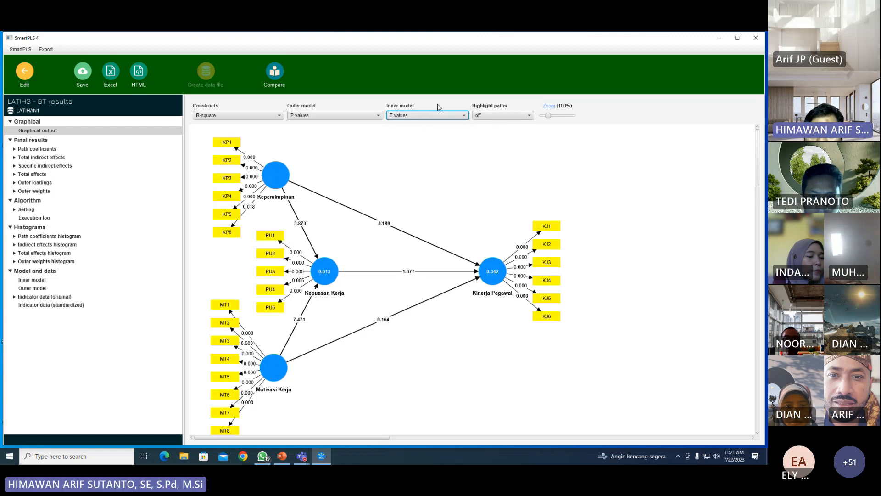
click(453, 116)
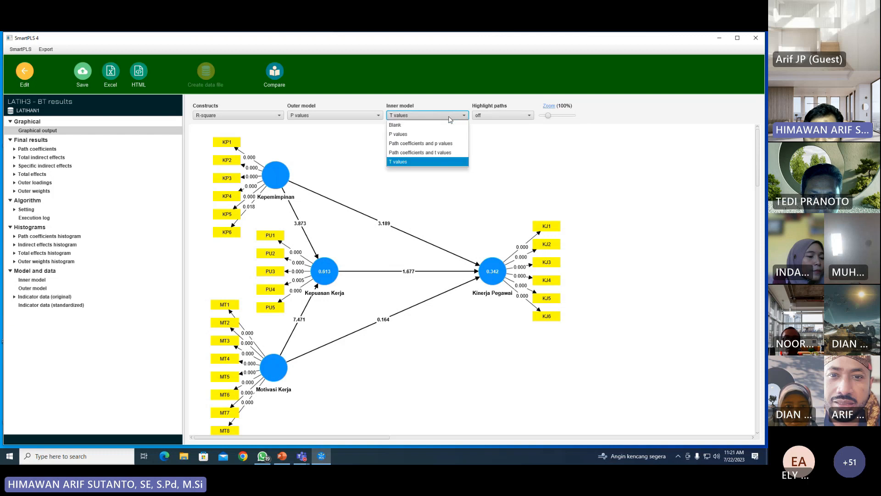
click(404, 144)
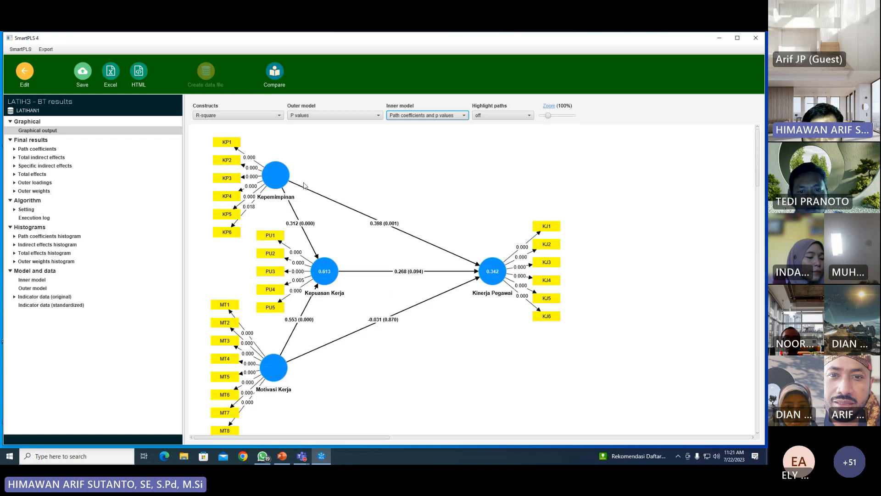
Compare p values with outer weights/loadings and p values on the outer model, leaving outer weights/loadings and p values displayed.
click(373, 116)
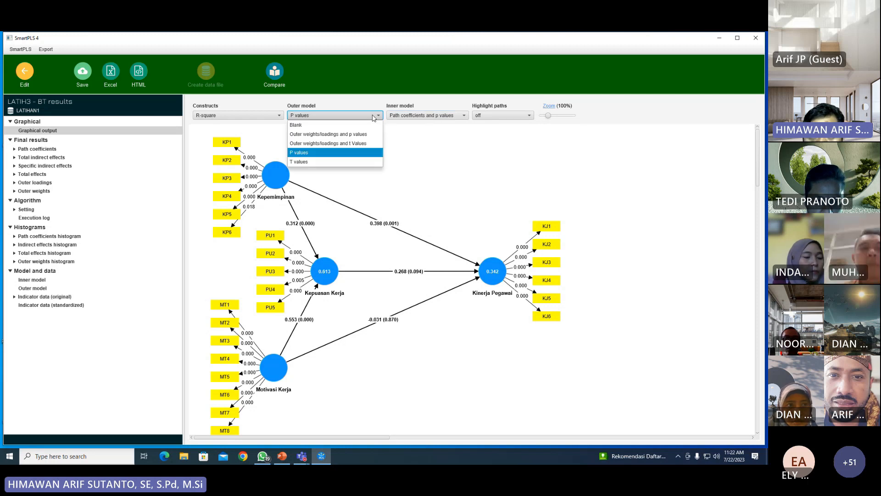
click(315, 135)
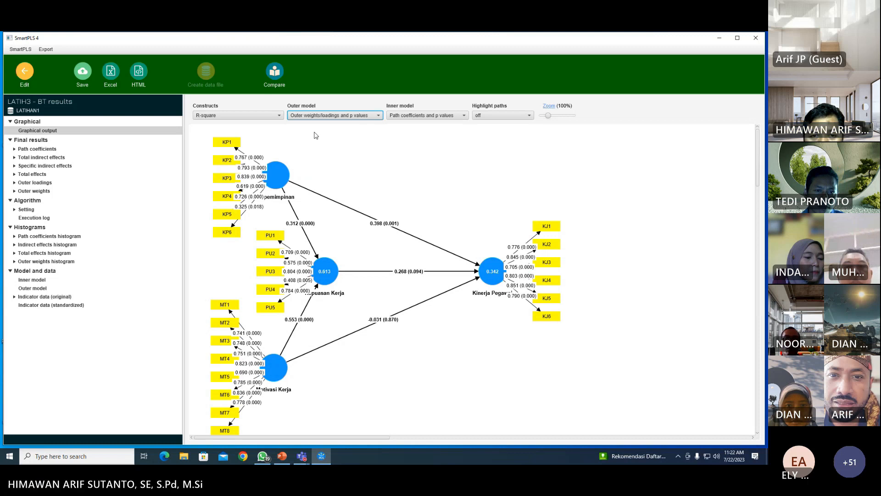
click(321, 121)
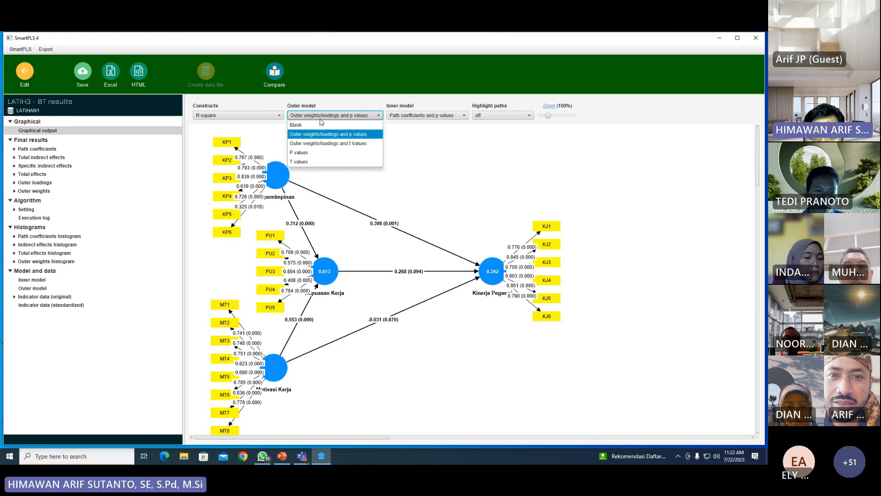
click(316, 156)
click(324, 115)
click(323, 139)
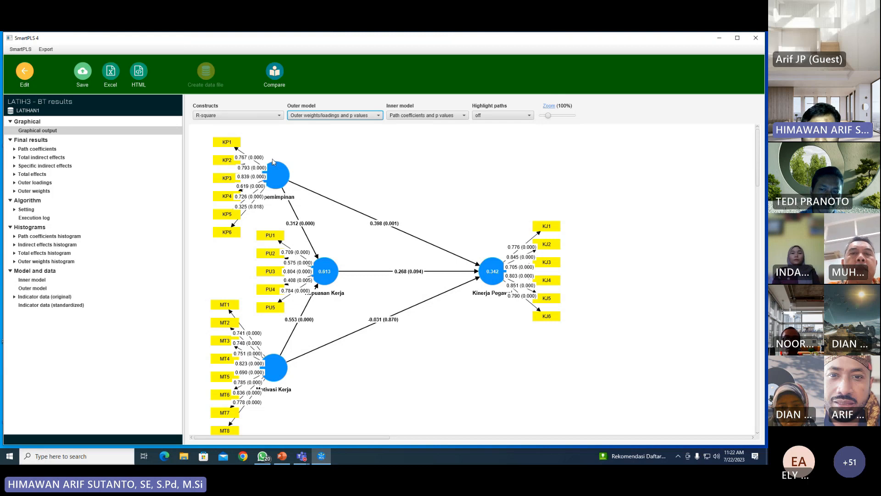
Compare R-square adjusted with R-square on the constructs and check the detailed results of Kinerja Pegawai.
click(277, 117)
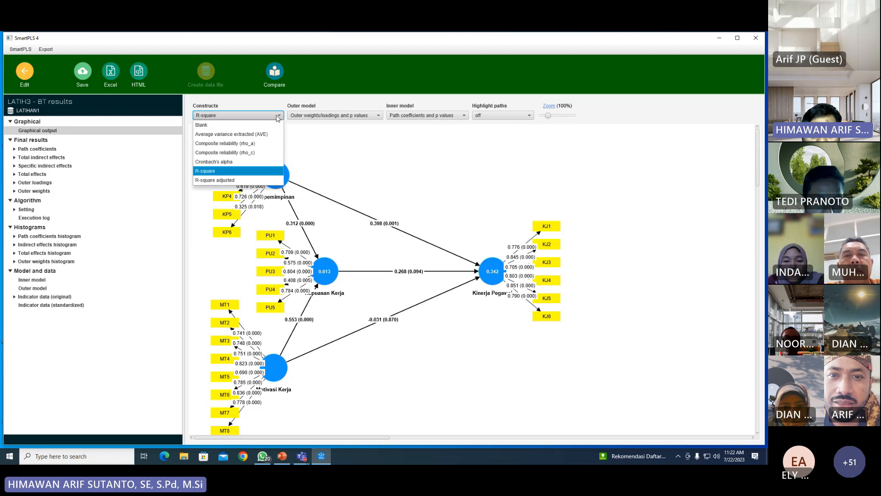
click(213, 180)
mouse_move(494, 286)
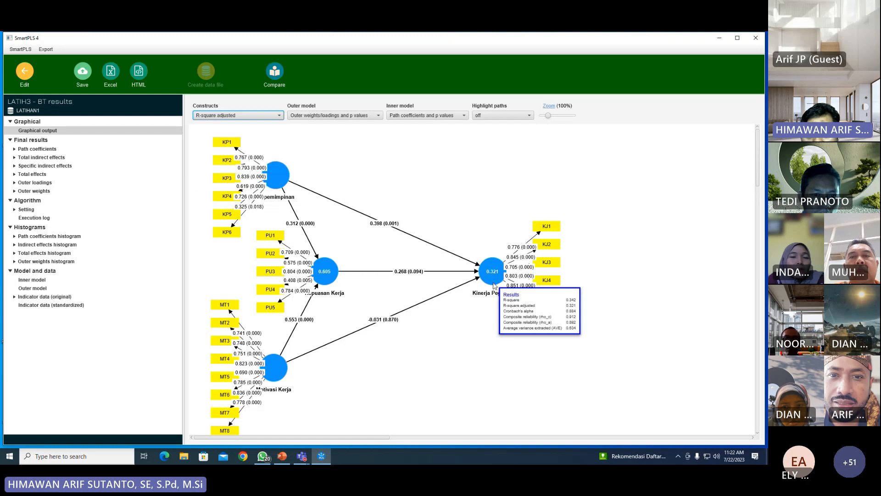
click(215, 115)
click(215, 170)
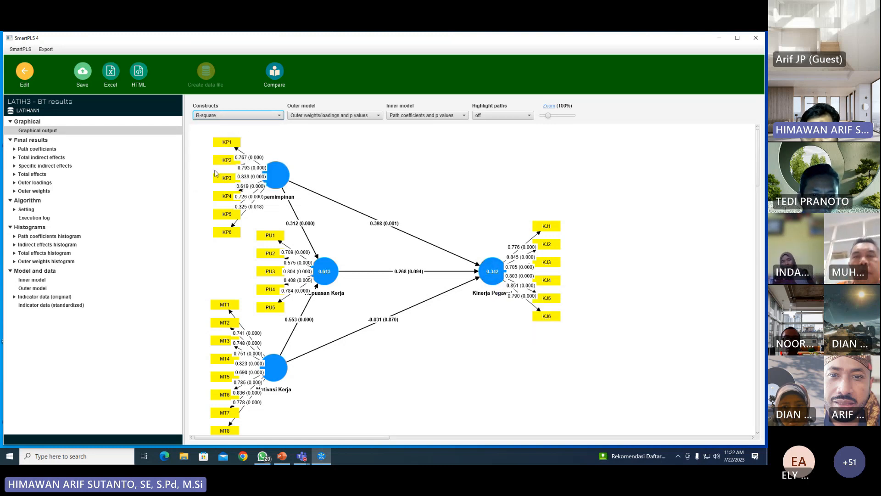
mouse_move(485, 285)
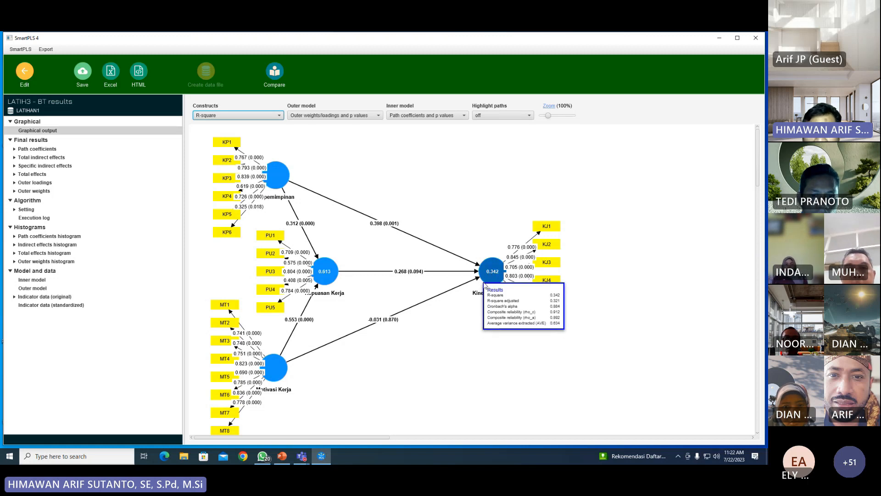
Show average variance extracted (AVE) in the constructs and blank the labels of the outer and inner models.
click(268, 116)
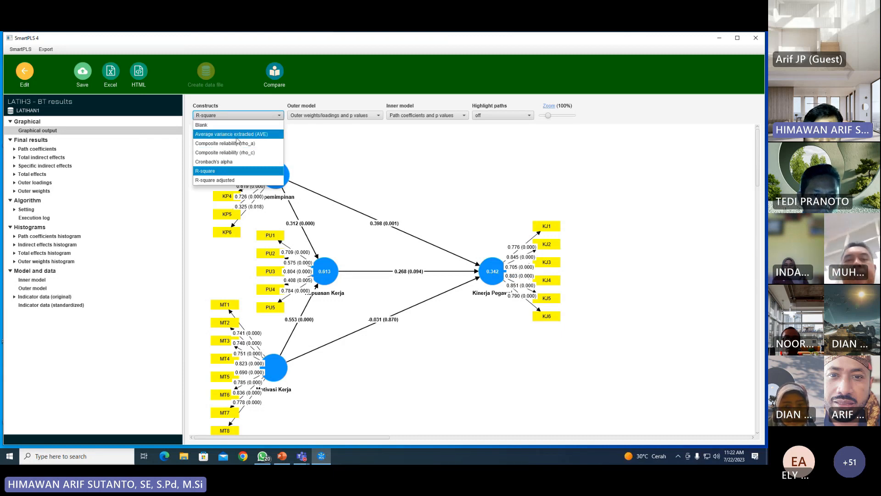
click(265, 135)
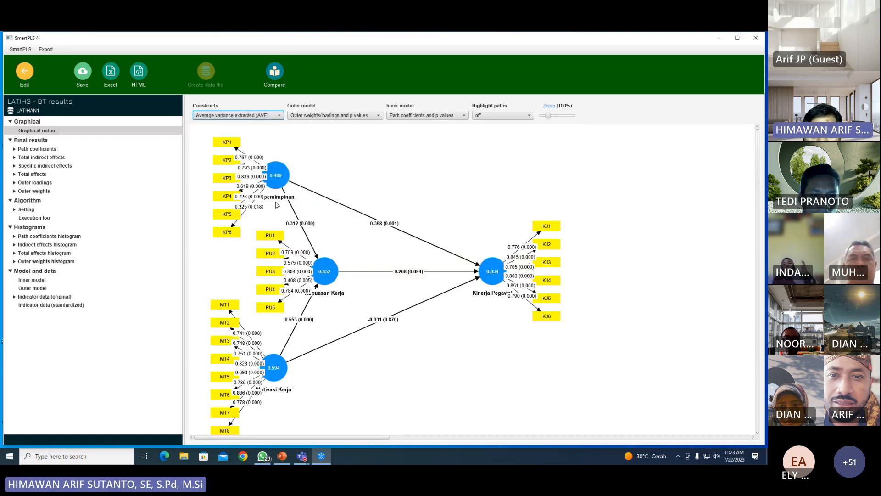
click(376, 118)
click(323, 124)
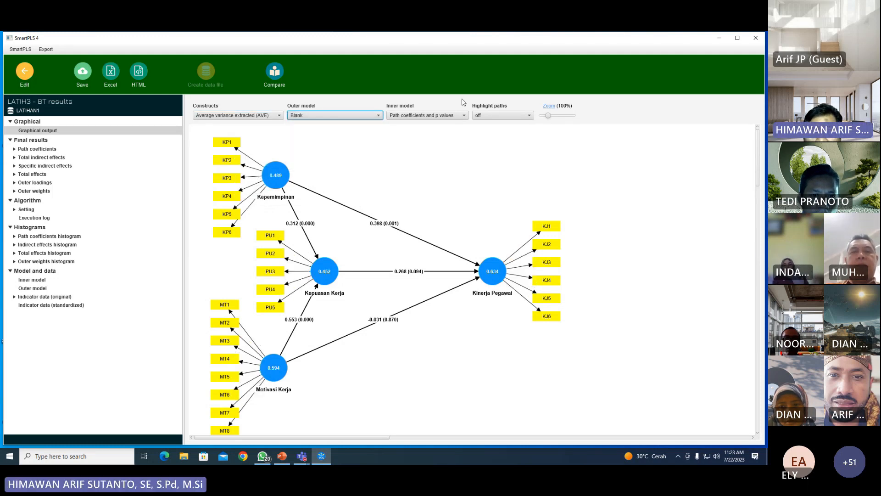
click(462, 115)
click(438, 128)
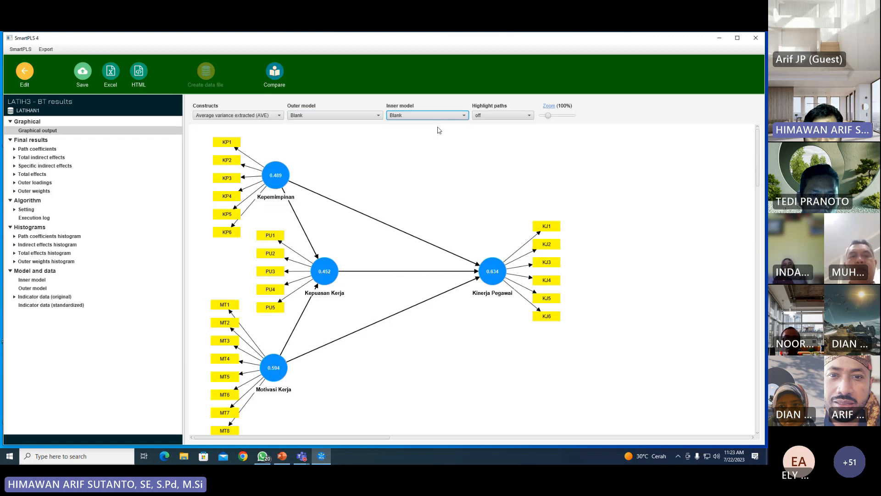
Examine the reliability and AVE results of the Motivasi Kerja, Kepemimpinan, Kepuasan Kerja and Kinerja Pegawai constructs.
mouse_move(299, 376)
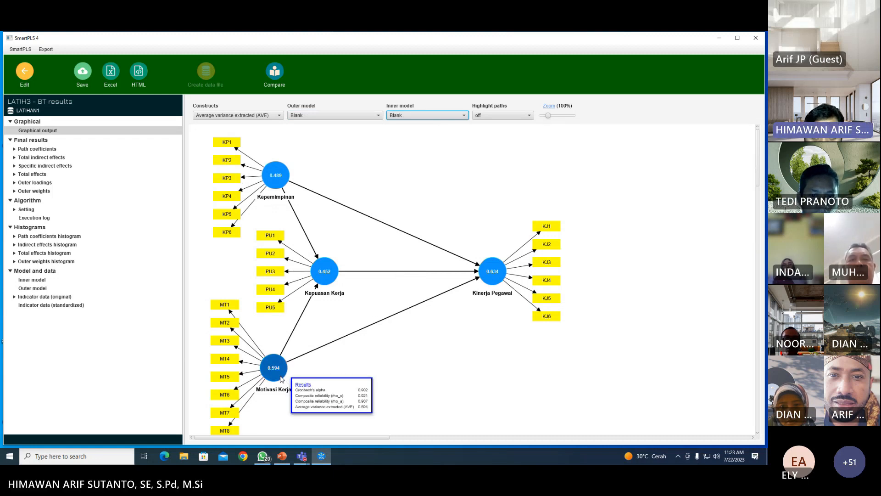
mouse_move(283, 182)
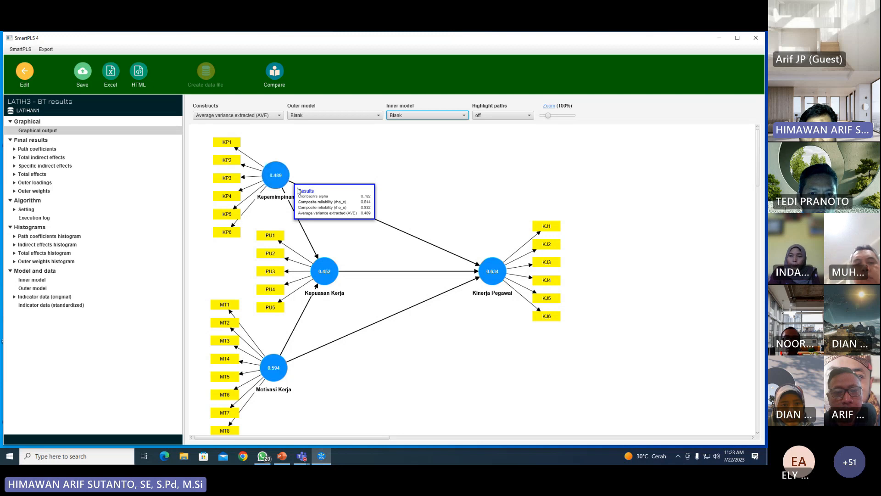
right_click(284, 180)
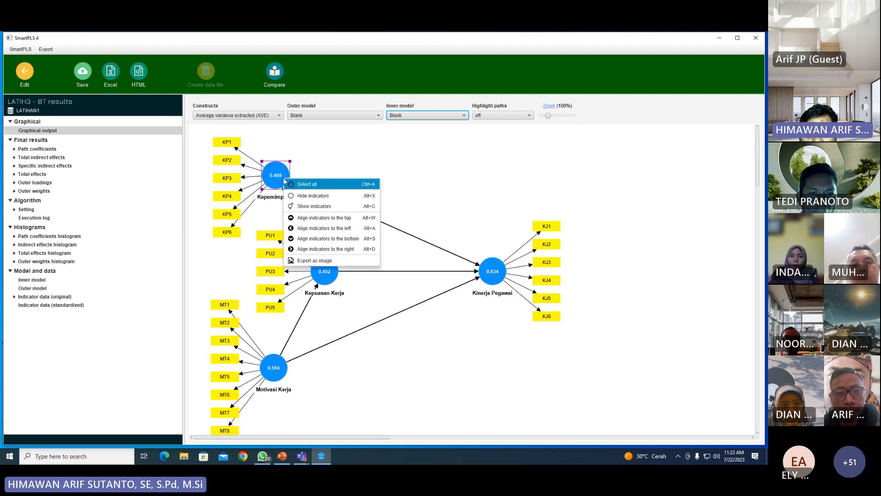
click(428, 182)
mouse_move(281, 181)
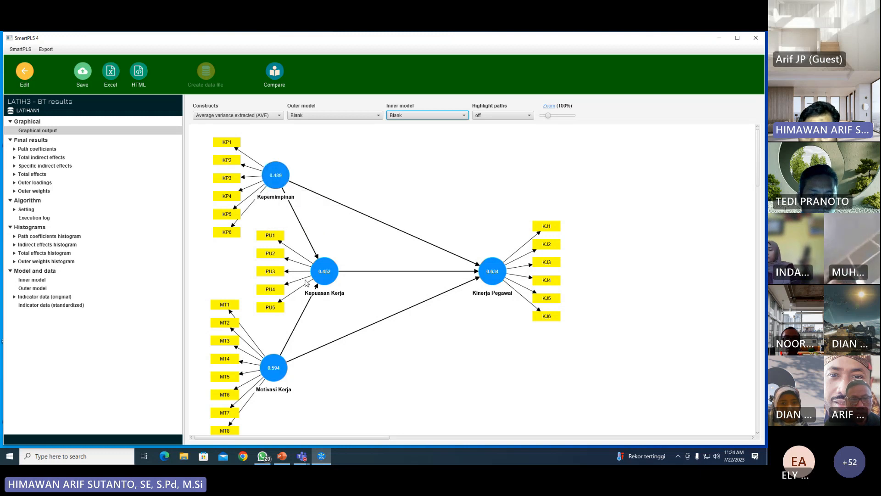
mouse_move(331, 275)
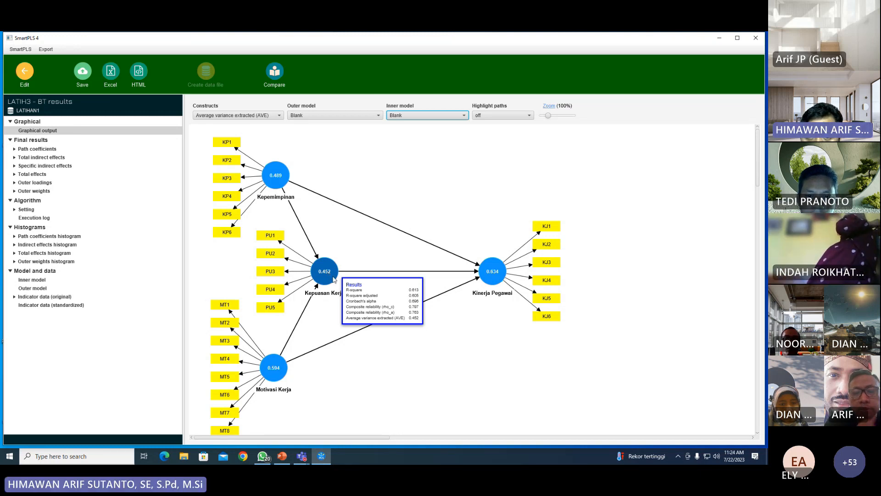
mouse_move(276, 378)
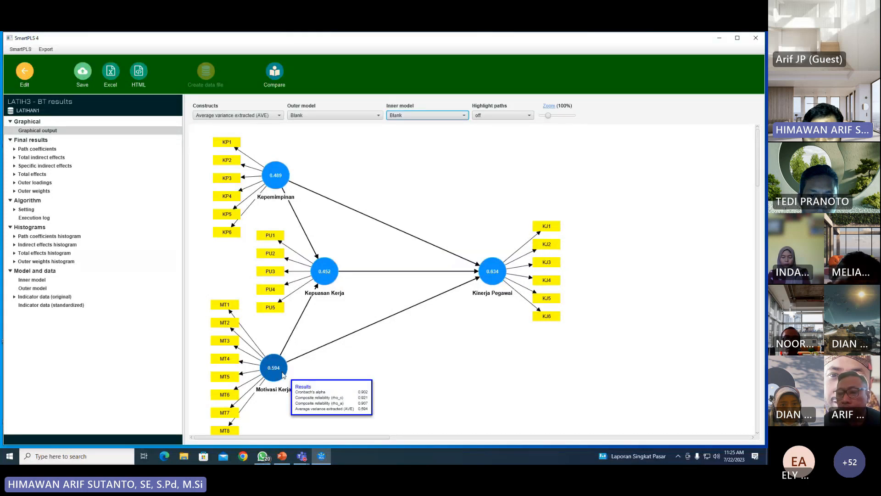
mouse_move(502, 279)
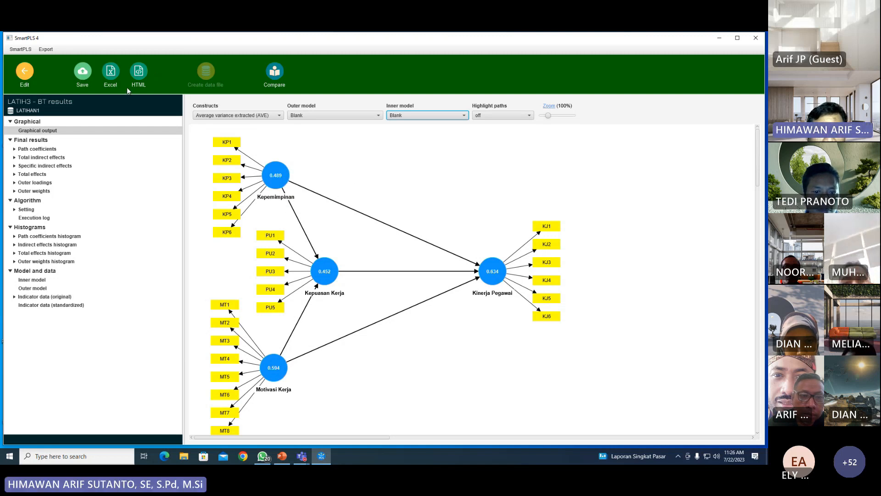
mouse_move(271, 167)
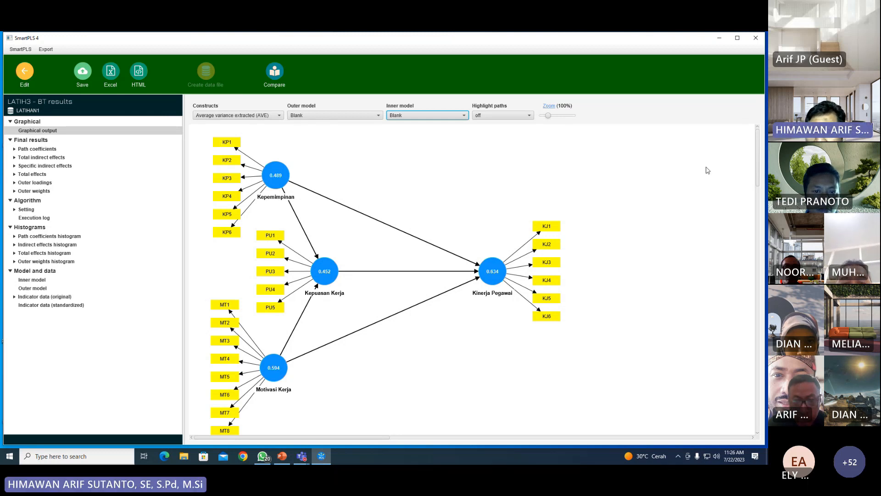
Try to export the bootstrapping results to Excel.
scroll(759, 161, down, 1)
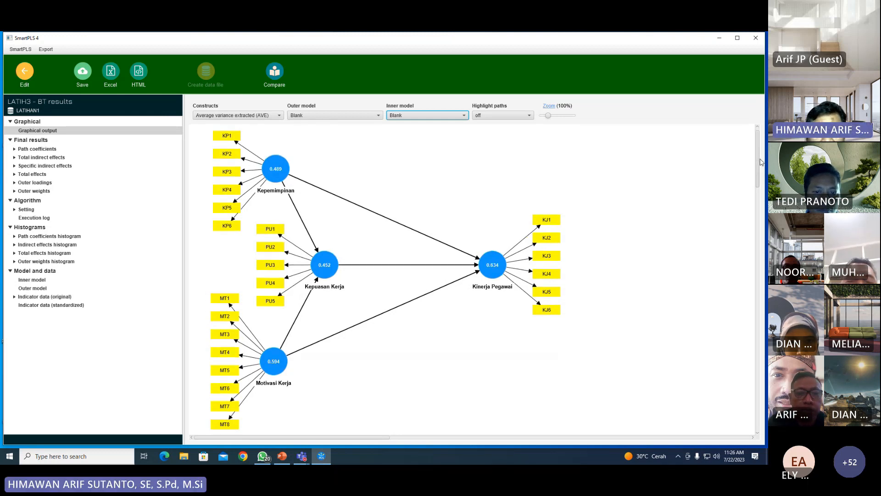
click(112, 74)
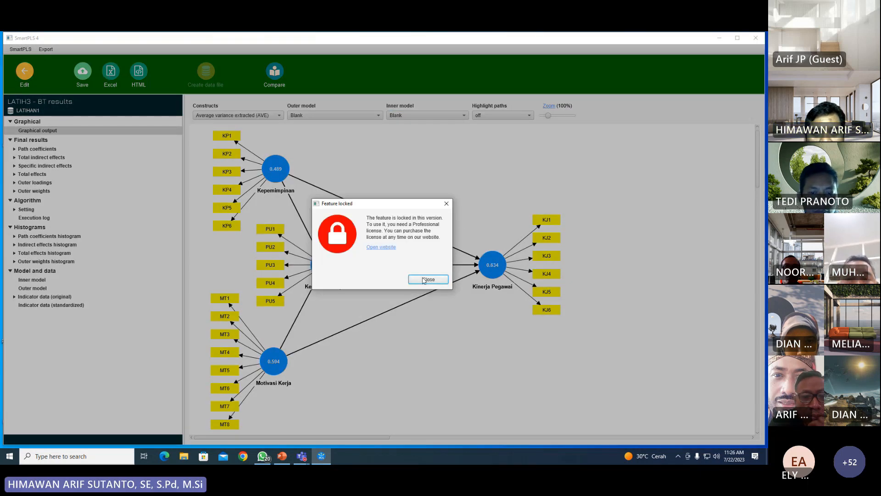
click(423, 280)
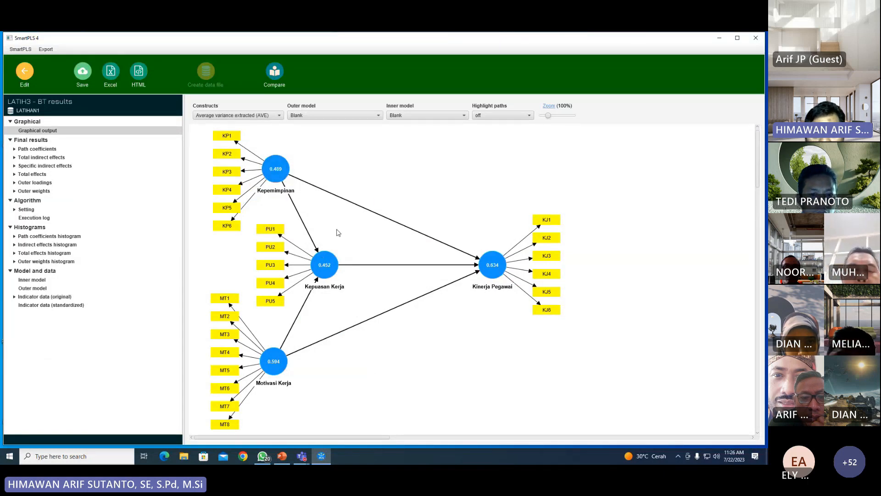
Compare P values with T values on the outer model, and display P values on both the outer and inner models.
click(307, 116)
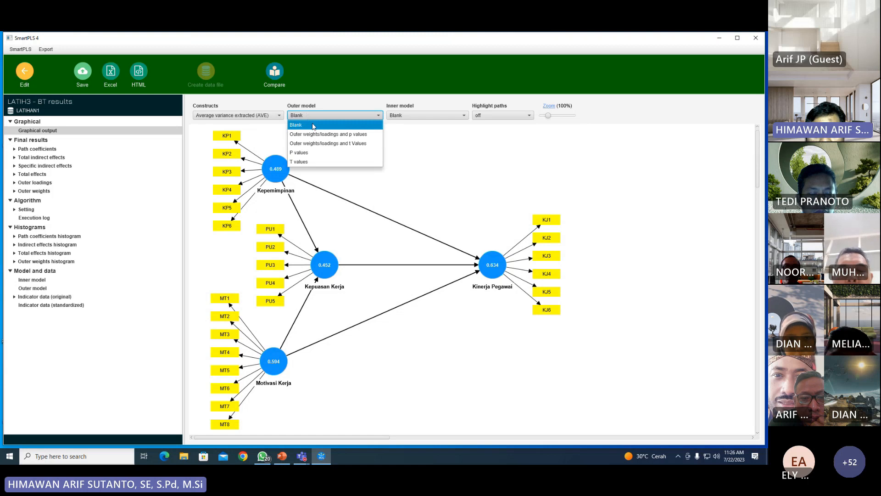
click(311, 153)
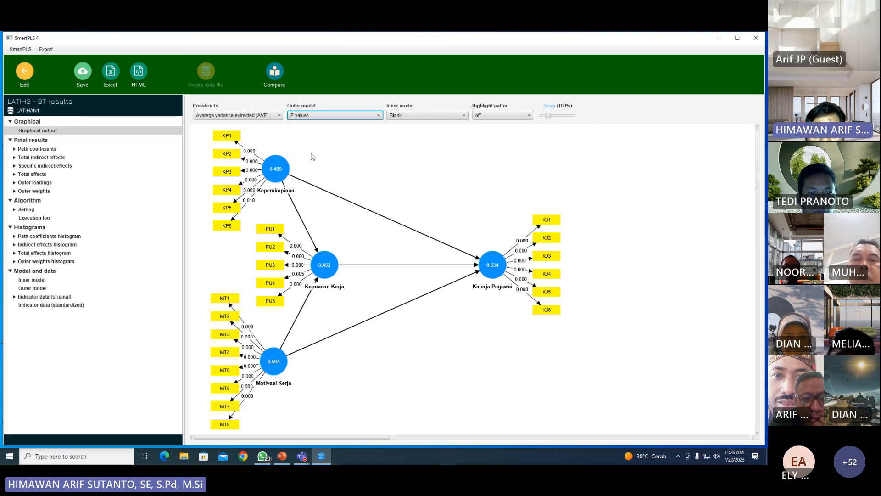
click(366, 117)
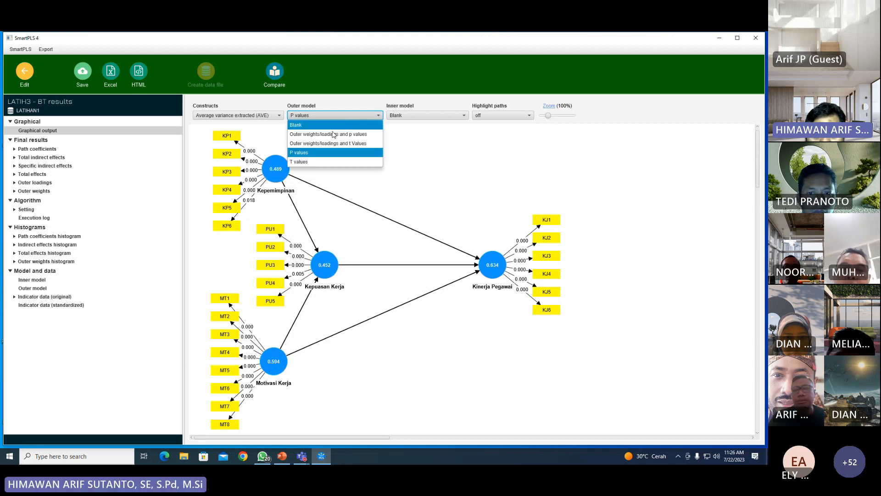
click(322, 162)
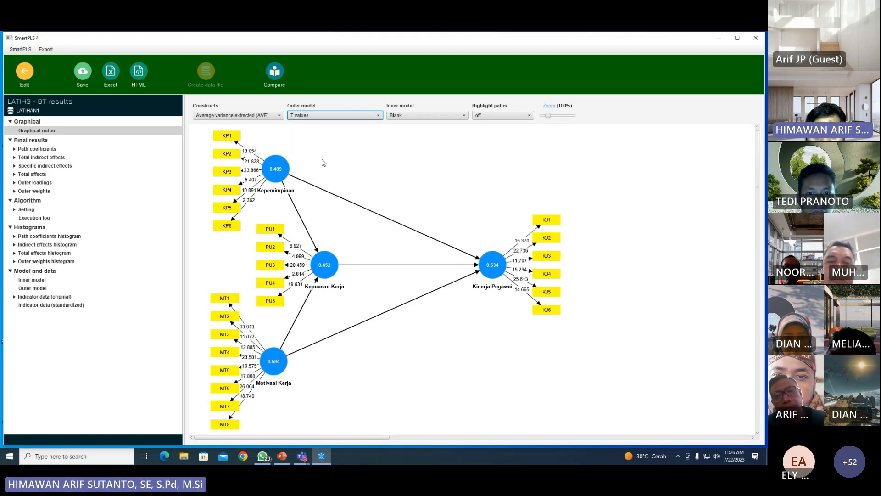
click(320, 116)
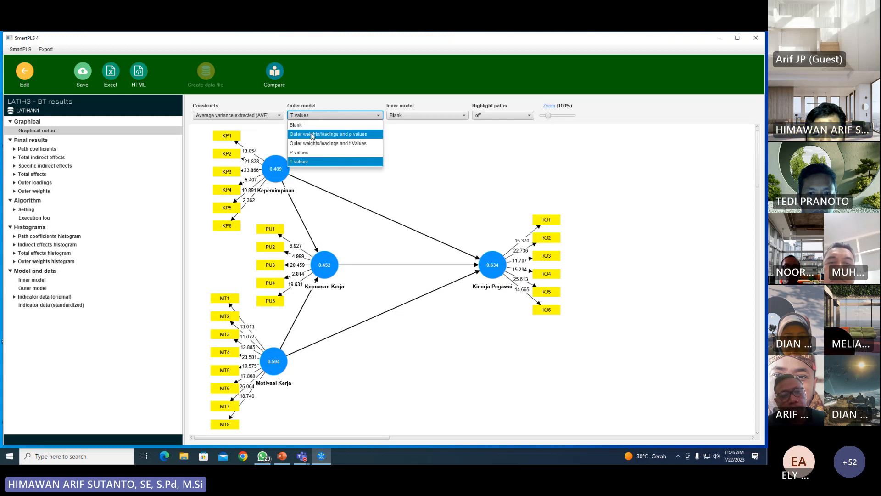
click(308, 153)
click(426, 115)
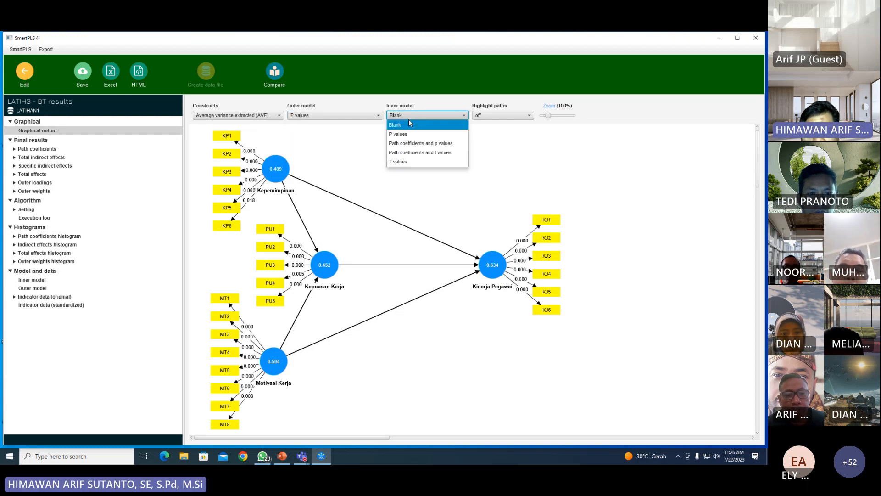
click(436, 130)
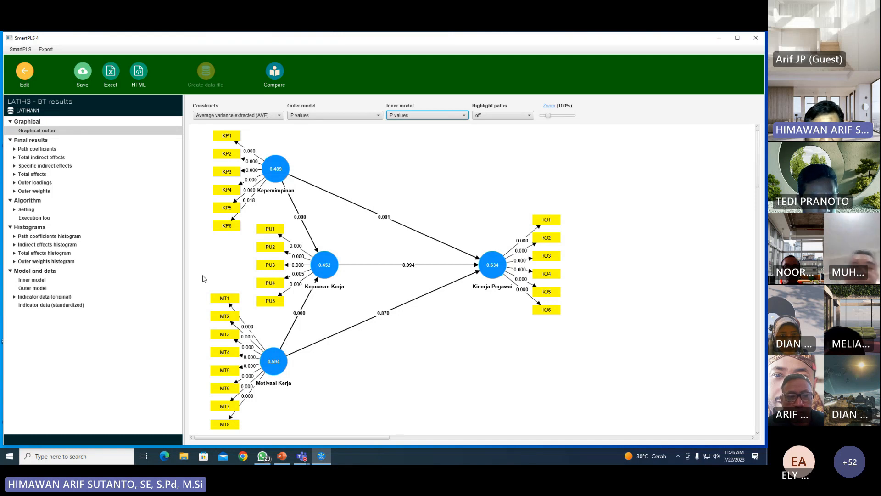
Open a blank Word document, paste a screenshot of the bootstrapping graphical output into it and select the picture.
click(9, 456)
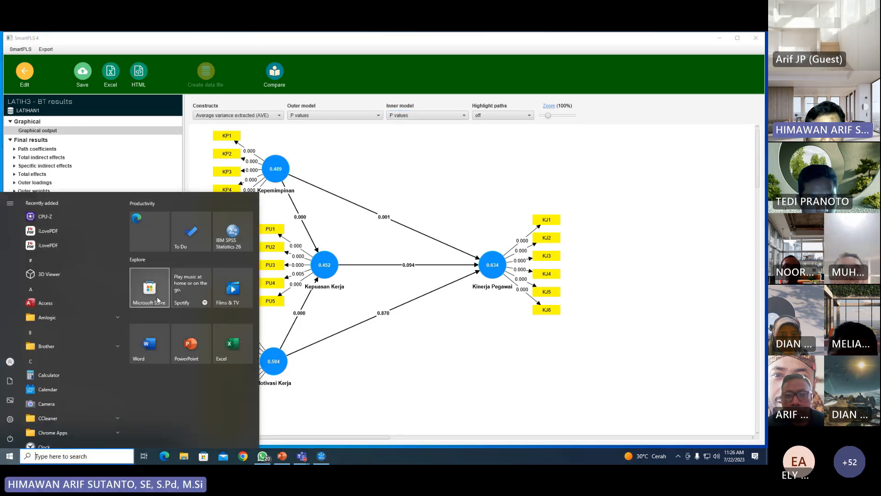
click(154, 344)
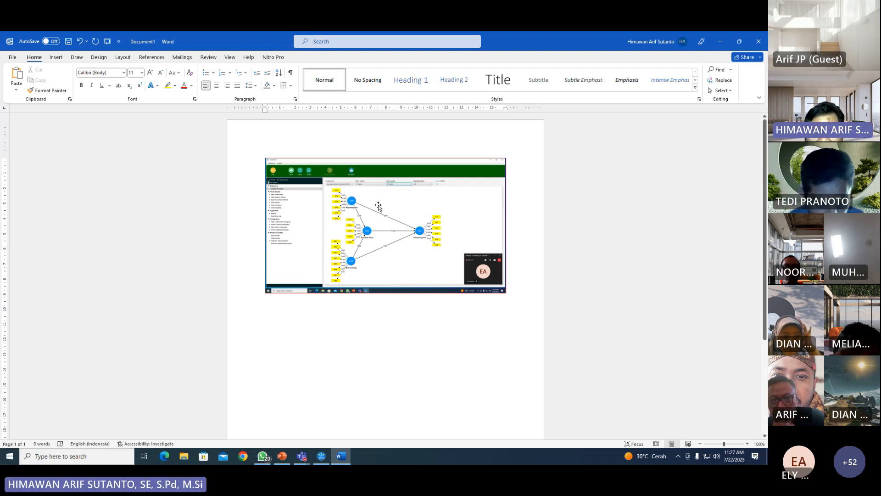
click(490, 171)
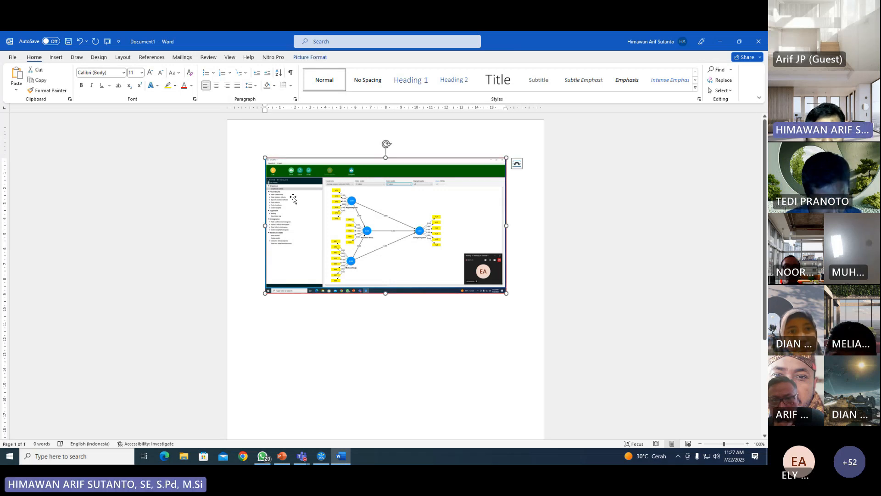
Switch to Paint 3D, start a new canvas and paste the screenshot of the bootstrapping graphical output into it.
click(8, 458)
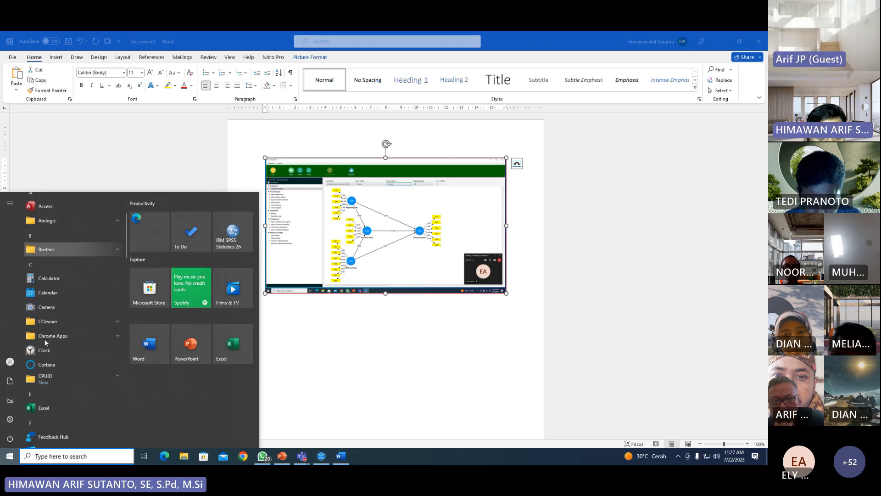
scroll(45, 339, down, 10)
scroll(45, 339, down, 3)
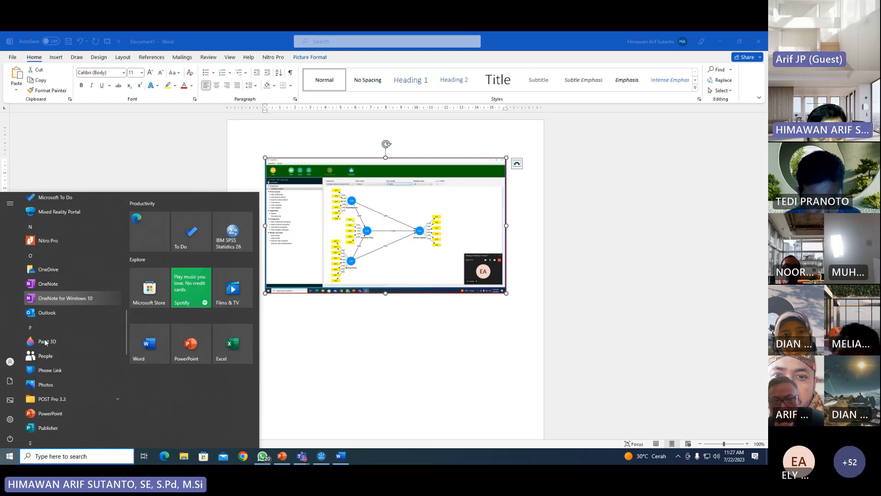
click(46, 341)
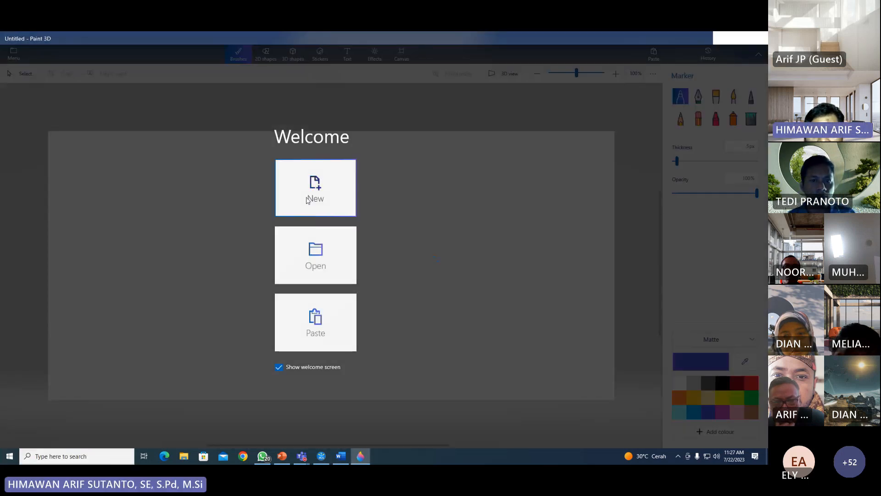
click(306, 197)
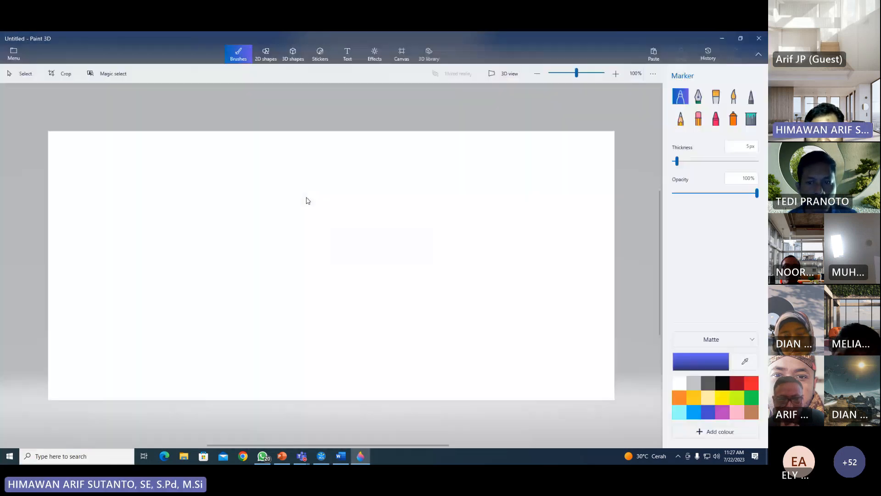
click(654, 54)
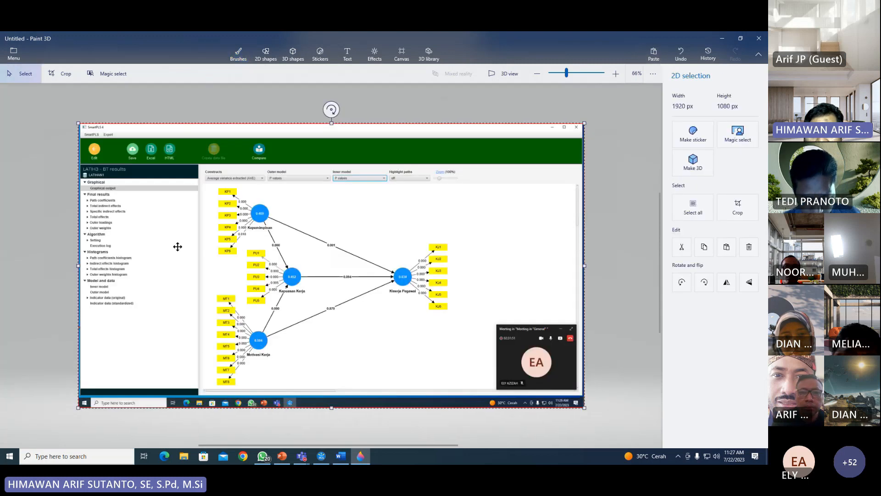
Copy only the path diagram, about 924 × 760 px, from the screenshot and replace the full screenshot in the Word document with it.
click(181, 207)
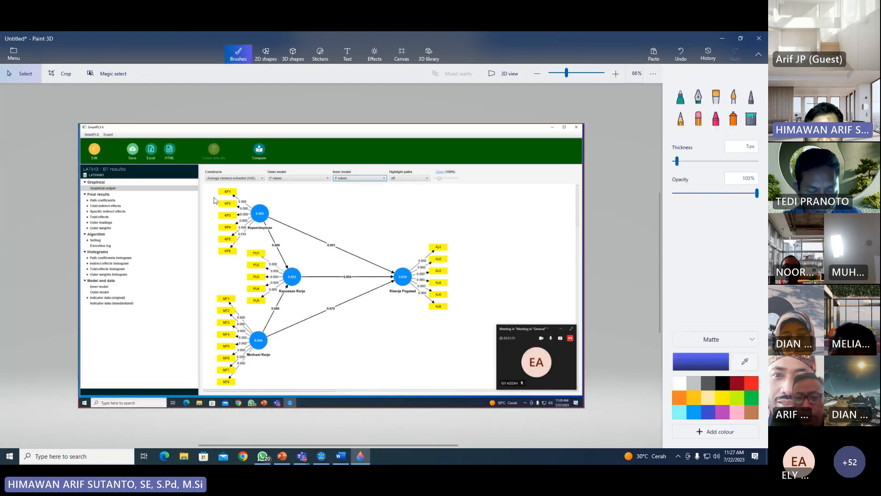
mouse_move(211, 188)
mouse_down()
mouse_move(238, 206)
mouse_move(367, 236)
mouse_move(408, 385)
mouse_move(454, 390)
mouse_up()
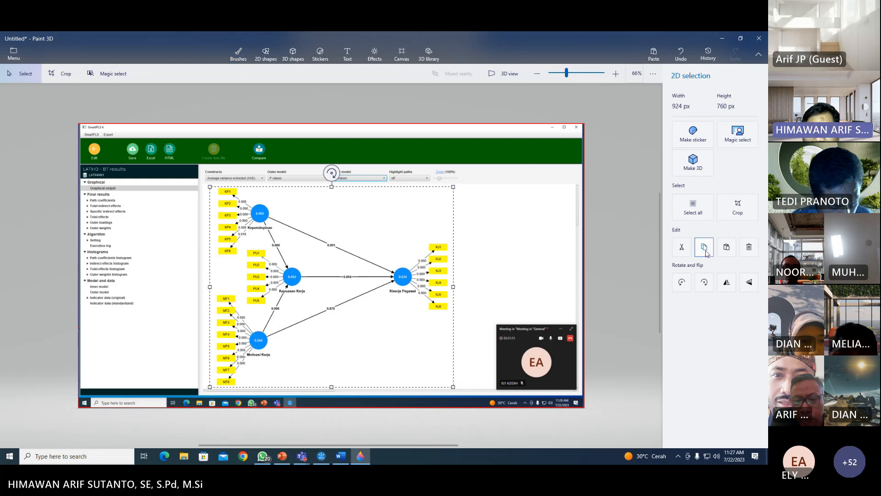
click(341, 456)
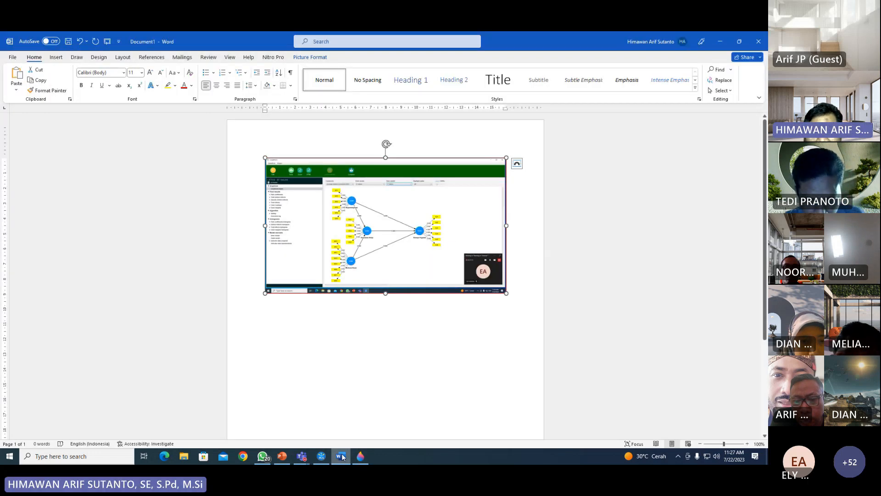
key(Delete)
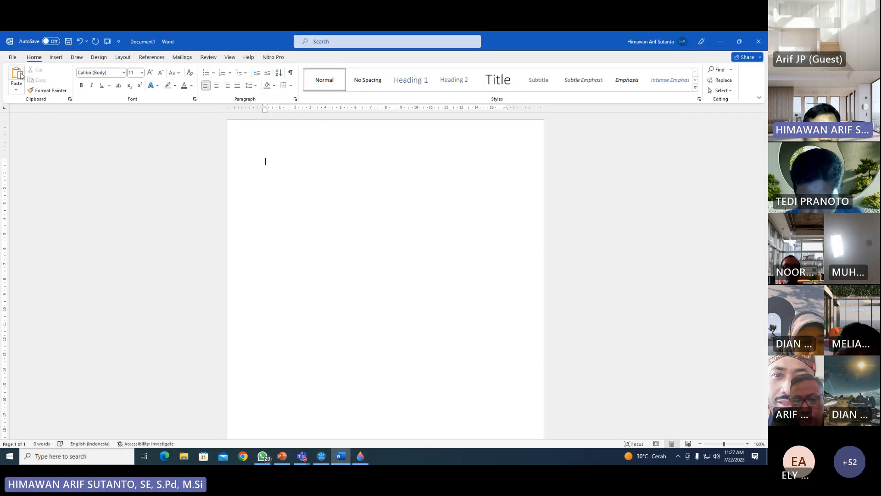
key(ctrl+v)
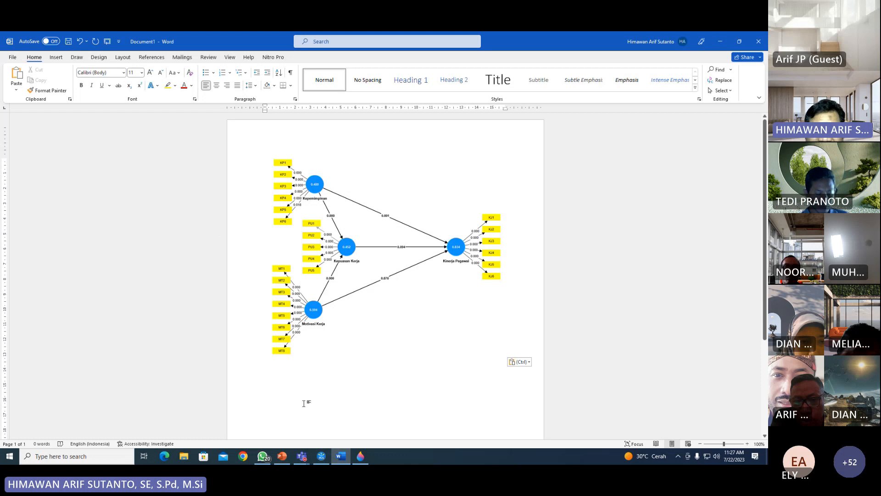
Switch to SmartPLS to view the bootstrapping diagram, and compare it with the Membangun Model slide in PowerPoint.
click(321, 456)
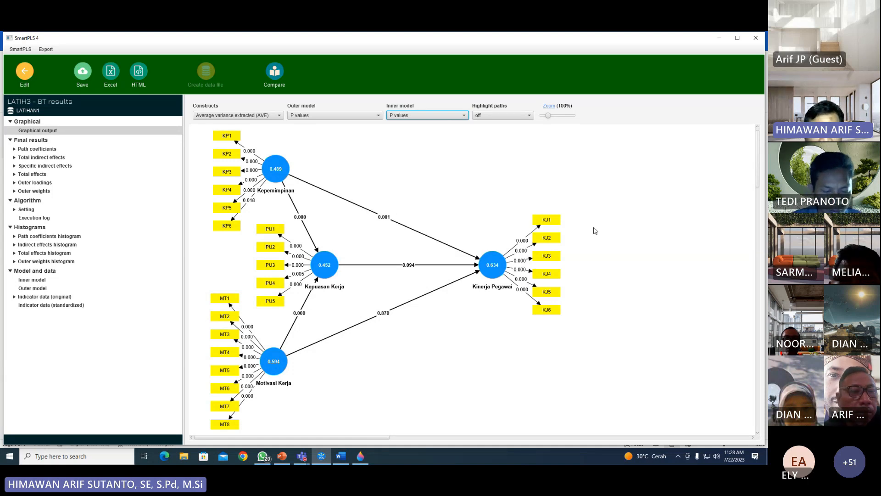
click(282, 456)
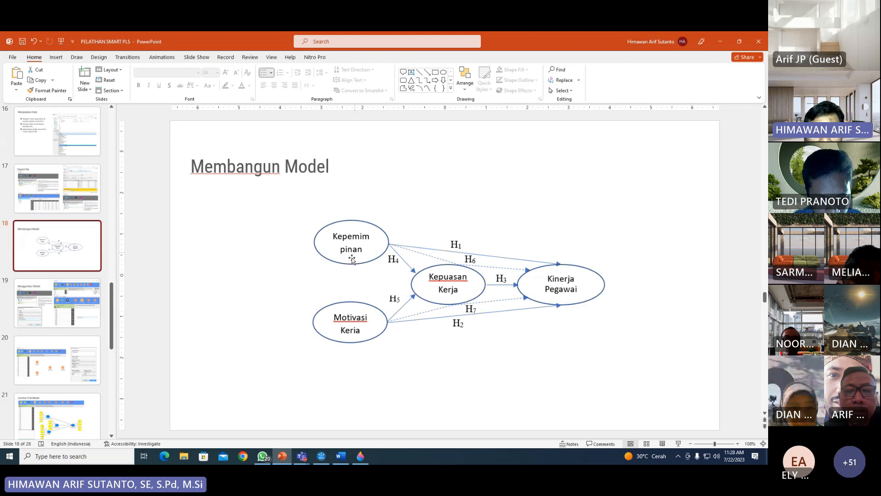
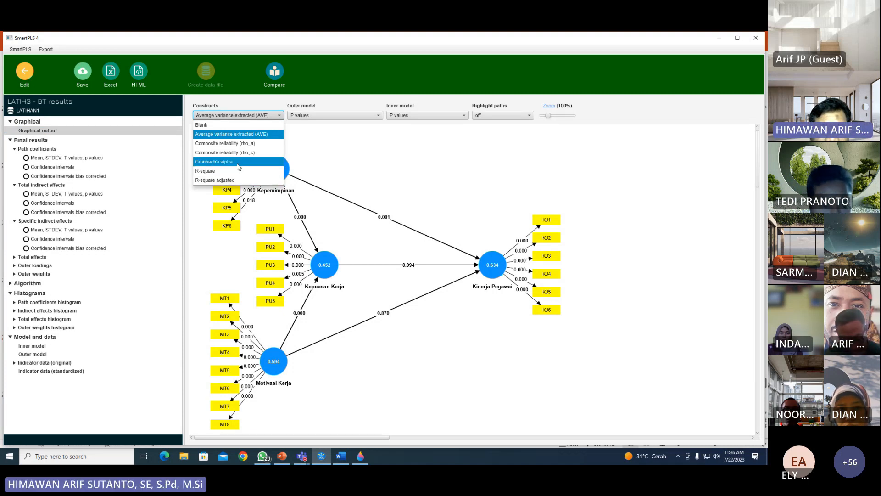
Compare Cronbach's alpha, composite reliability (rho_a) and average variance extracted (AVE) on the constructs, and inspect the Kepuasan Kerja and Kepemimpinan results.
click(238, 163)
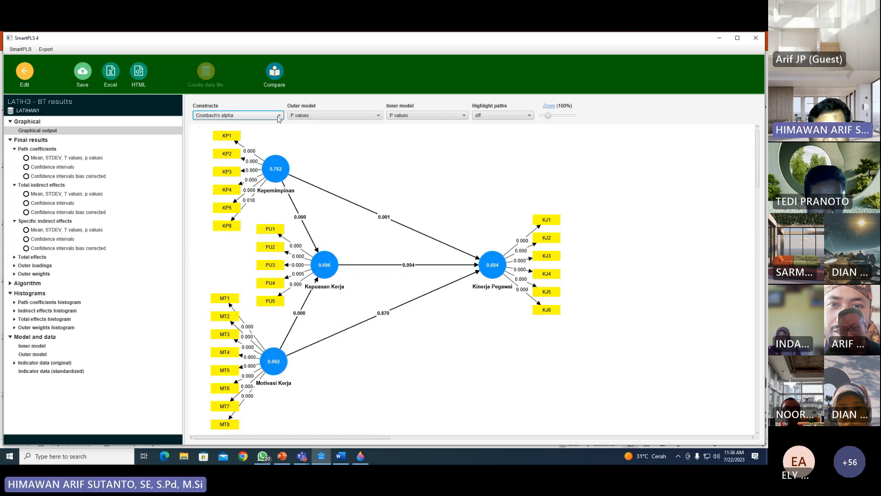
click(279, 115)
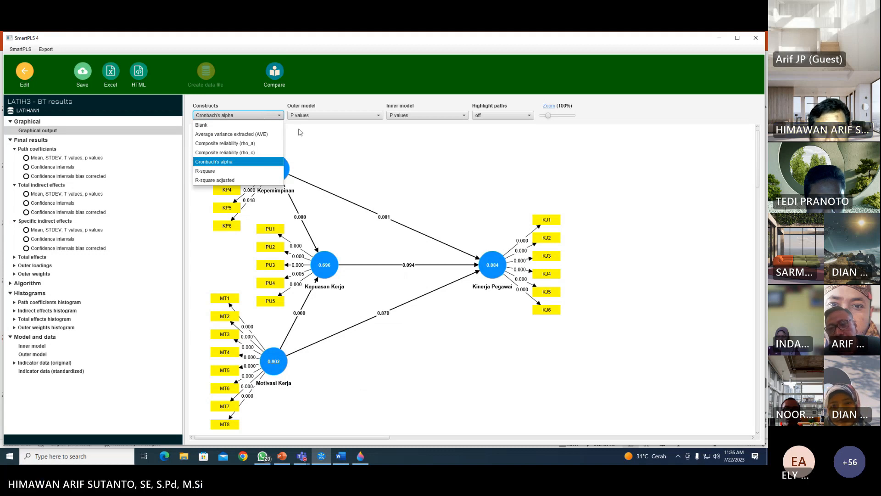
click(298, 132)
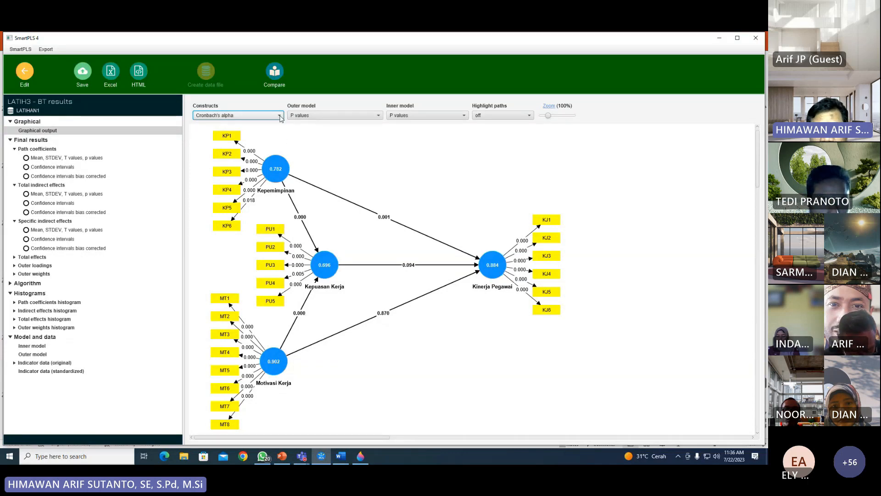
click(274, 115)
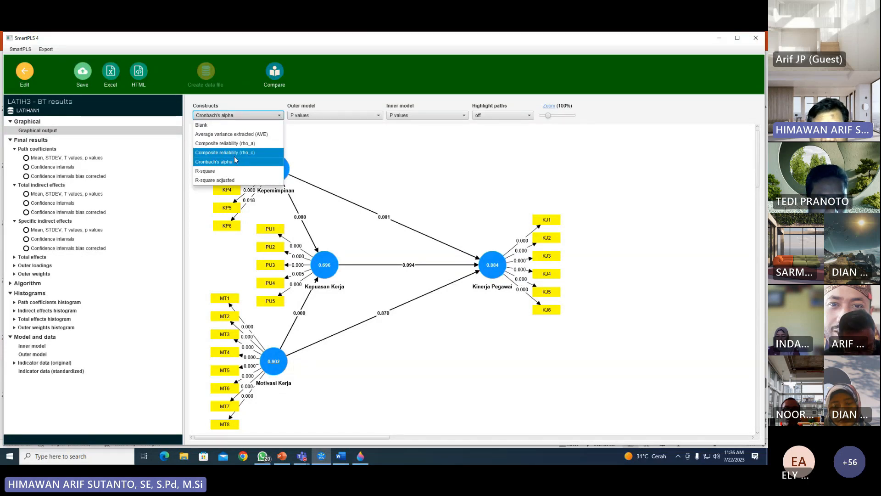
click(237, 144)
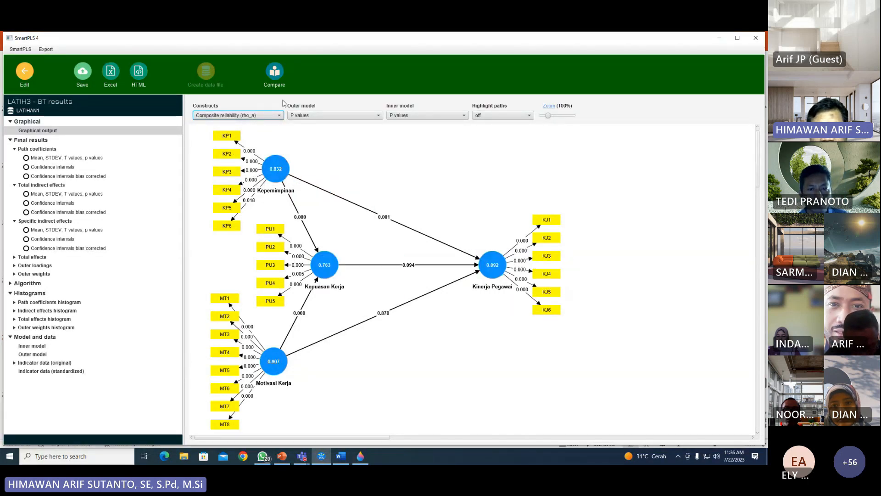
click(254, 116)
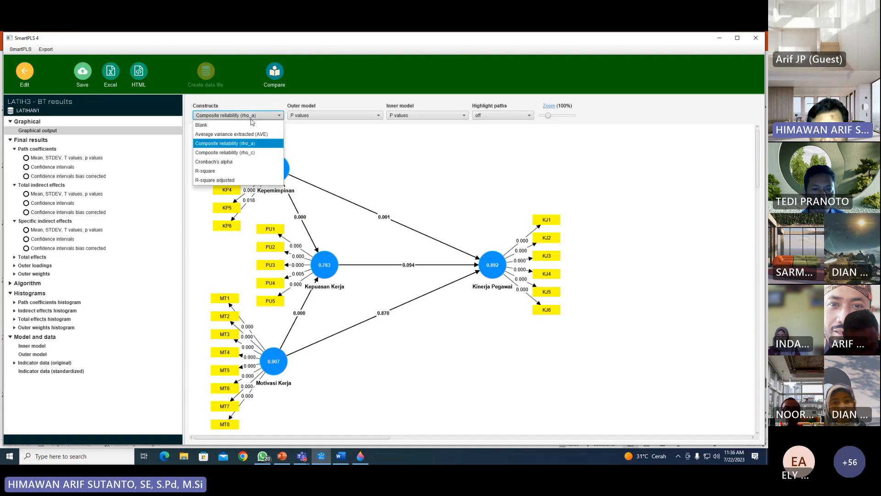
click(247, 135)
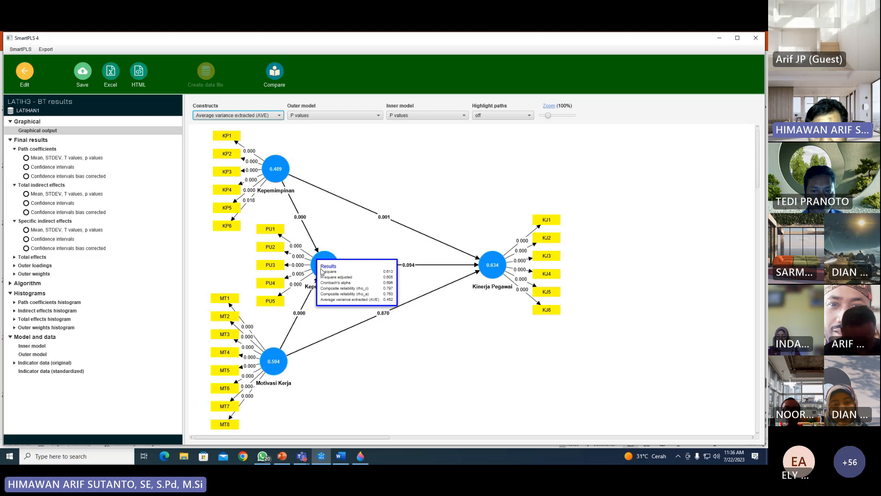
mouse_move(321, 274)
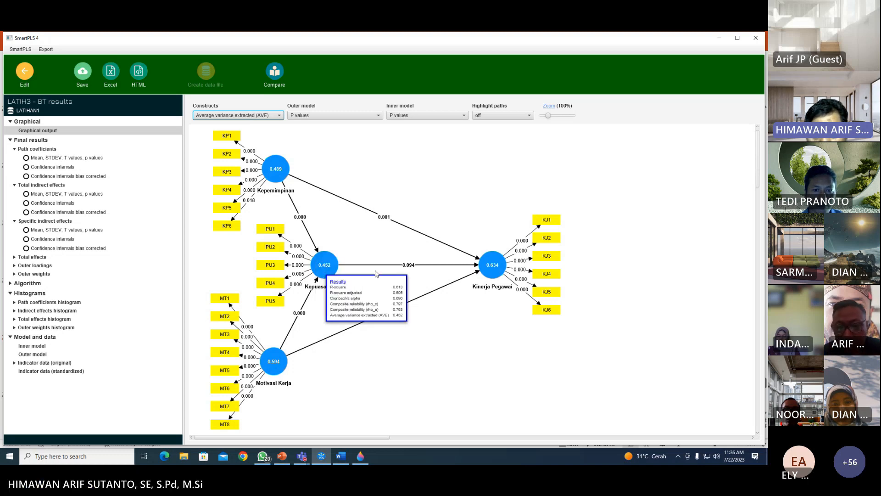
mouse_move(280, 174)
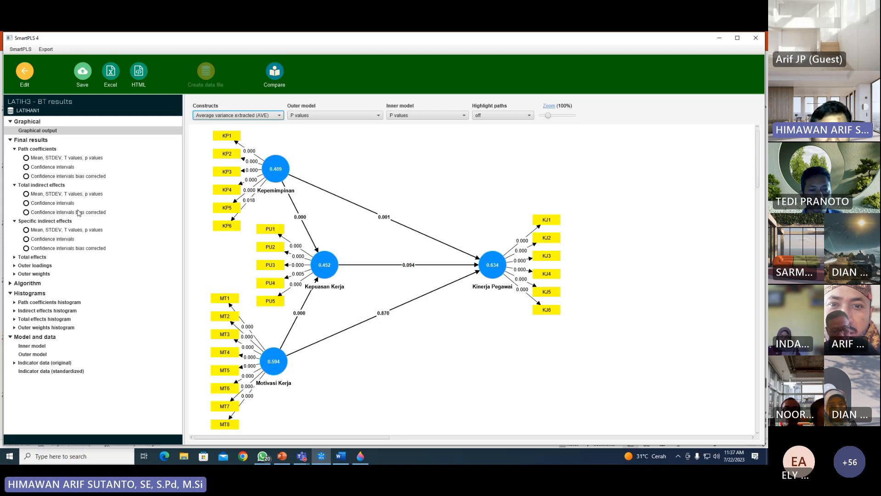
click(253, 115)
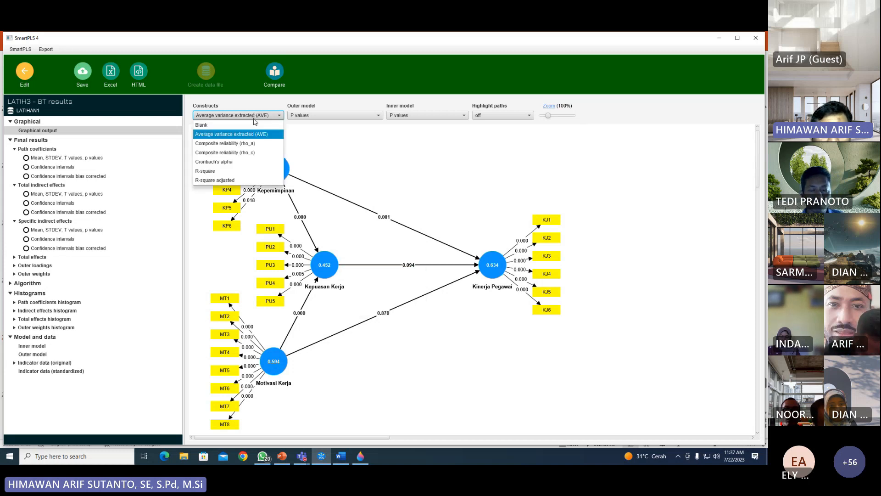
click(254, 118)
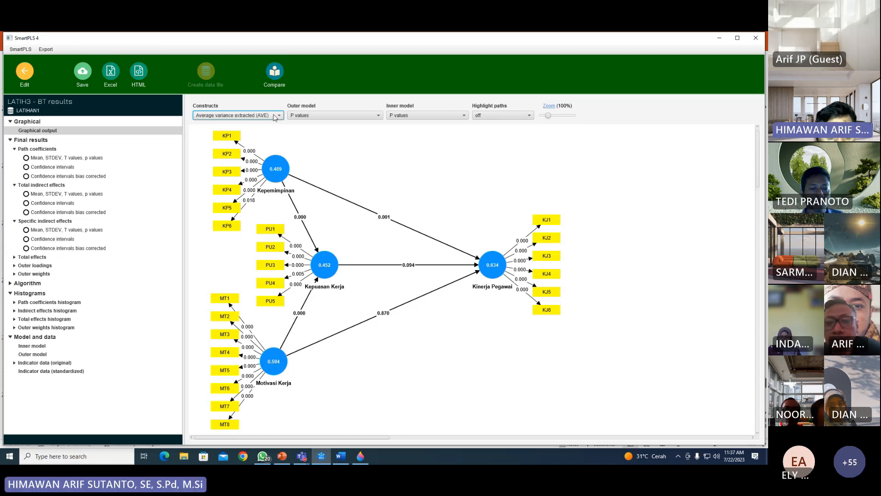
click(278, 115)
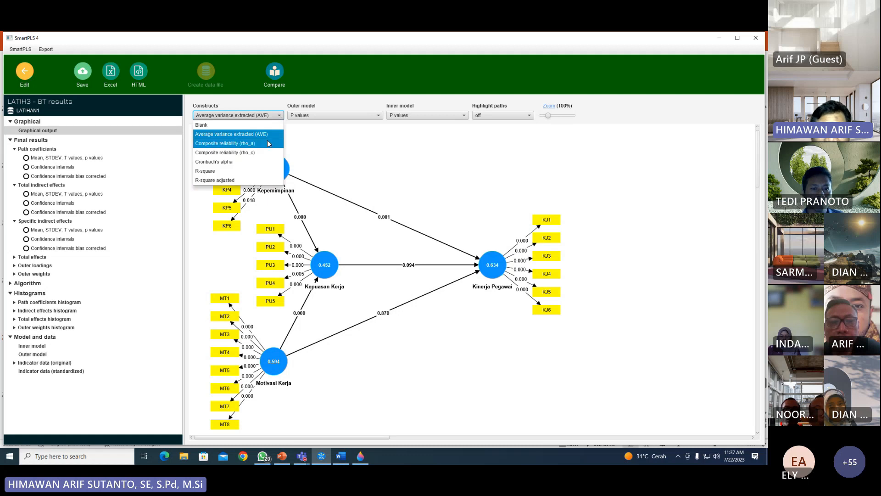
click(216, 132)
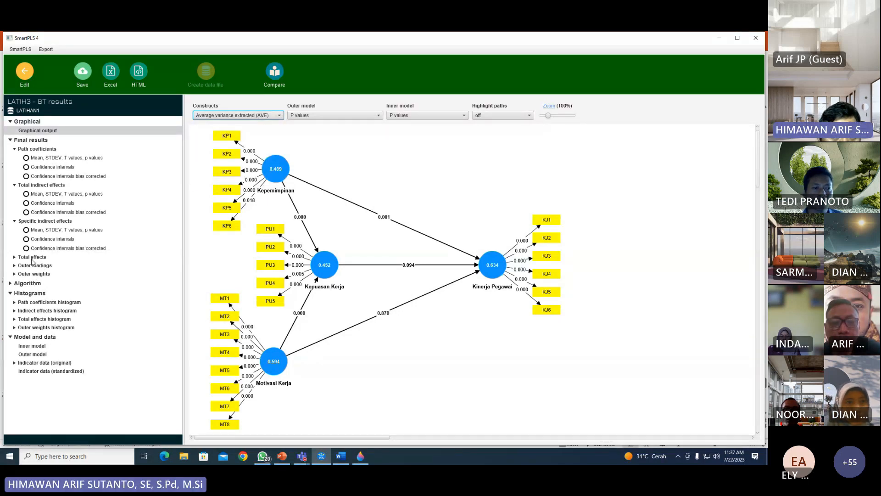
Review the total effects, the outer loadings and the bias-corrected confidence intervals of the outer loadings.
click(31, 257)
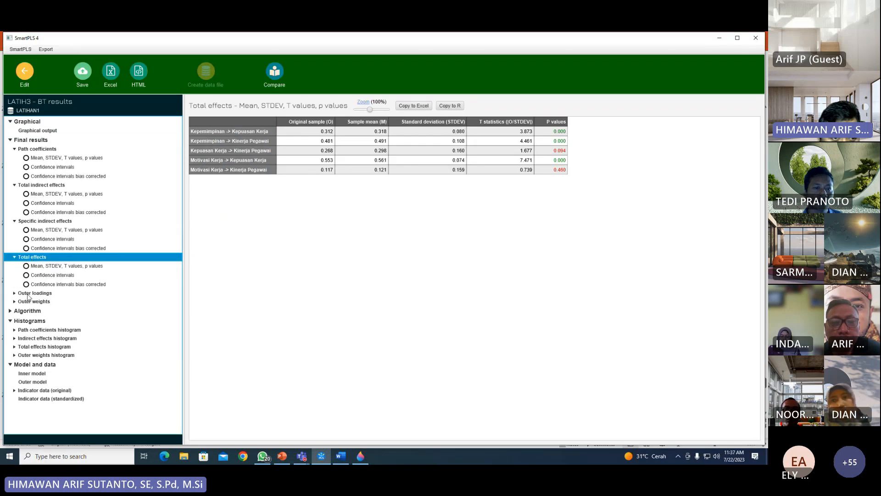
click(27, 294)
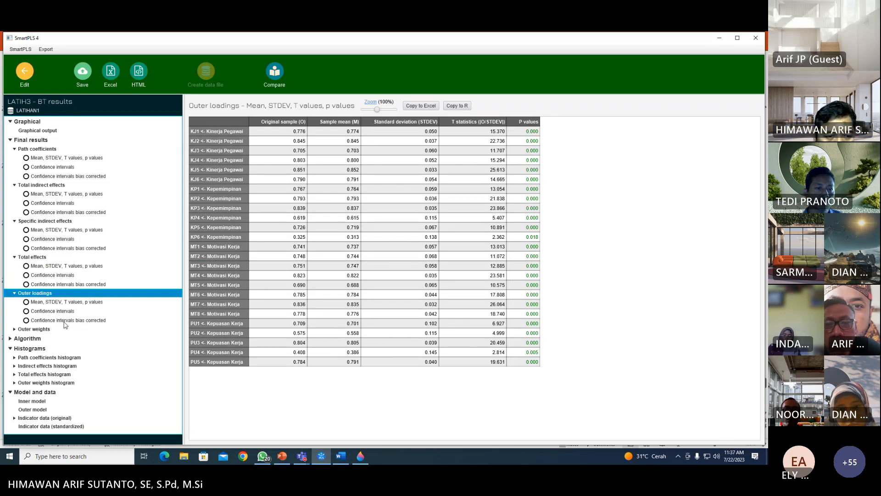
click(65, 322)
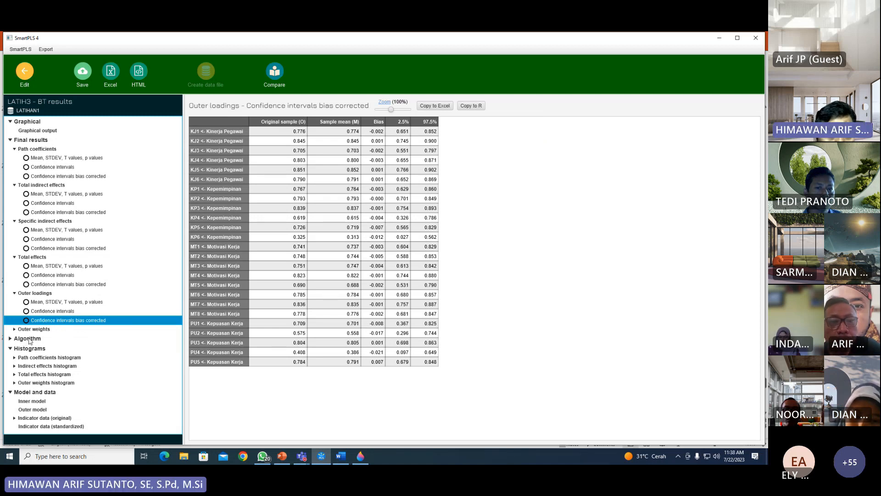
Check the data file used in the algorithm settings, and review the means, T values and p values of the outer weights.
click(29, 340)
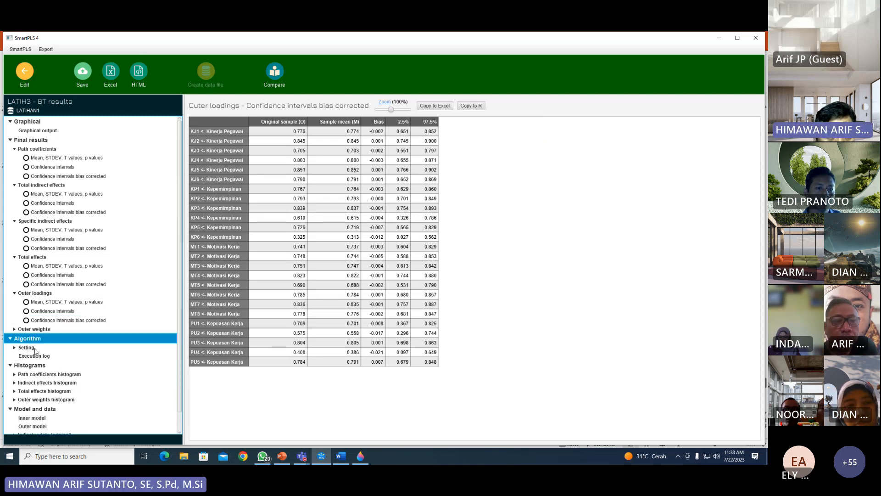
click(33, 349)
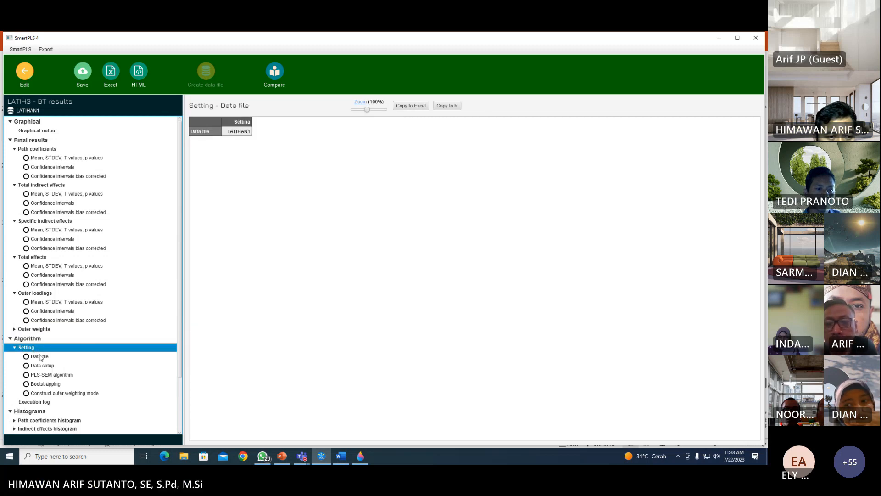
click(13, 347)
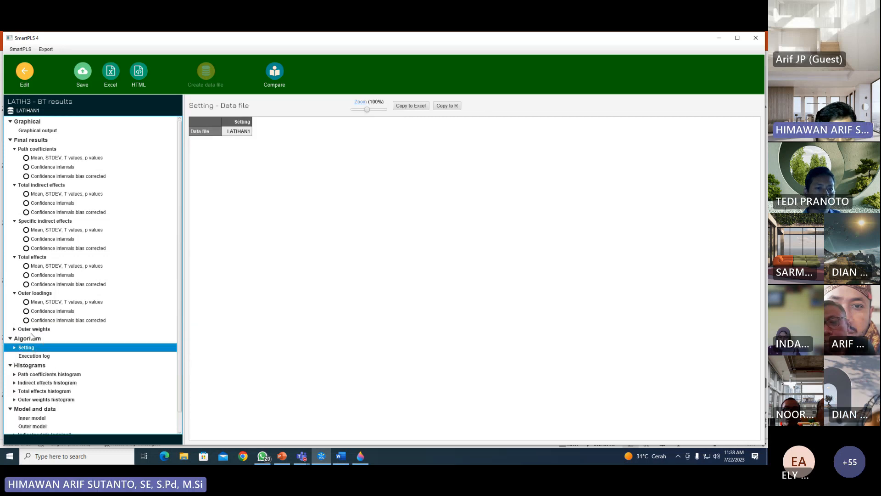
click(39, 330)
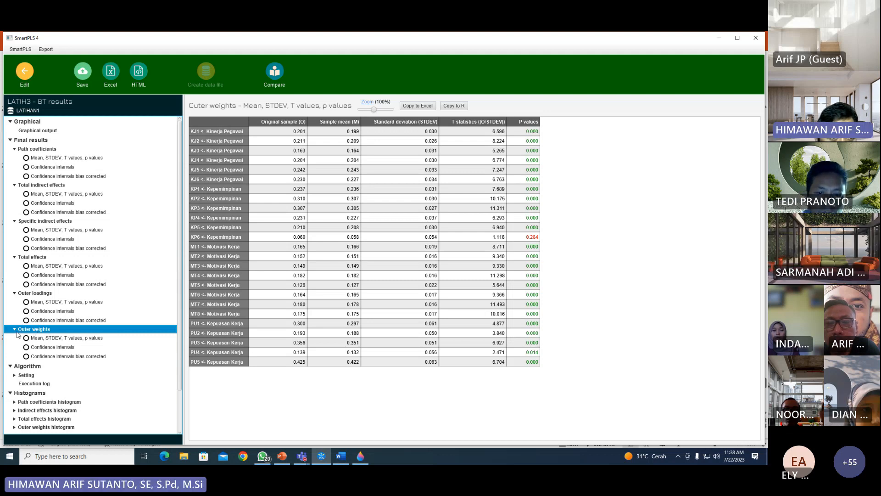
click(15, 328)
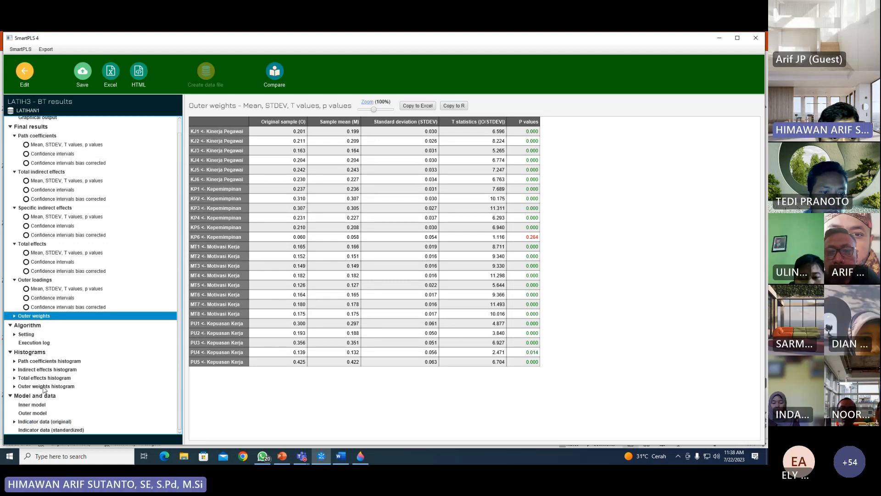
scroll(38, 159, up, 1)
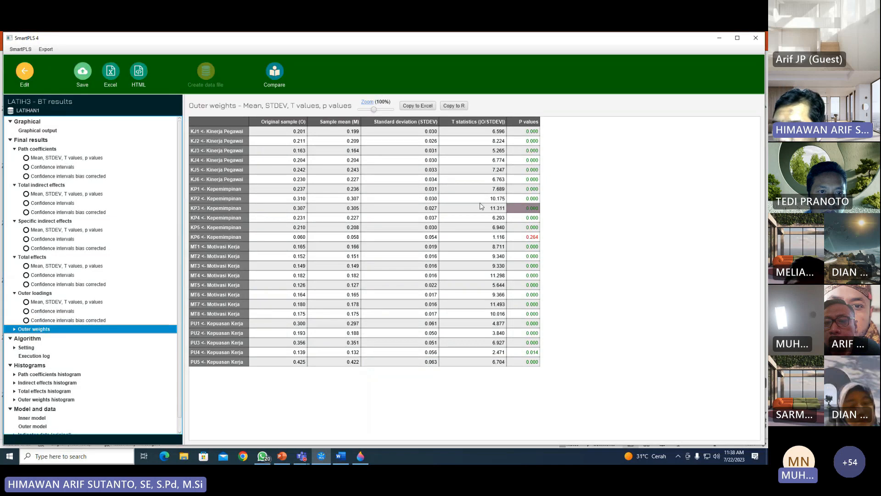
Collapse the path coefficients, total indirect effects, total effects and algorithm results, and review the specific indirect effects' means, T values and p values.
click(711, 274)
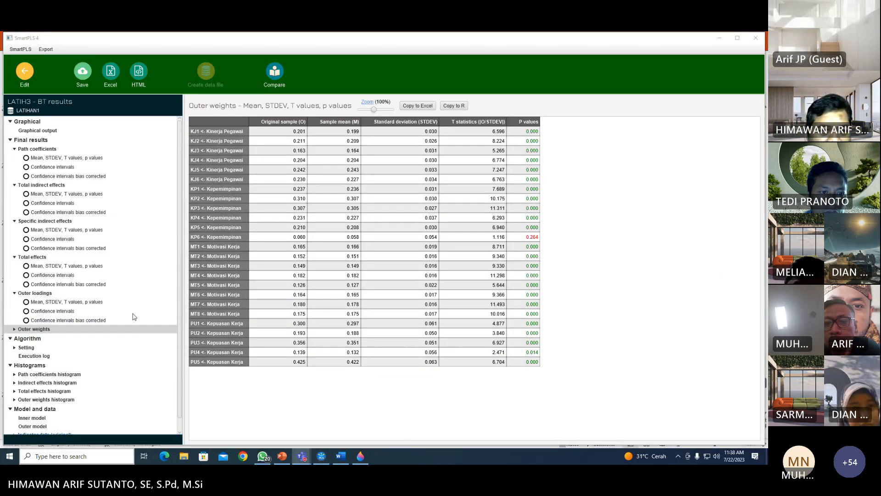
click(31, 139)
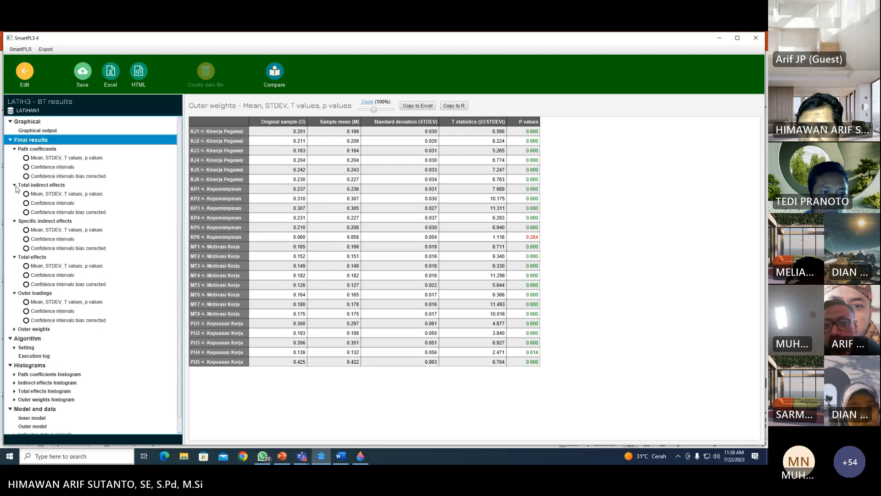
click(713, 276)
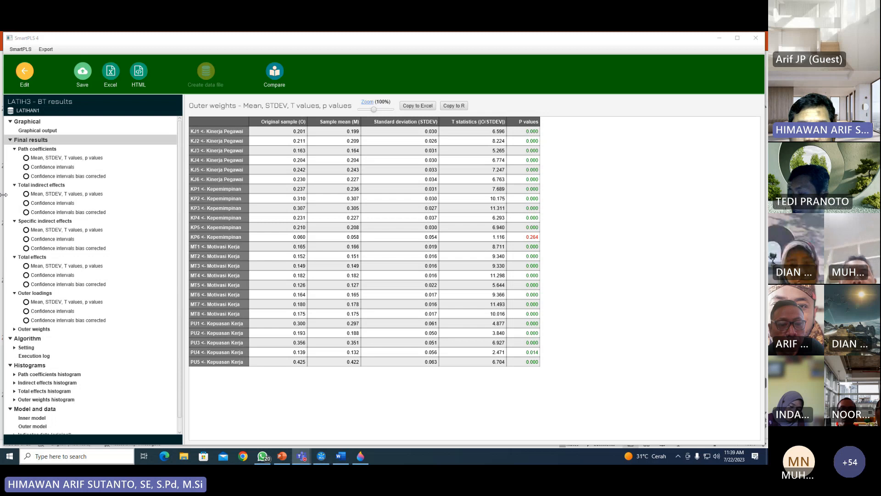
click(15, 149)
click(14, 157)
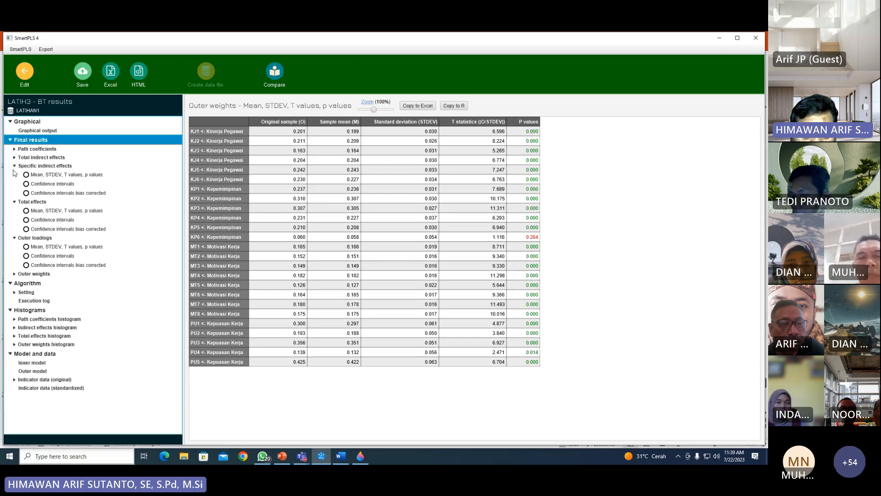
click(14, 168)
click(14, 174)
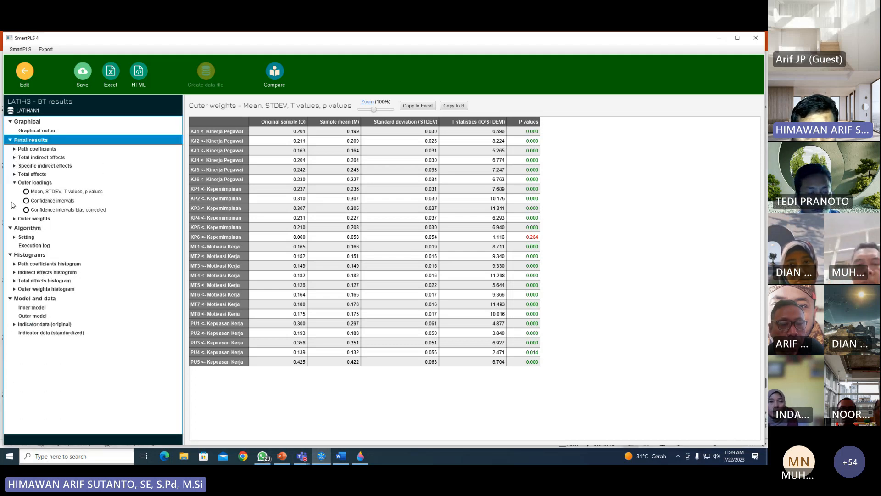
click(9, 228)
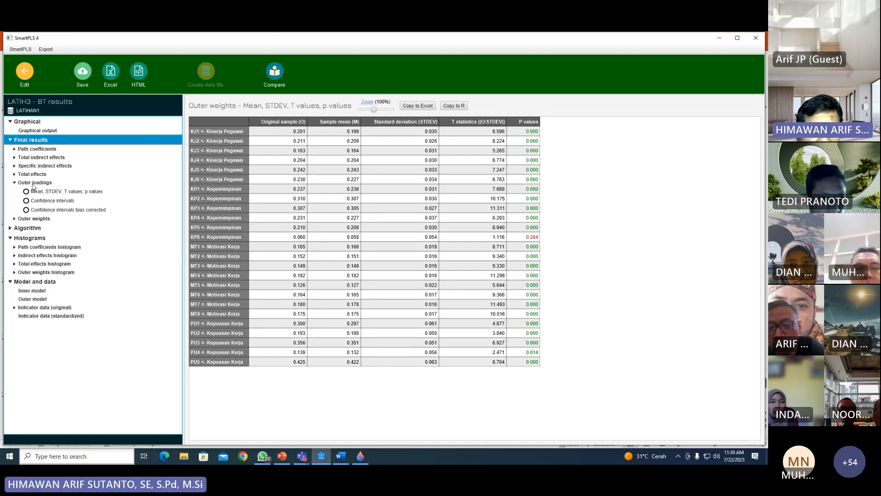
double_click(44, 167)
click(80, 176)
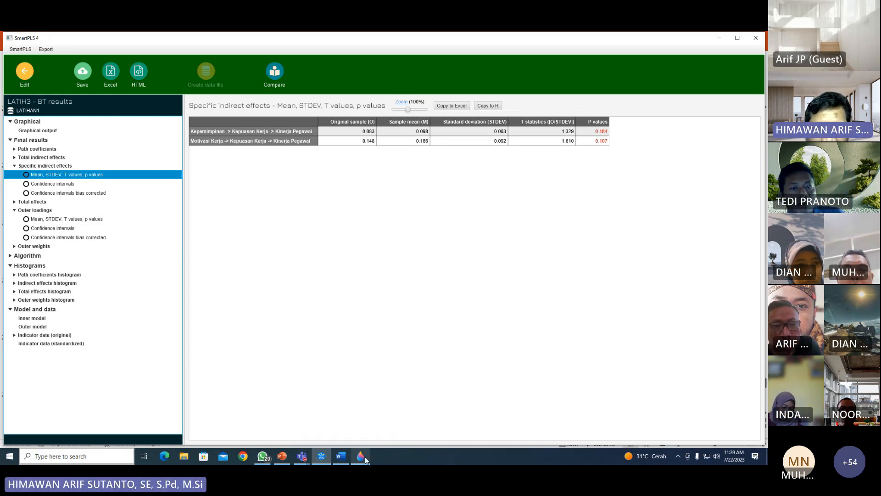
Switch to PowerPoint to review the Evaluasi Inner Model slide, and inspect the Kepuasan Kerja results in the SmartPLS diagram.
click(282, 455)
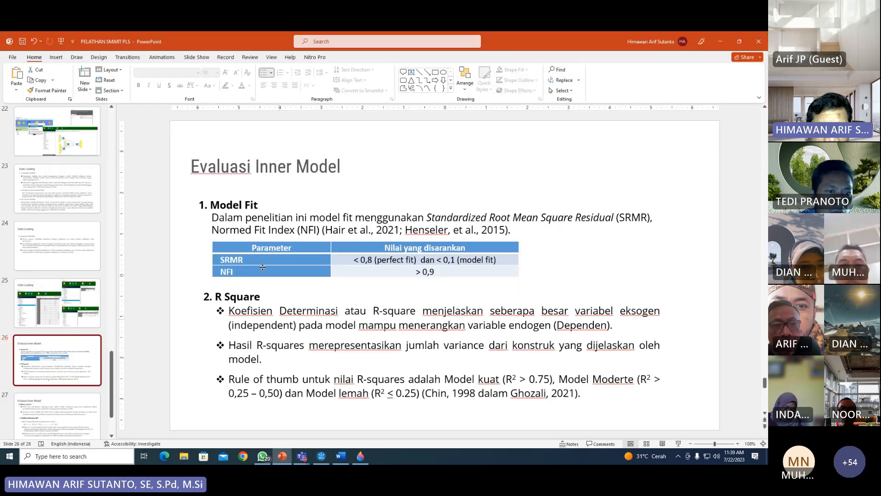
click(295, 171)
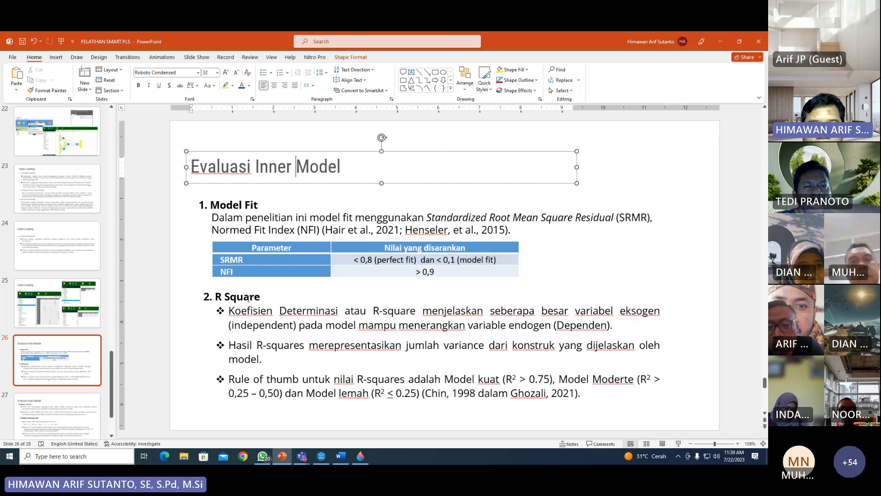
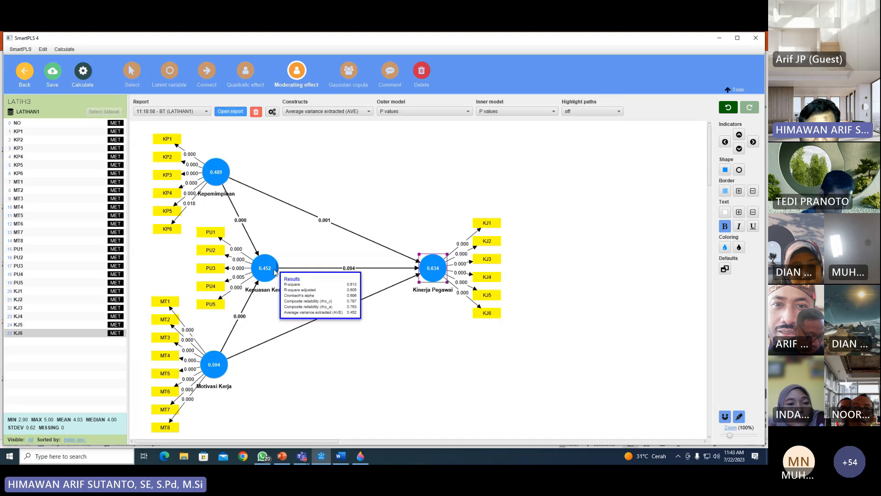
mouse_move(273, 174)
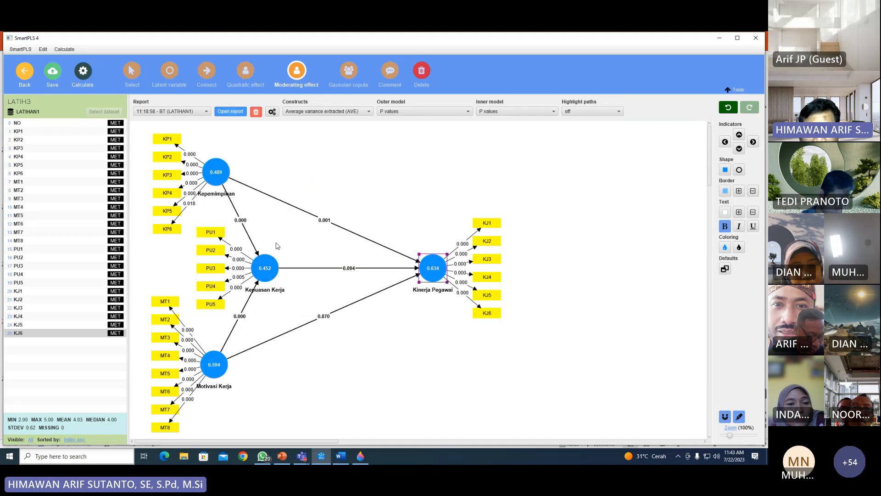
mouse_move(263, 275)
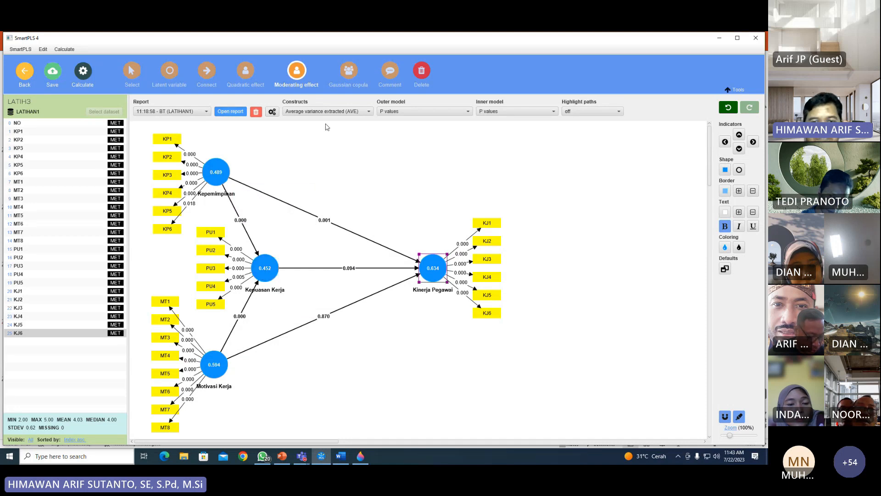
Leave the LATIH3 model and create a new PLS-SEM model named Moderating in the LATIHANA project.
click(24, 70)
click(66, 72)
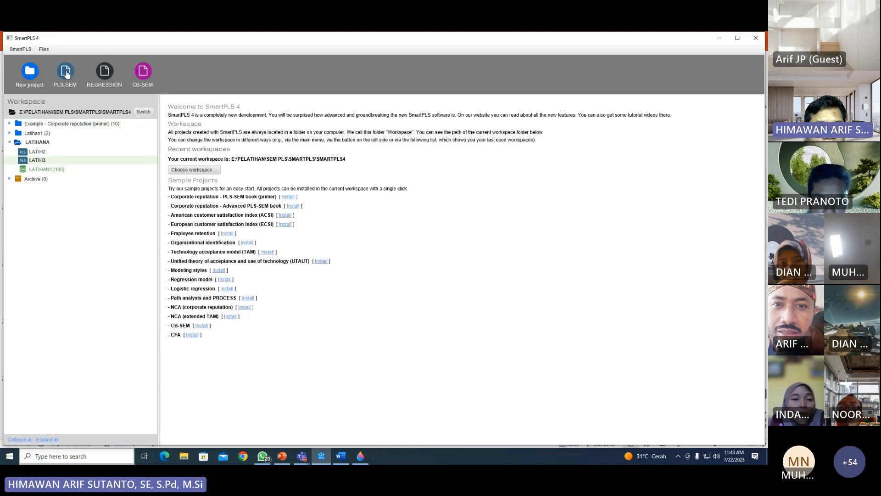
text(Mo)
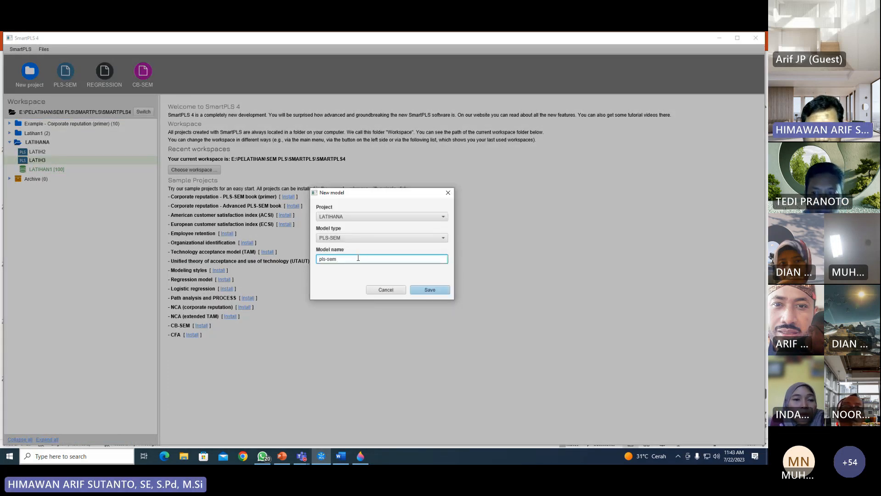
text(derating)
click(421, 292)
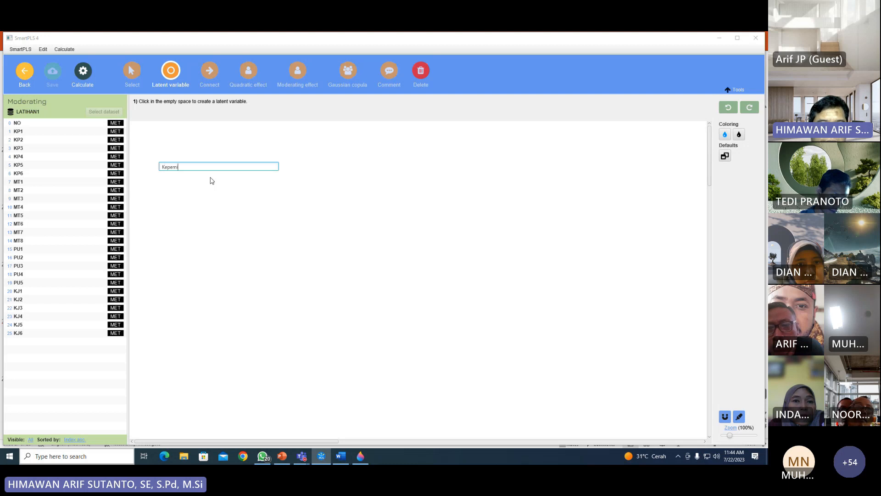
Add latent variables named Kepemimpinan and Motivasi, with Motivasi placed below Kepemimpinan on the canvas.
text(mpinan)
key(Return)
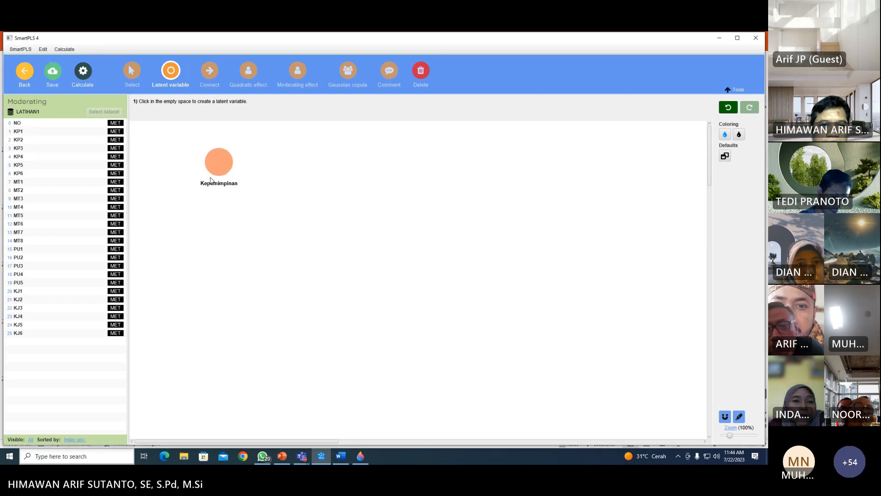
click(203, 237)
text(Alpha)
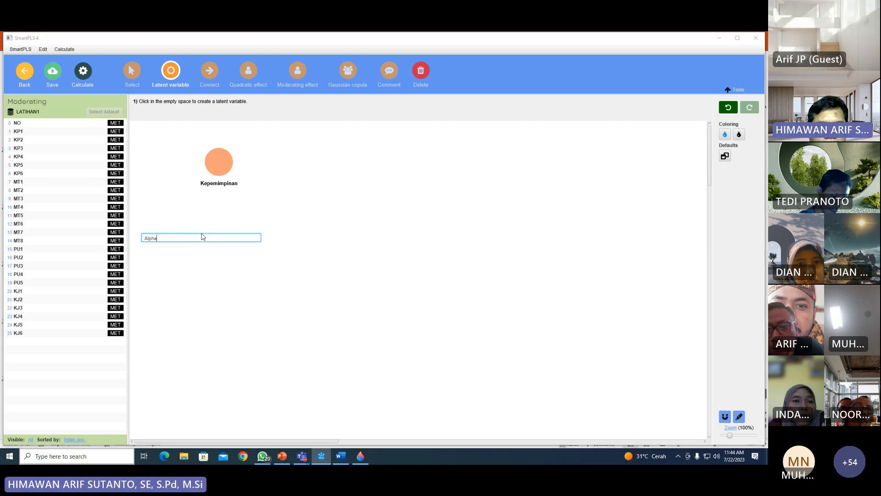
drag(184, 240, 140, 242)
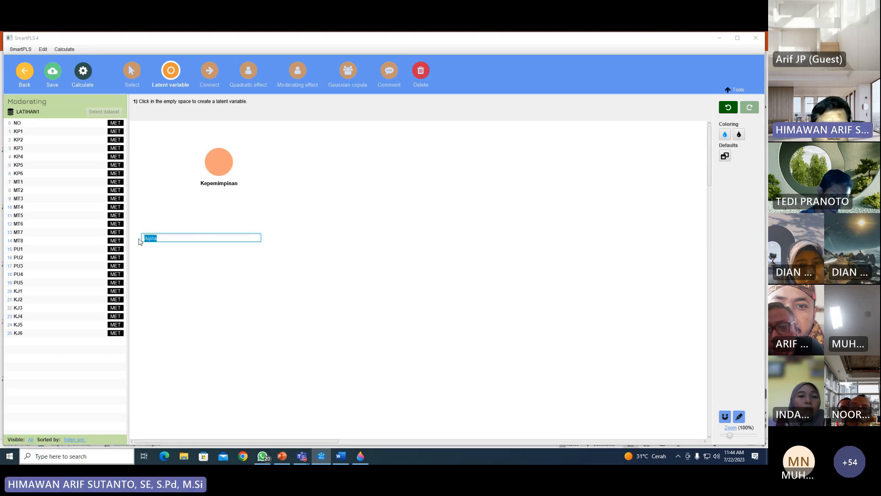
text(MO)
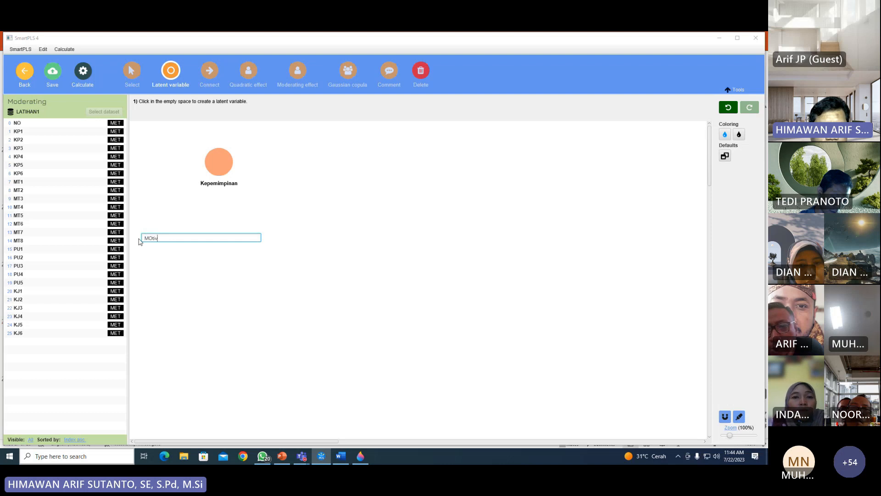
text(tiv)
key(BackSpace)
key(BackSpace)
key(BackSpace)
key(BackSpace)
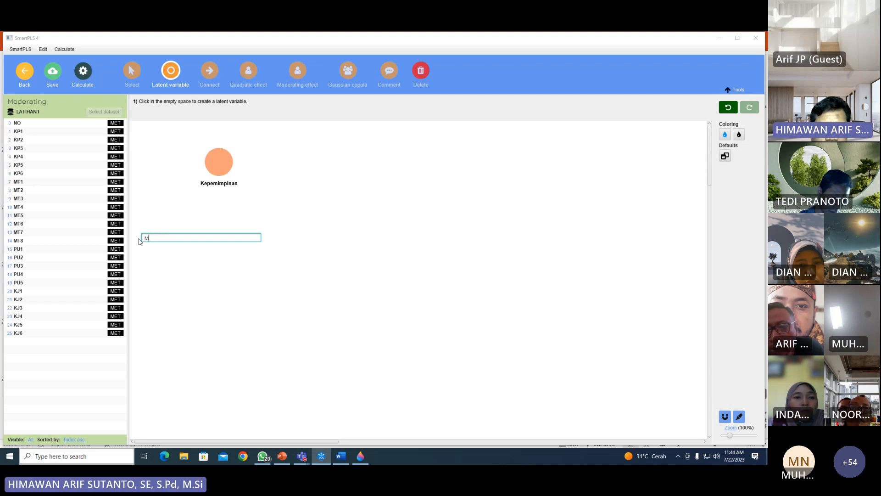
text(otivasi)
key(Return)
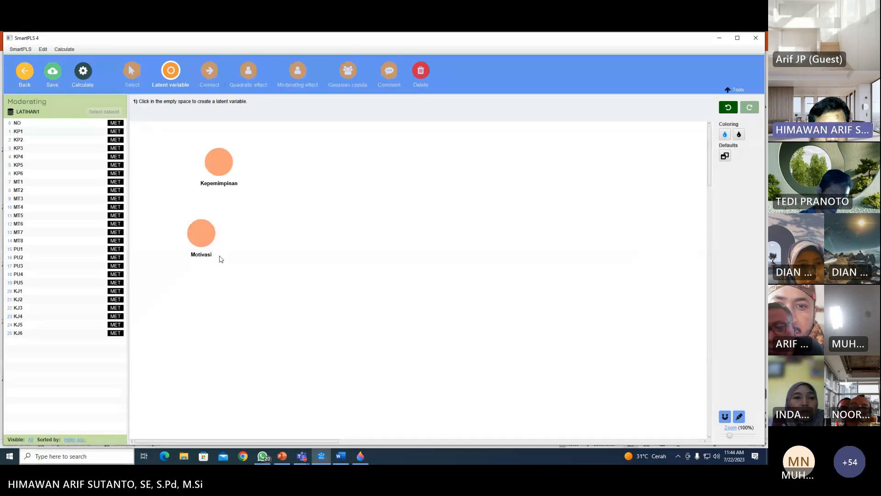
Add a latent variable named Kepuasan below and slightly to the right of Motivasi.
click(268, 313)
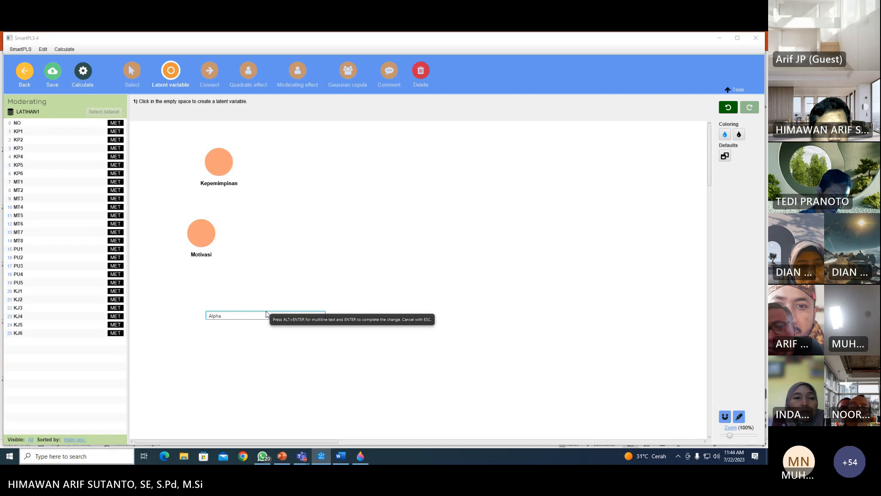
key(BackSpace)
key(BackSpace)
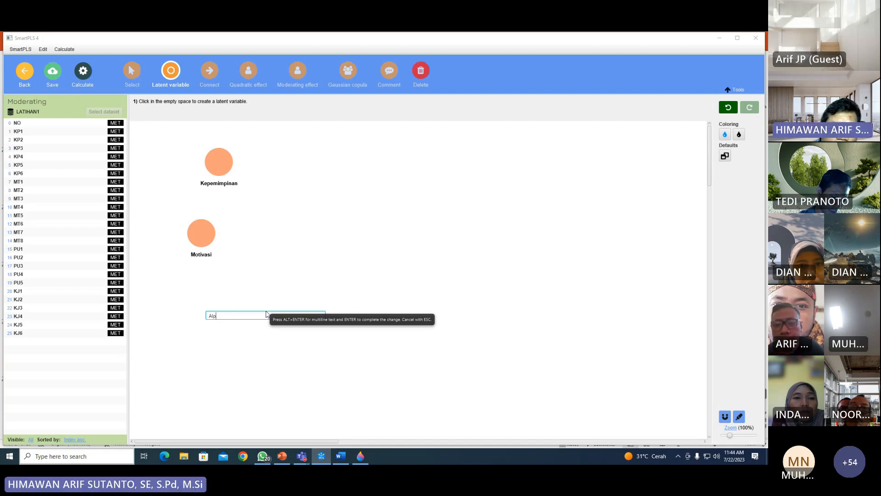
key(BackSpace)
key(BackSpace)
key(BackSpace)
text(Kepu)
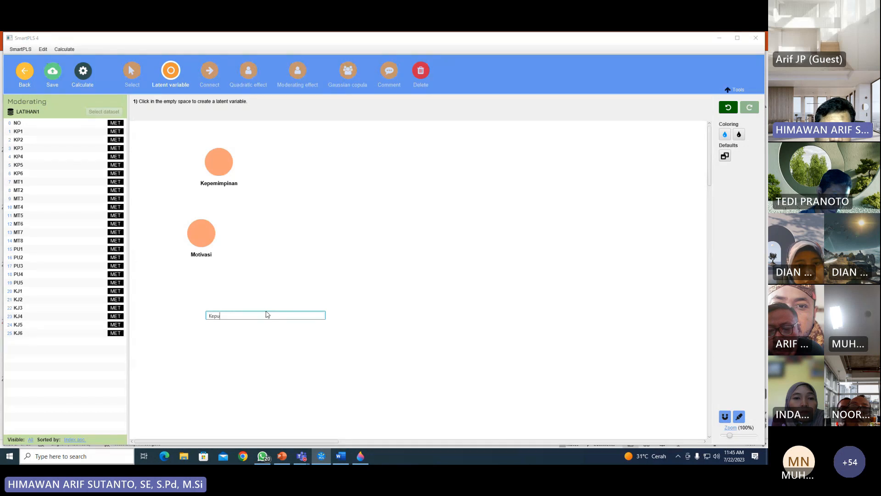
text(sasan)
key(Return)
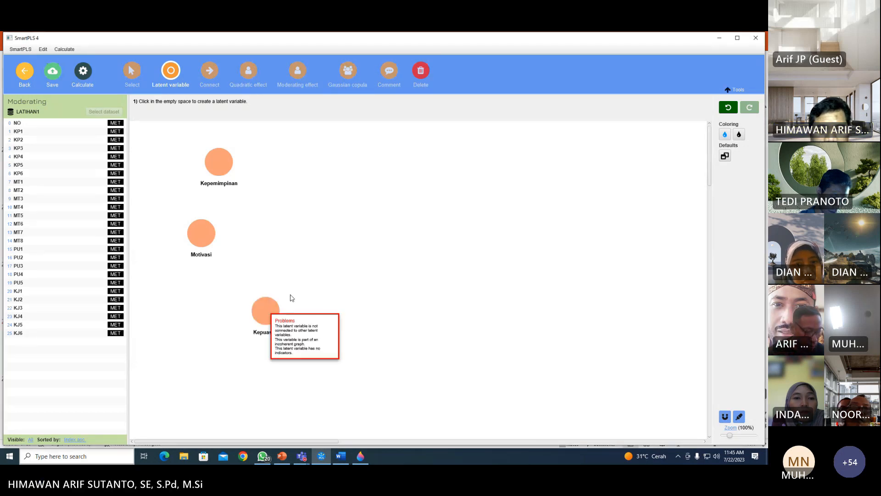
Add a latent variable named Kinerja Pegawai to the right of the other three constructs.
click(360, 245)
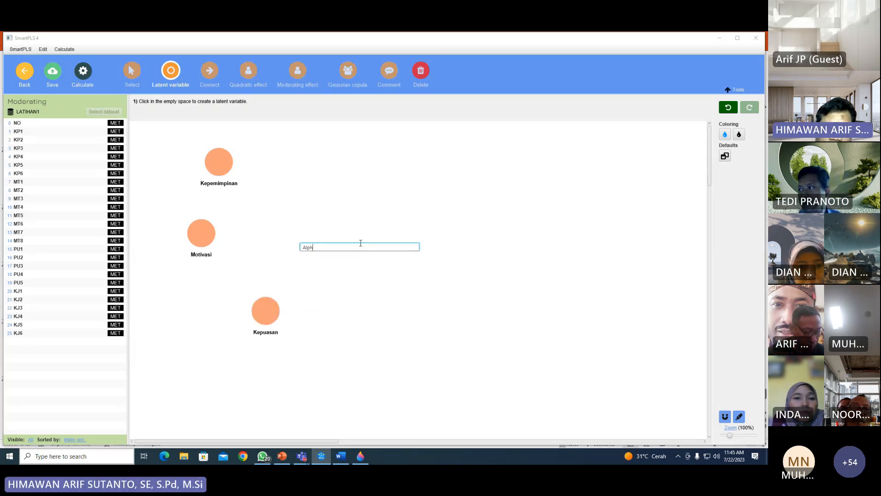
text(A)
key(BackSpace)
text(K)
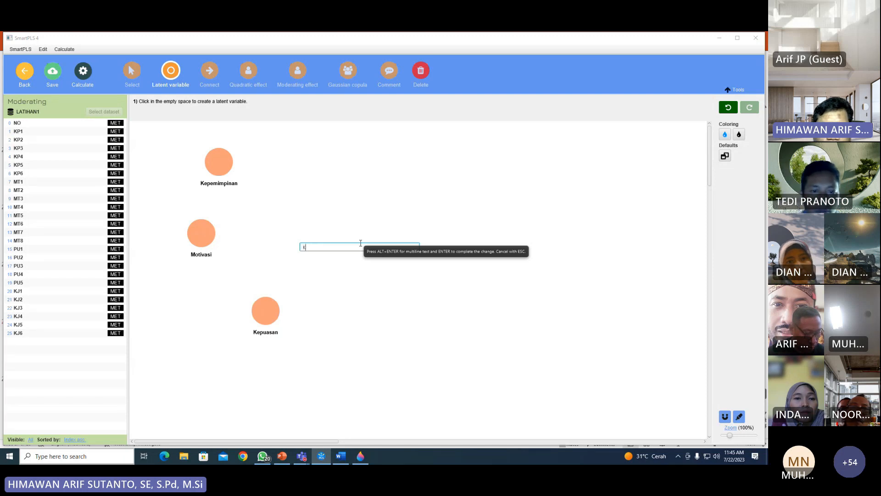
text(inerja)
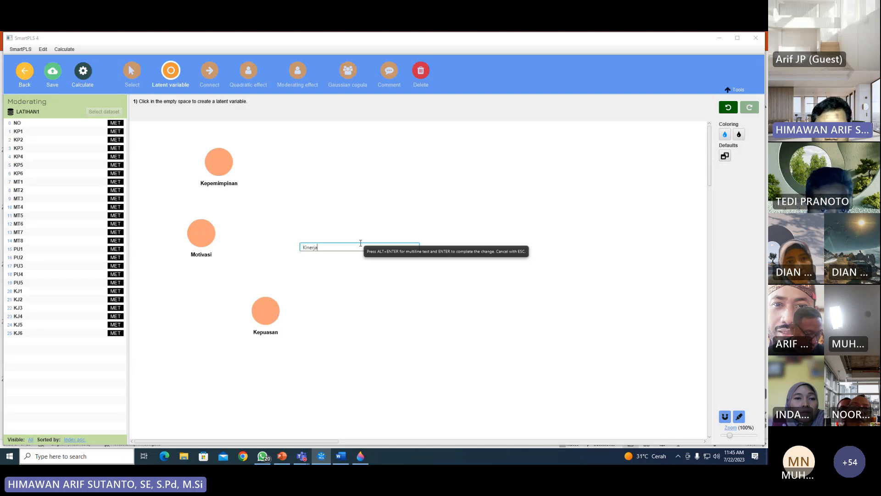
text( Pegawai)
key(Return)
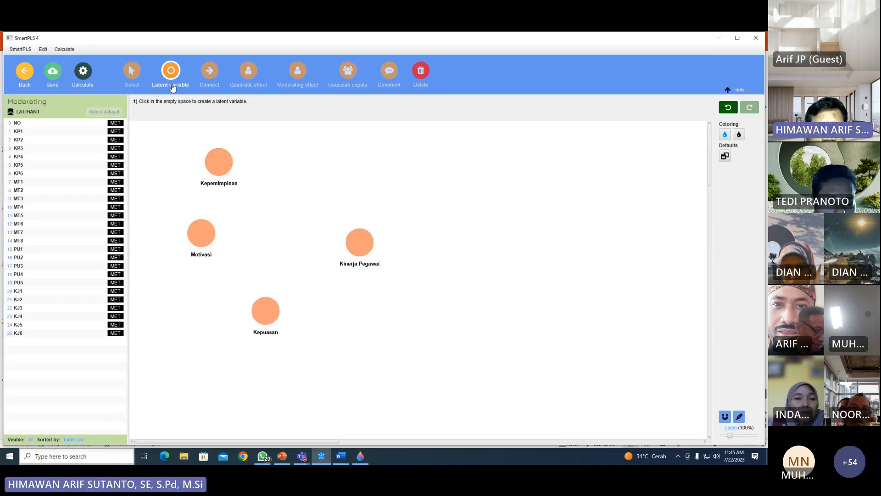
Connect Kepemimpinan and Motivasi each to Kinerja Pegawai with a path.
click(204, 74)
drag(218, 164, 361, 242)
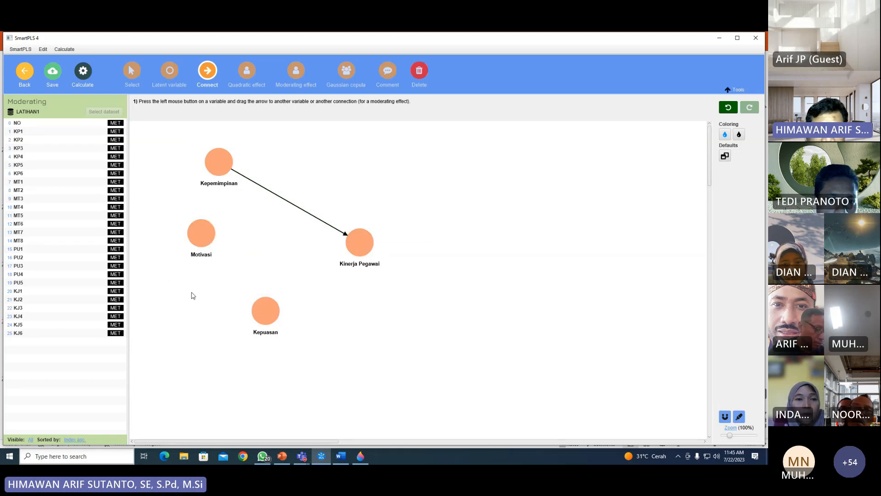
drag(202, 232, 363, 239)
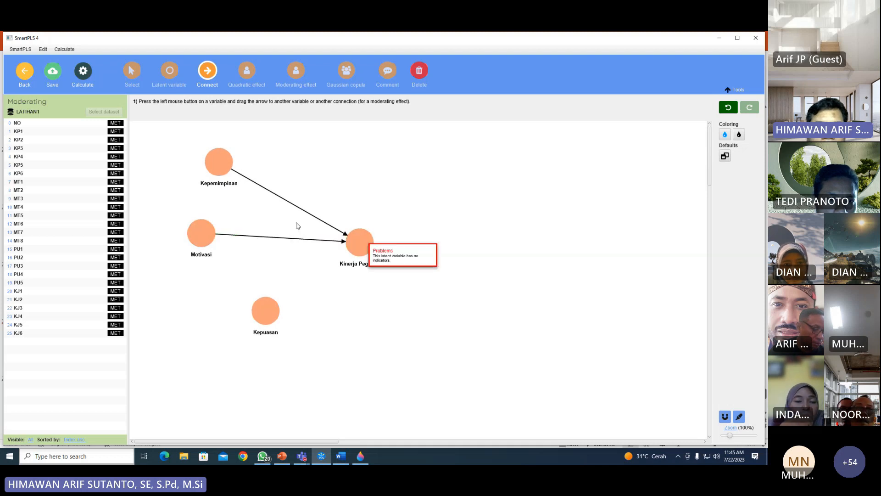
Create moderating effects from Kepuasan on the Kepemimpinan and Motivasi paths to Kinerja Pegawai.
click(296, 71)
drag(264, 308, 289, 202)
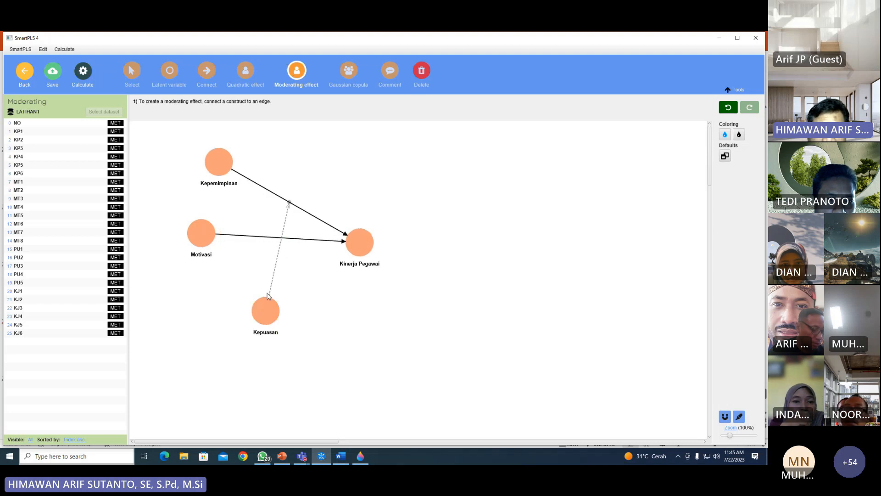
drag(261, 302, 260, 240)
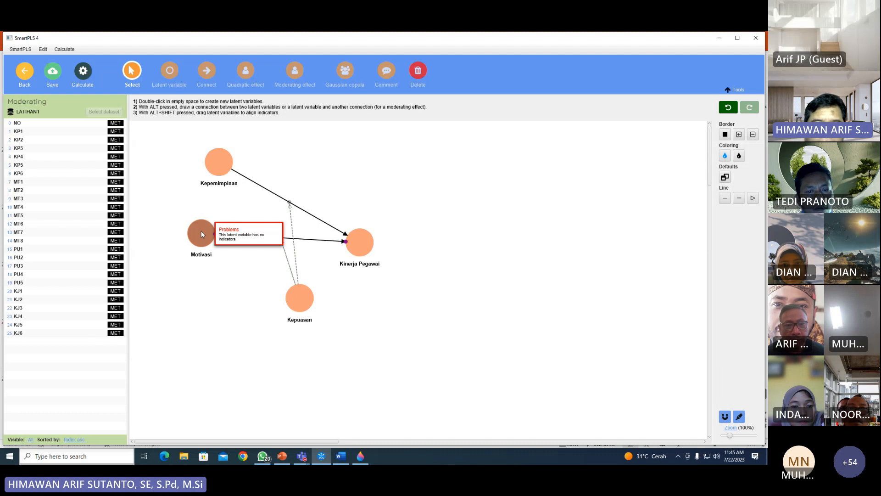
Rearrange the diagram with Motivasi directly below Kepemimpinan, Kinerja Pegawai midway between them on the right, and Kepuasan below Kinerja Pegawai.
drag(203, 243, 217, 304)
drag(359, 244, 351, 230)
click(326, 275)
drag(312, 300, 335, 310)
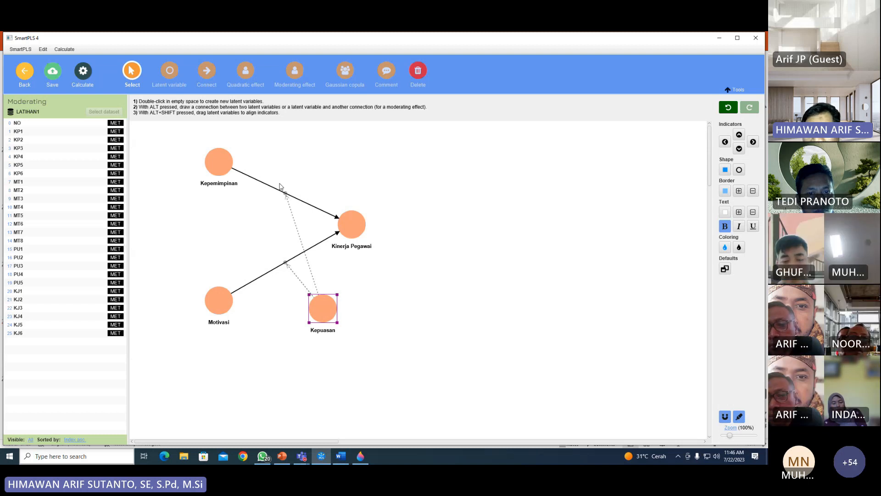
mouse_move(317, 295)
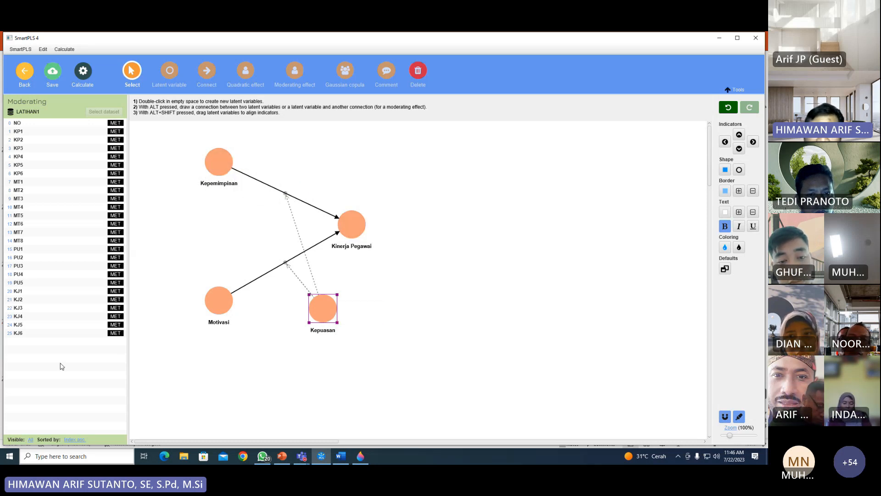
Assign indicators KP1 through KP6 to the Kepemimpinan construct.
click(26, 133)
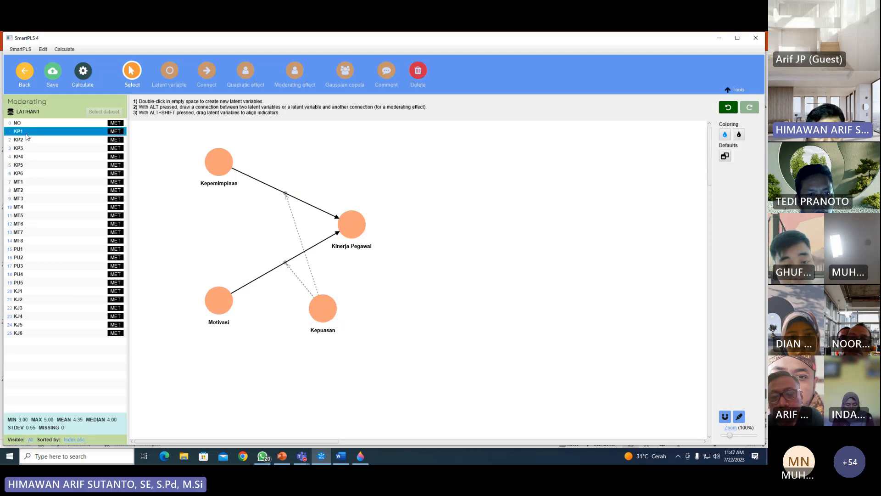
shift+click(26, 173)
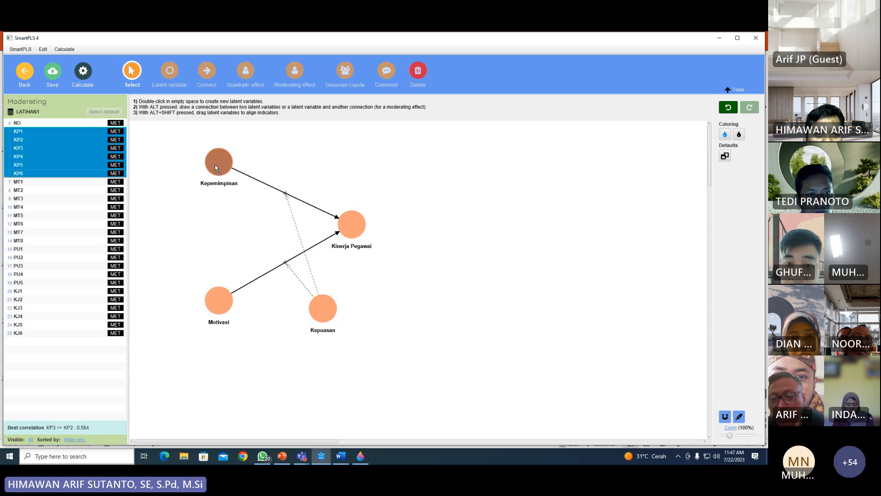
drag(216, 164, 216, 164)
Assign indicators MT1 through MT8 to the Motivasi construct.
click(14, 182)
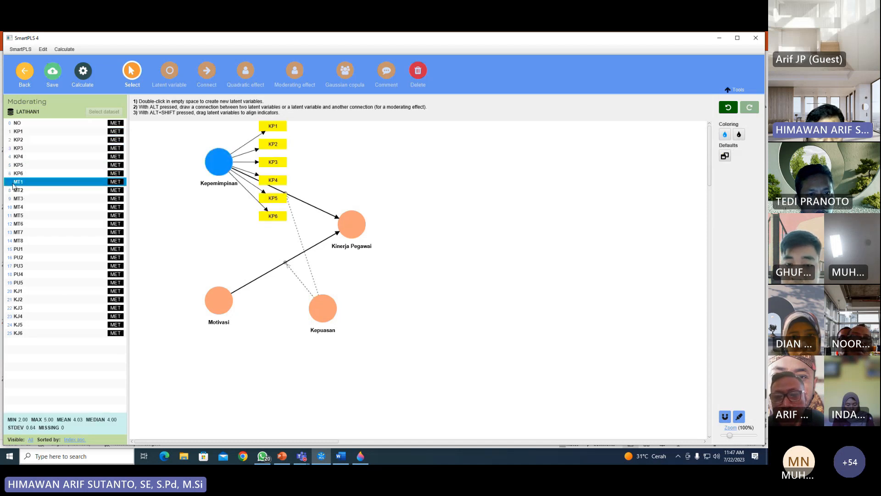
shift+click(26, 224)
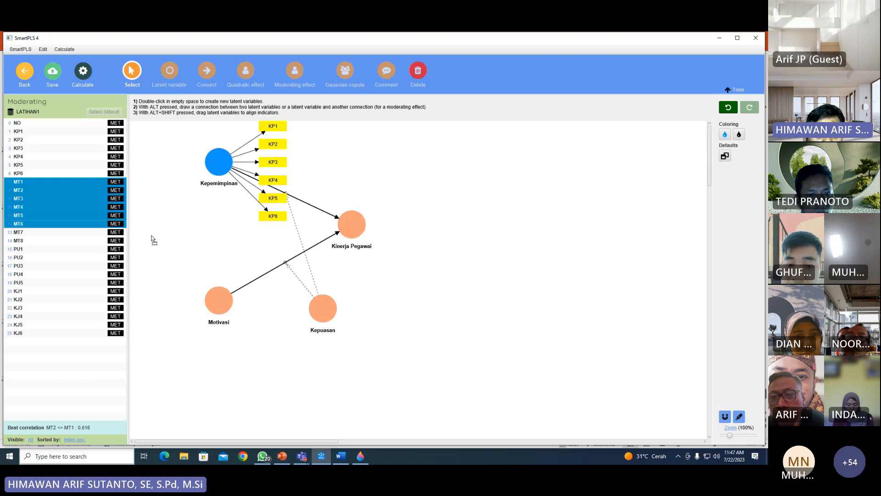
drag(249, 269, 219, 300)
click(26, 234)
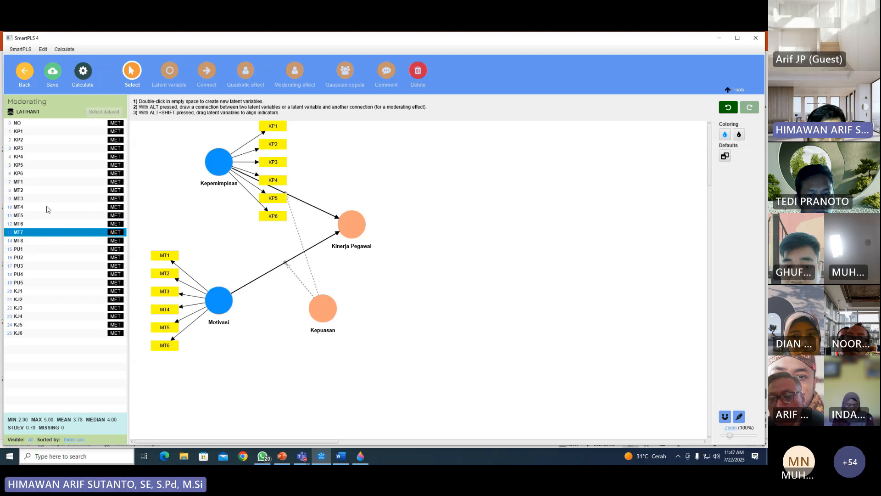
shift+click(30, 240)
drag(30, 241, 219, 300)
Assign indicators PU1 through PU5 to the Kepuasan construct.
click(20, 249)
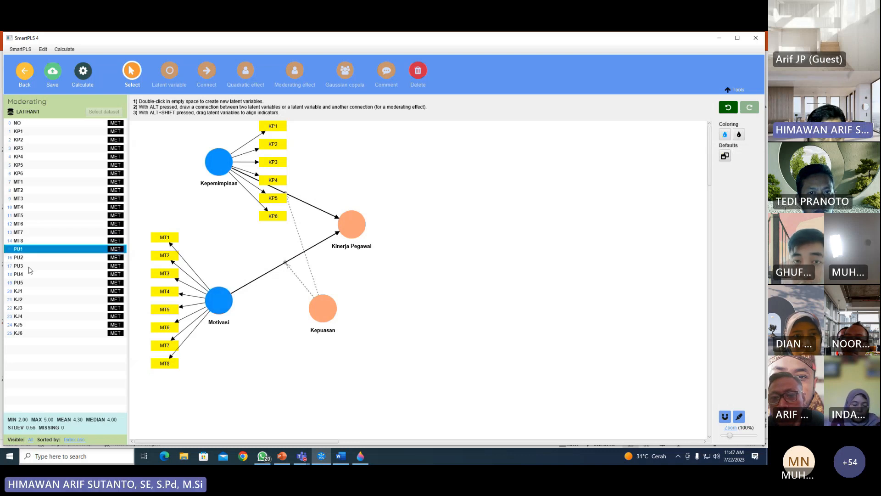
shift+click(23, 284)
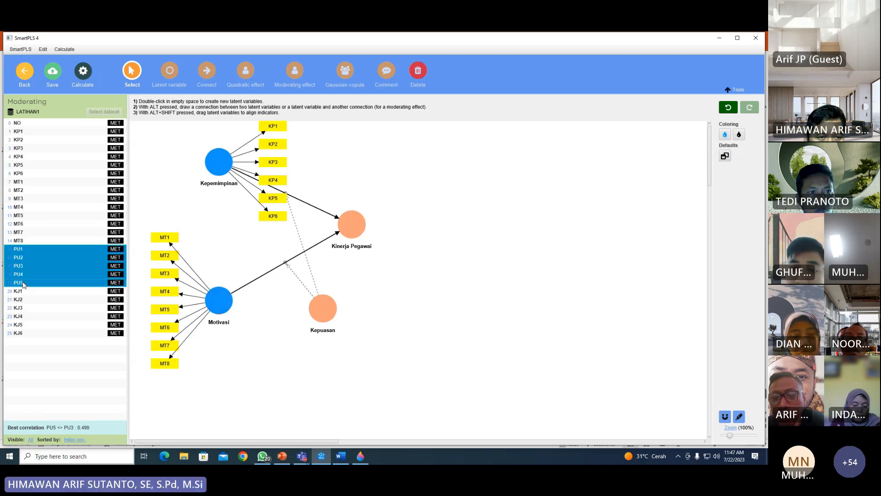
drag(23, 284, 322, 316)
Assign indicators KJ1 through KJ6 to the Kinerja Pegawai construct.
click(46, 291)
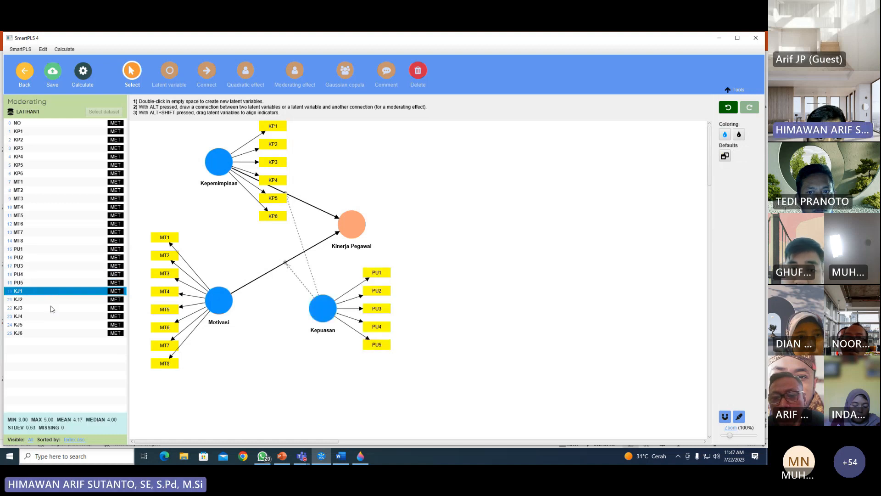
shift+click(41, 332)
drag(45, 318, 353, 232)
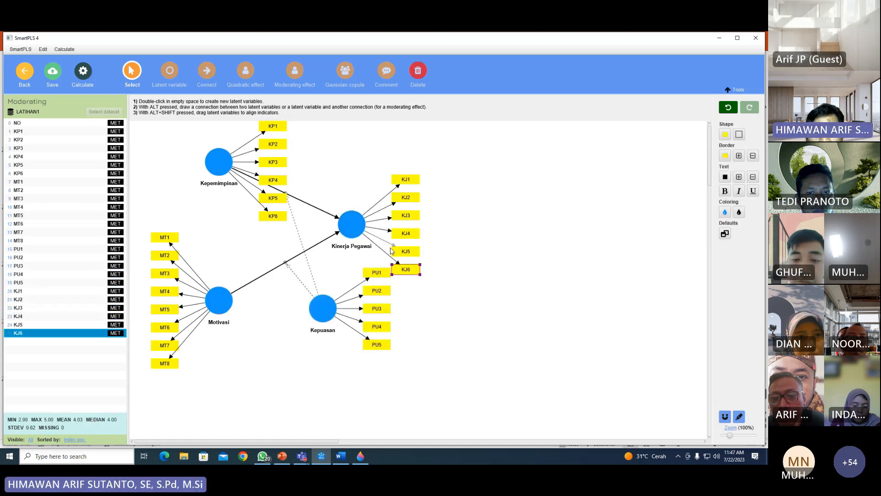
Align the Kepemimpinan indicators to the left of their construct.
double_click(221, 166)
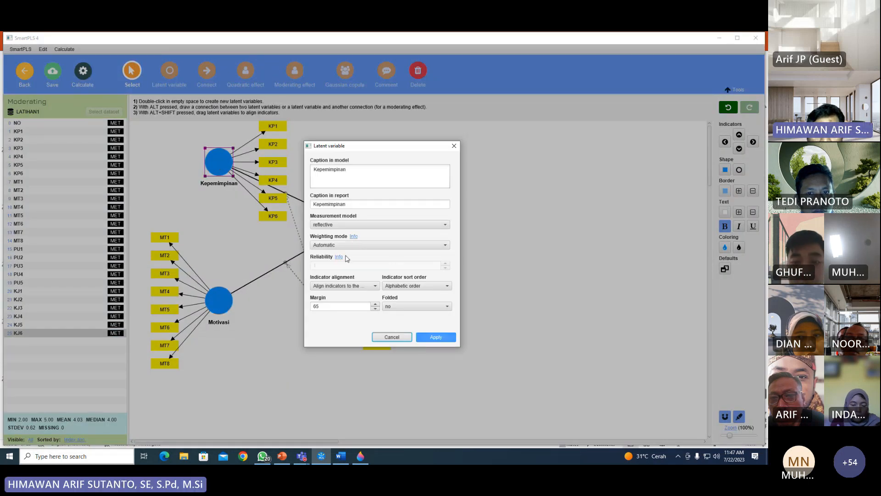
click(346, 285)
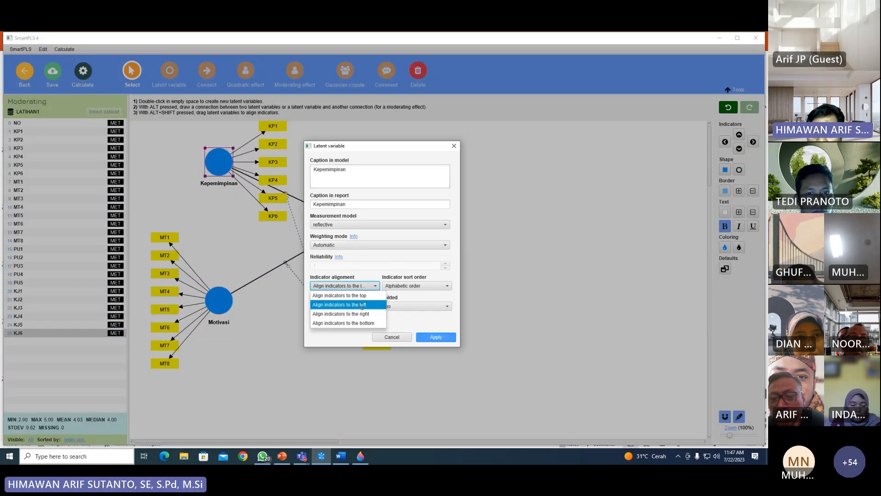
click(353, 302)
click(436, 337)
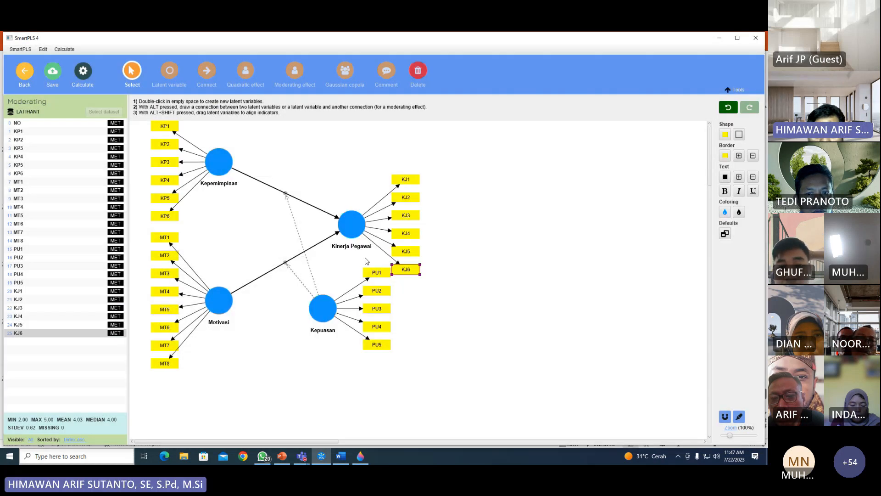
Shift Kepuasan slightly to the left in the diagram and open its indicator alignment options.
drag(324, 316, 320, 314)
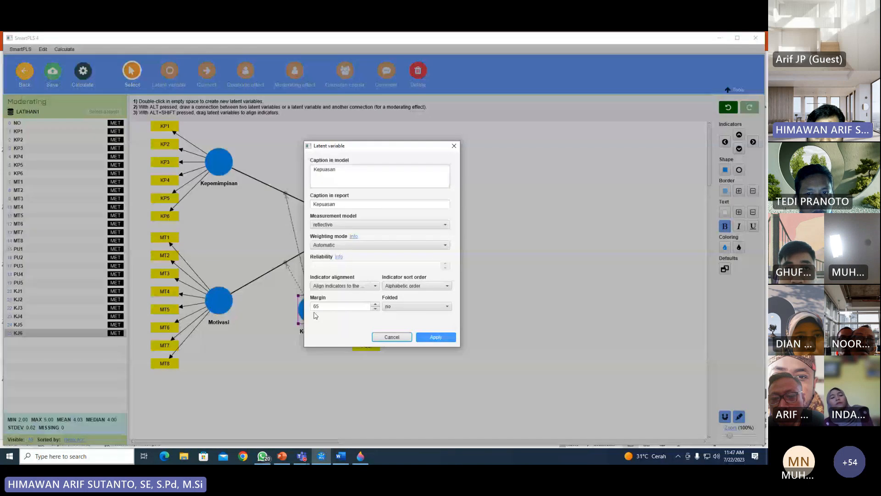
double_click(317, 306)
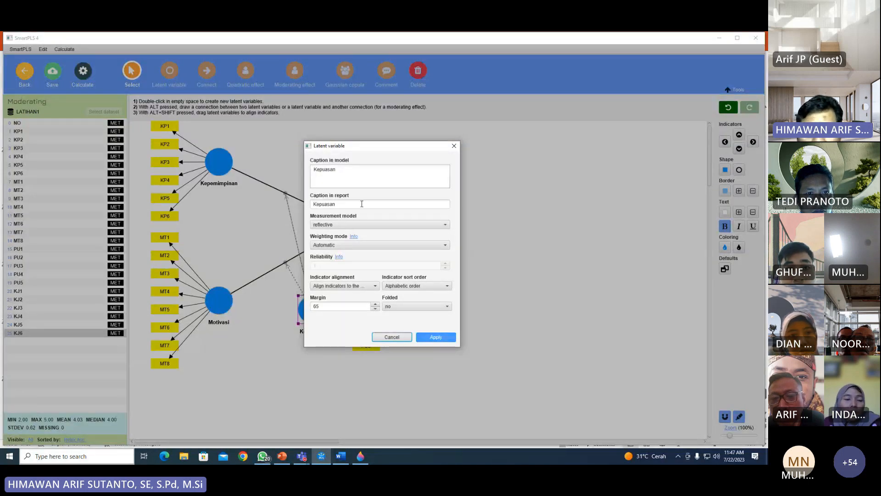
click(372, 288)
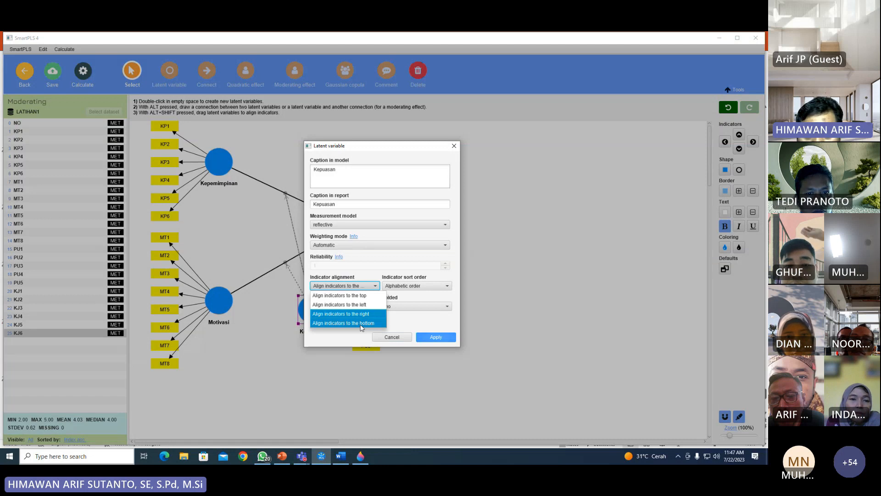